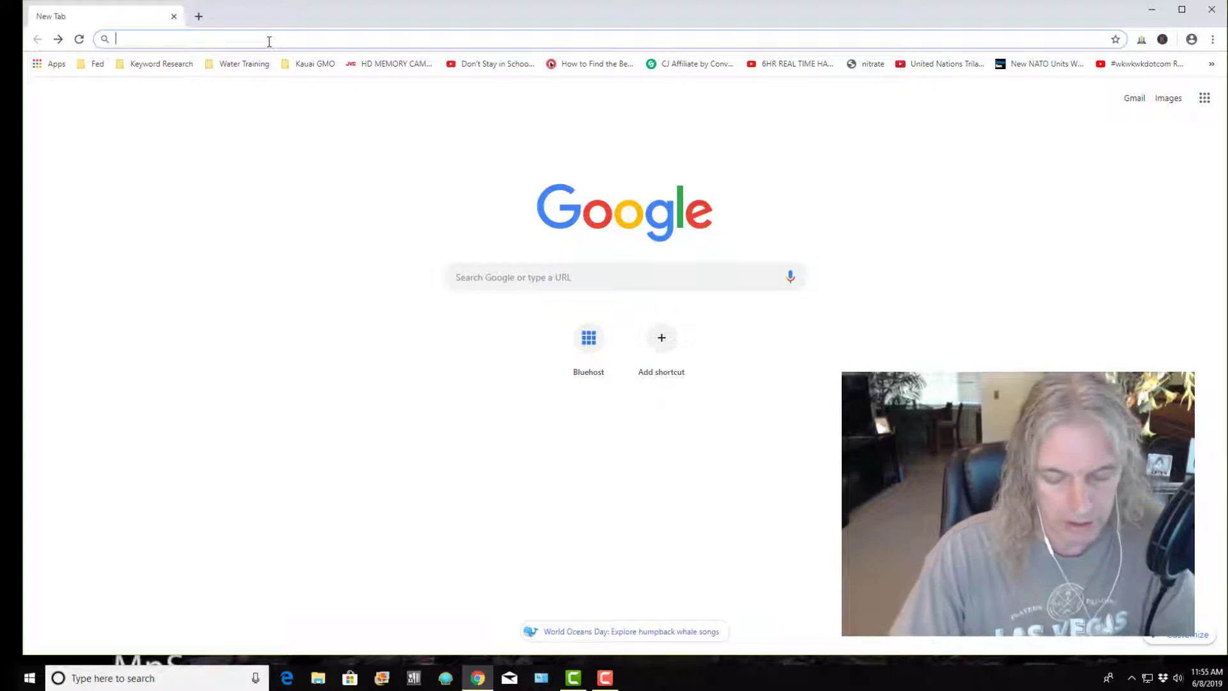
Load bluehost.com in Chrome to bring up the Bluehost web hosting home page
{"action": "type", "text": "b"}
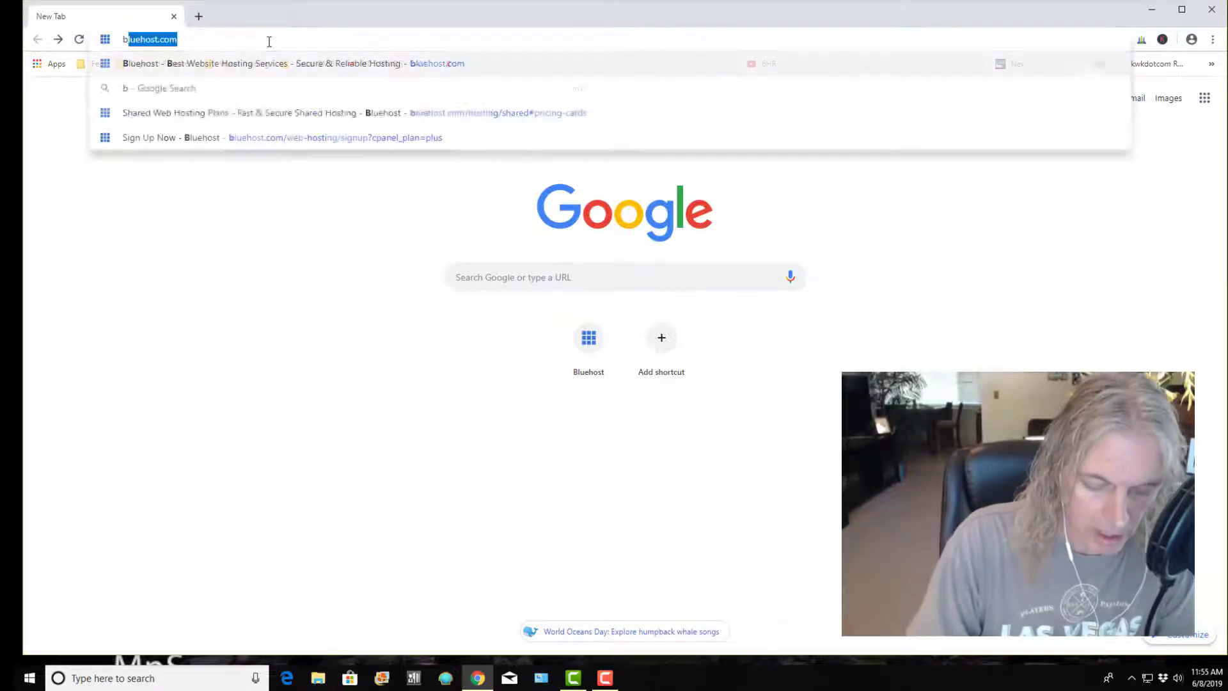
{"action": "type", "text": "l"}
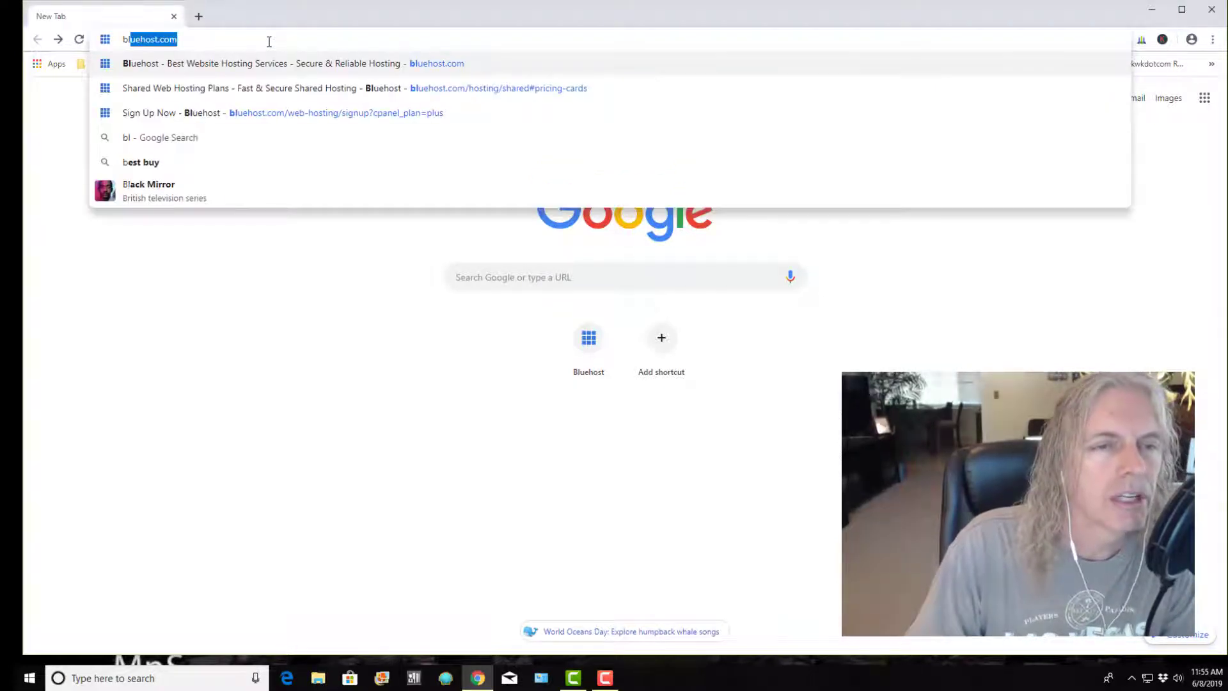
{"action": "type", "text": "ueho"}
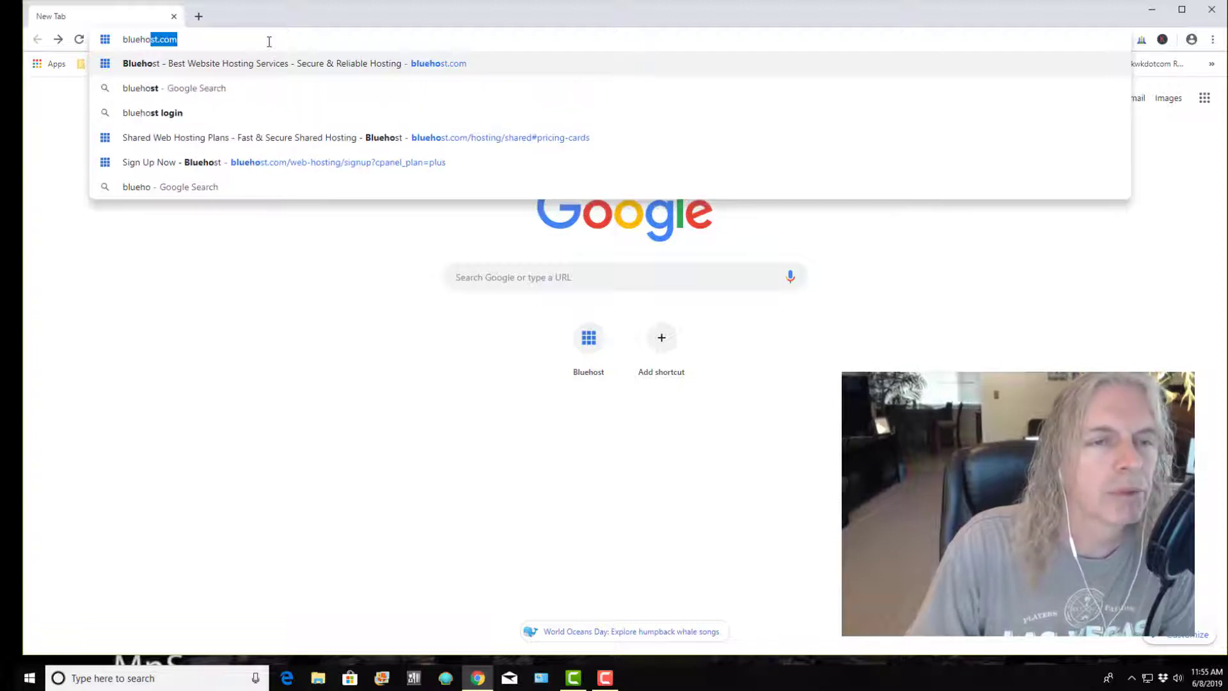
{"action": "type", "text": "st.com"}
{"action": "key", "text": "Return"}
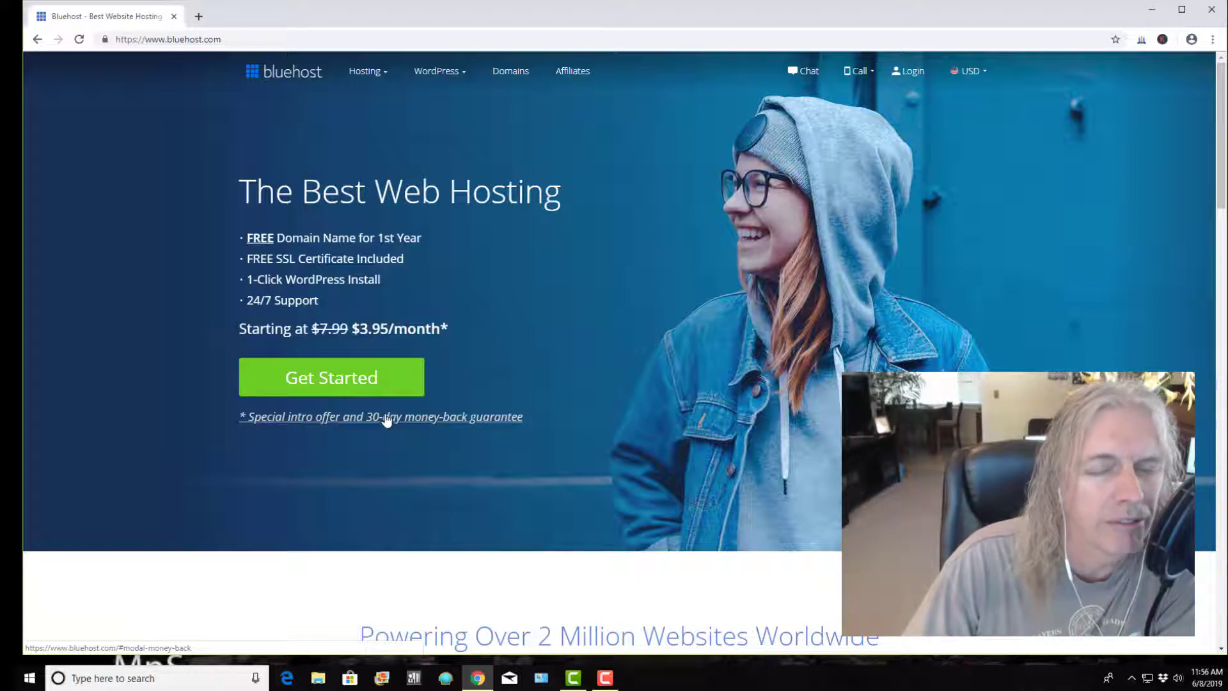
Open the shared hosting pricing plans and select the Plus plan
{"action": "left_click", "coordinate": [357, 378]}
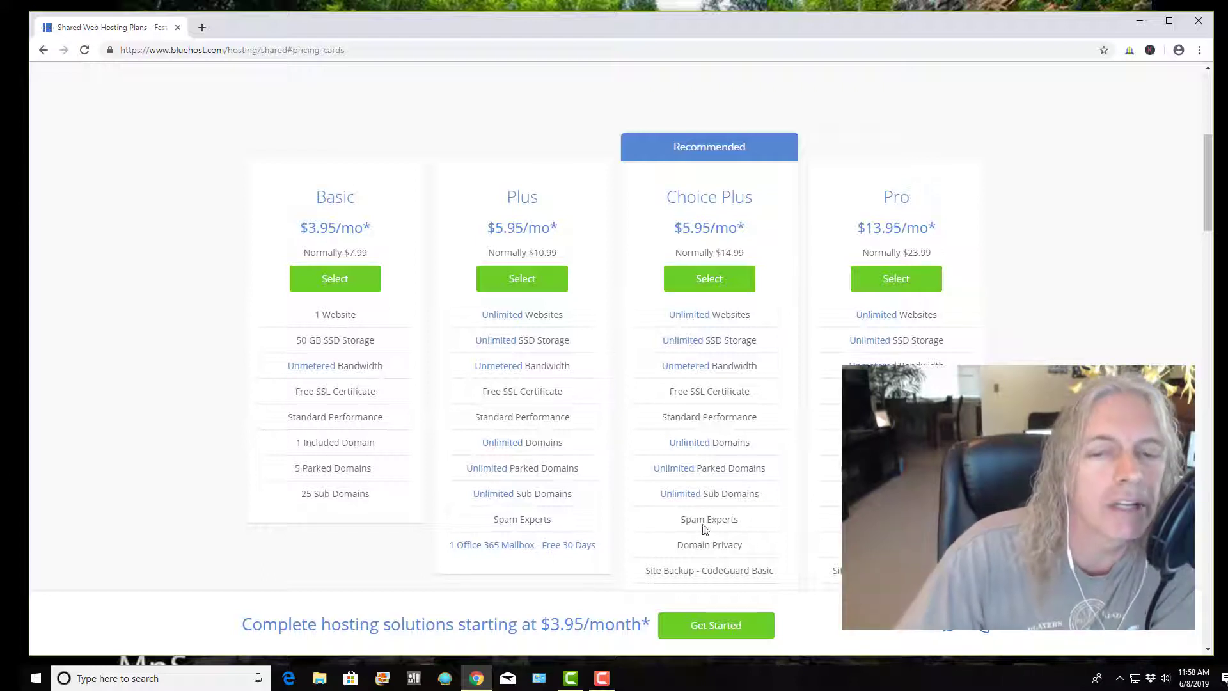
{"action": "left_click", "coordinate": [519, 283]}
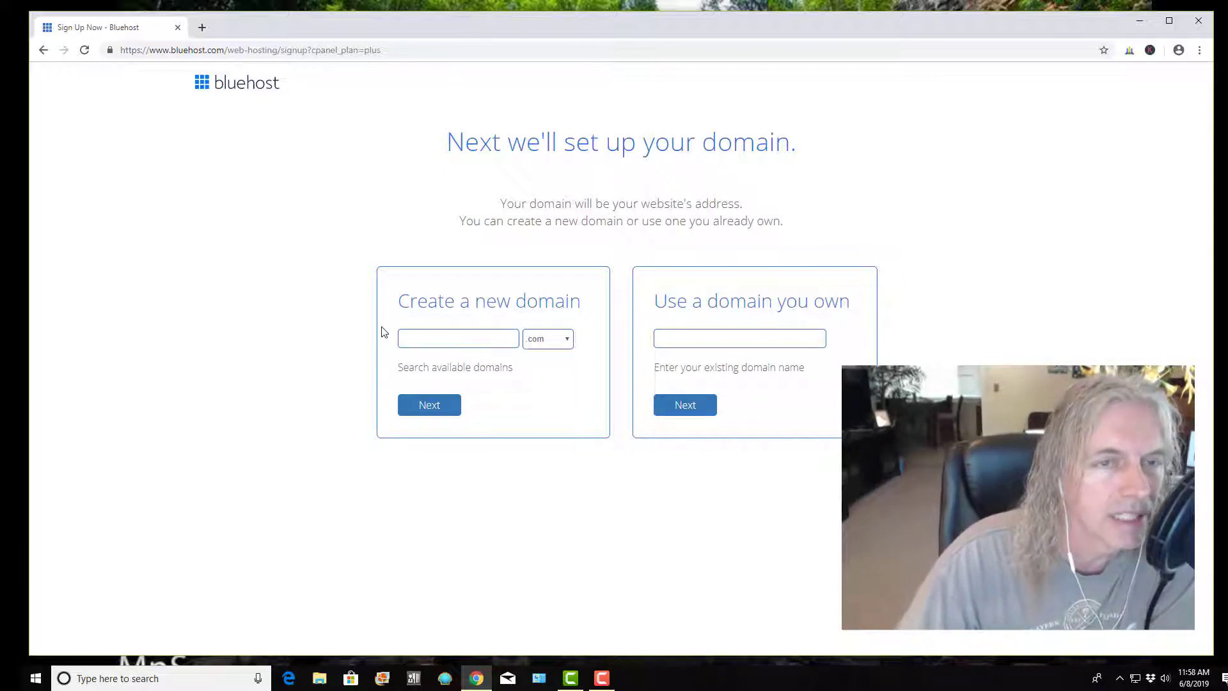
Enter reelfancygoods as a new domain with the .com extension and check its availability
{"action": "left_click", "coordinate": [421, 340]}
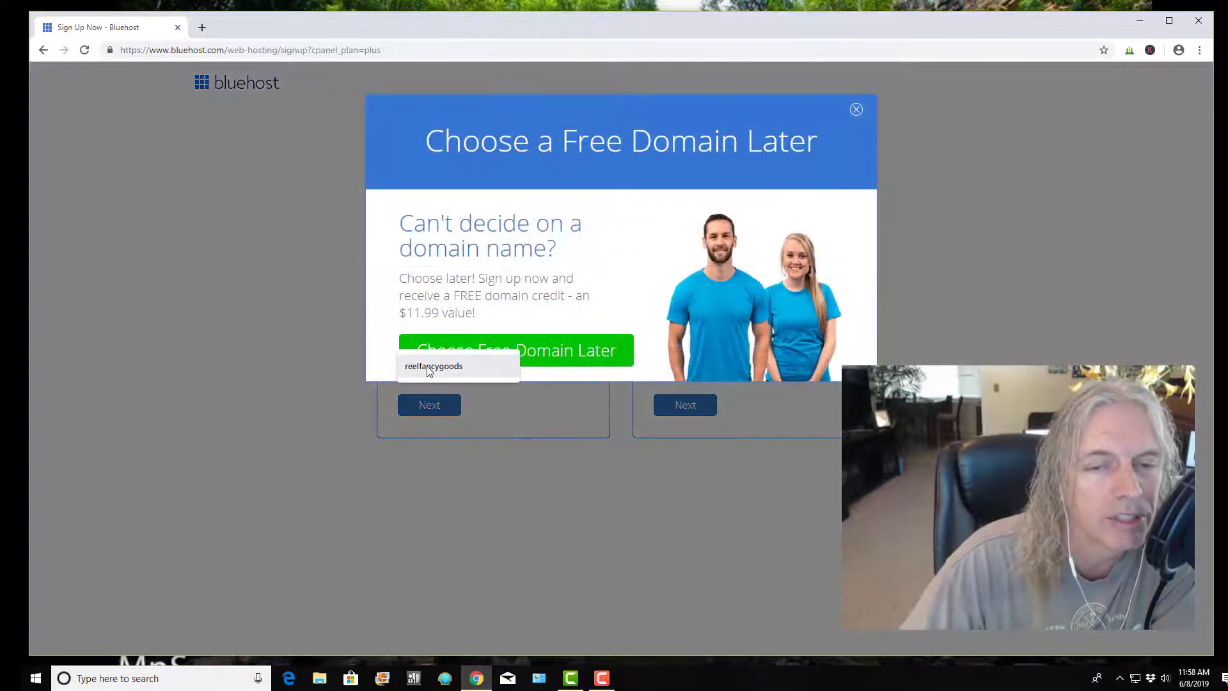
{"action": "left_click", "coordinate": [857, 111]}
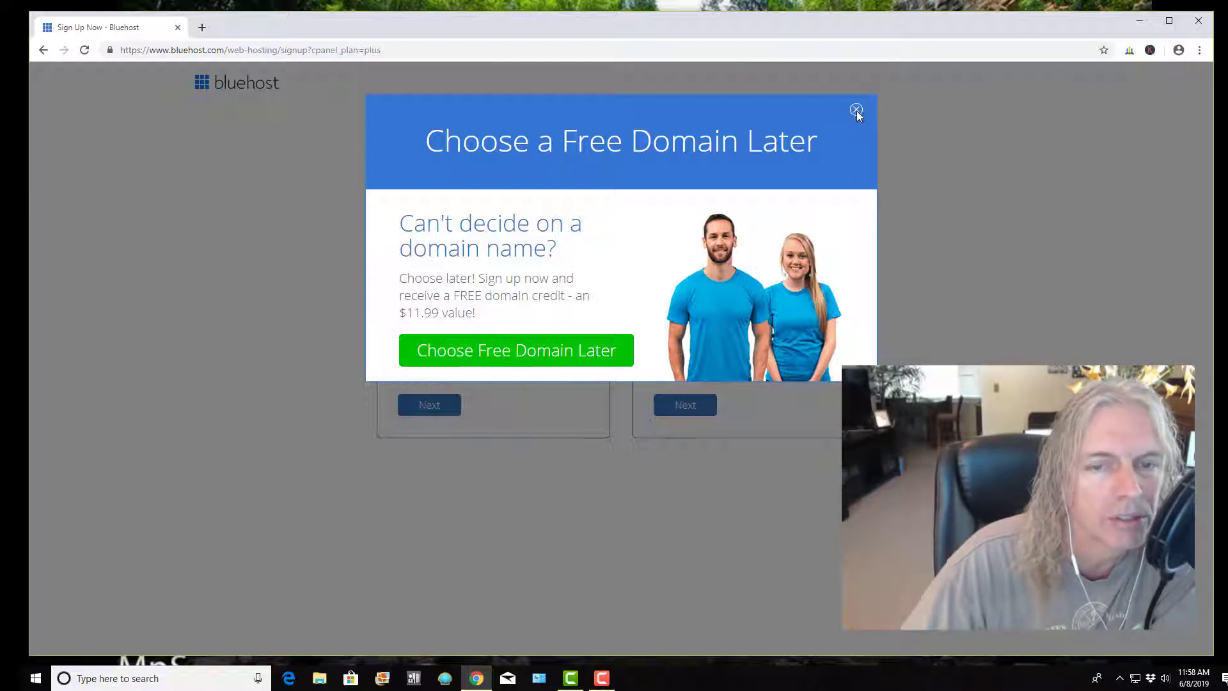
{"action": "left_click", "coordinate": [476, 346]}
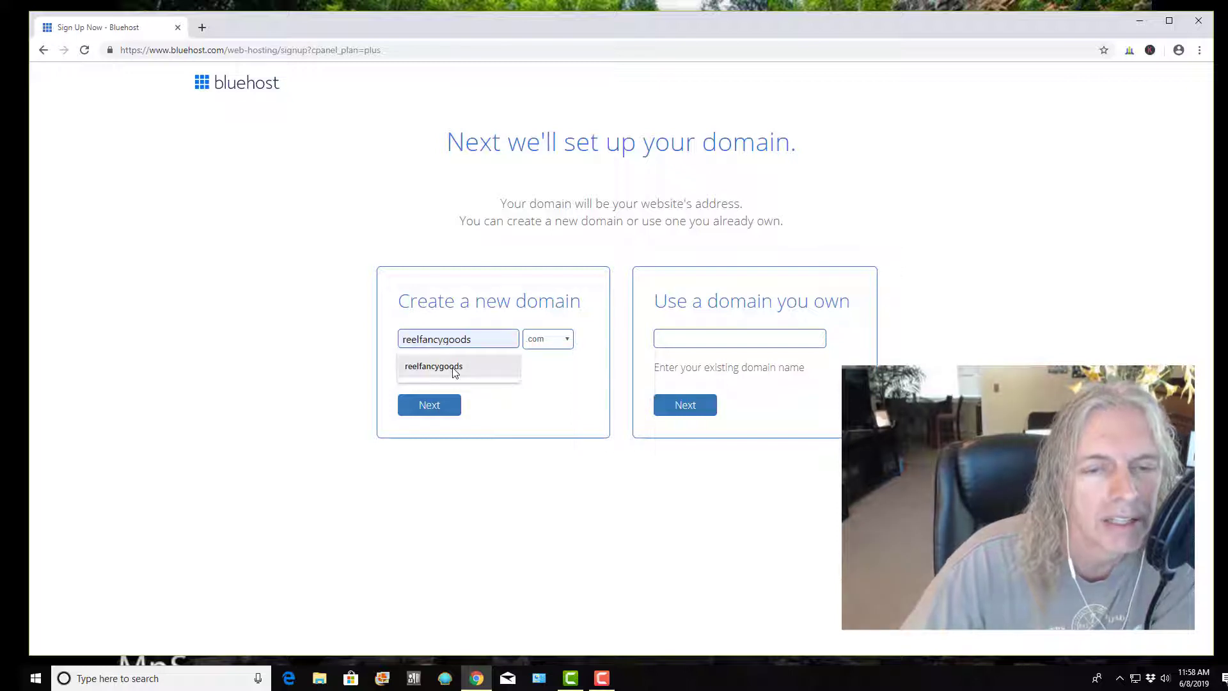
{"action": "left_click", "coordinate": [453, 369]}
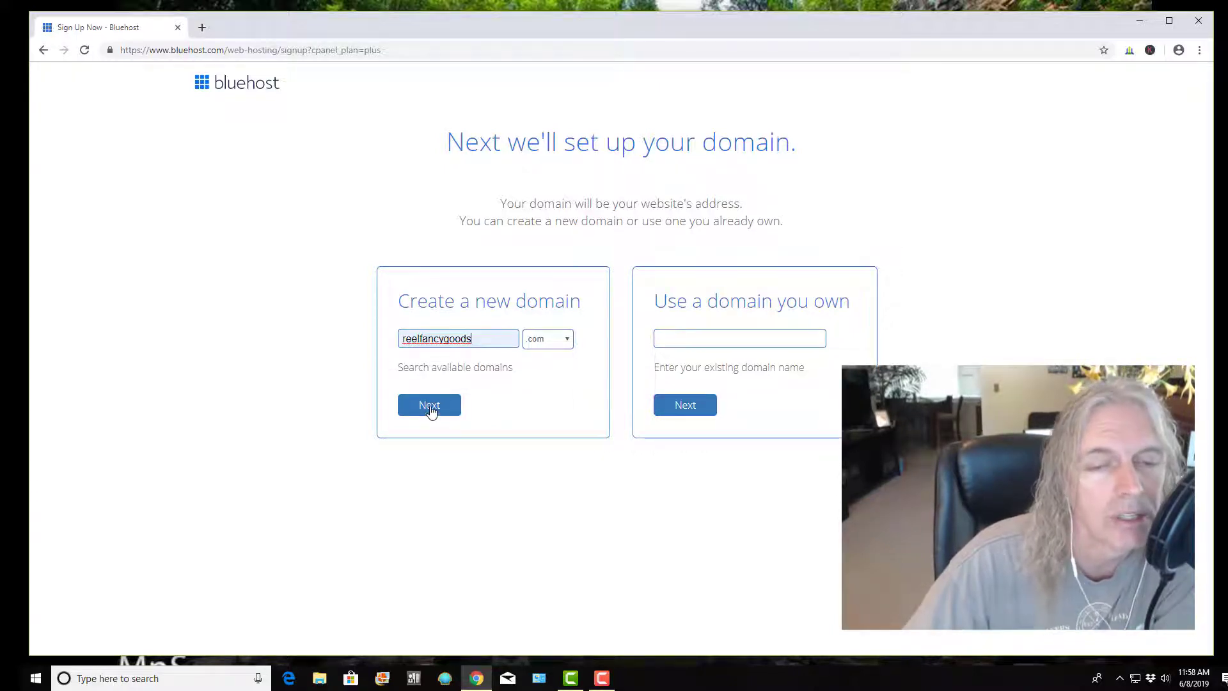
{"action": "left_click", "coordinate": [568, 339]}
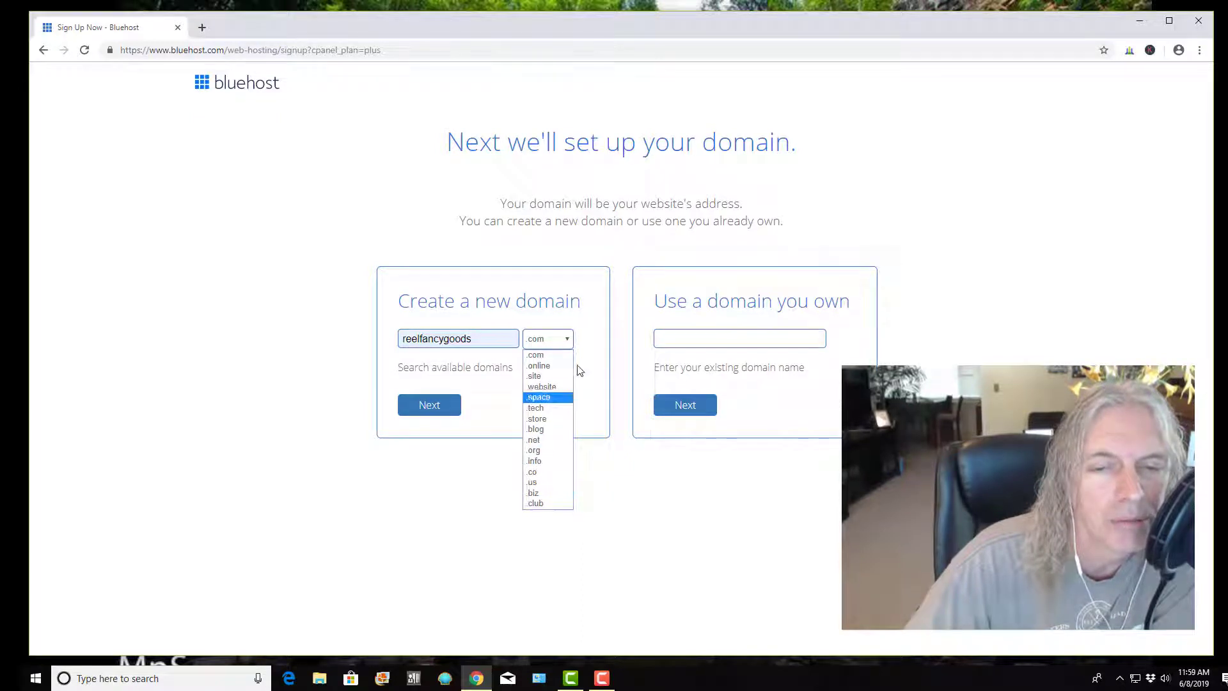
{"action": "left_click", "coordinate": [558, 346]}
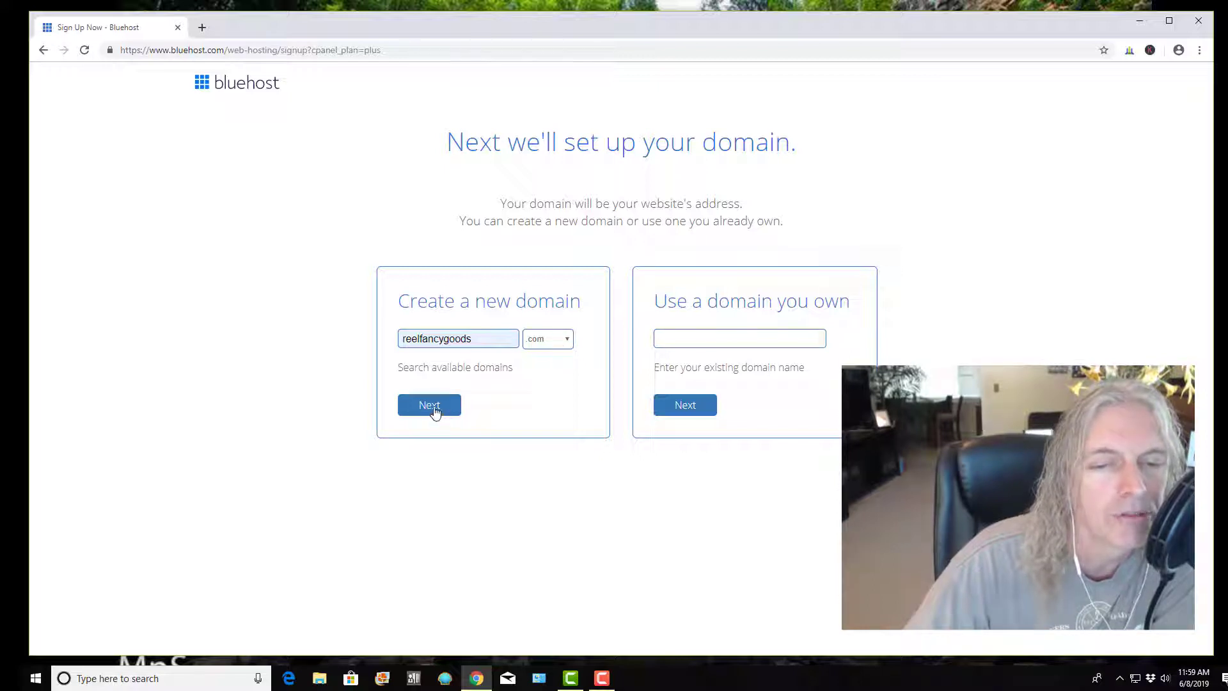
{"action": "left_click", "coordinate": [434, 413]}
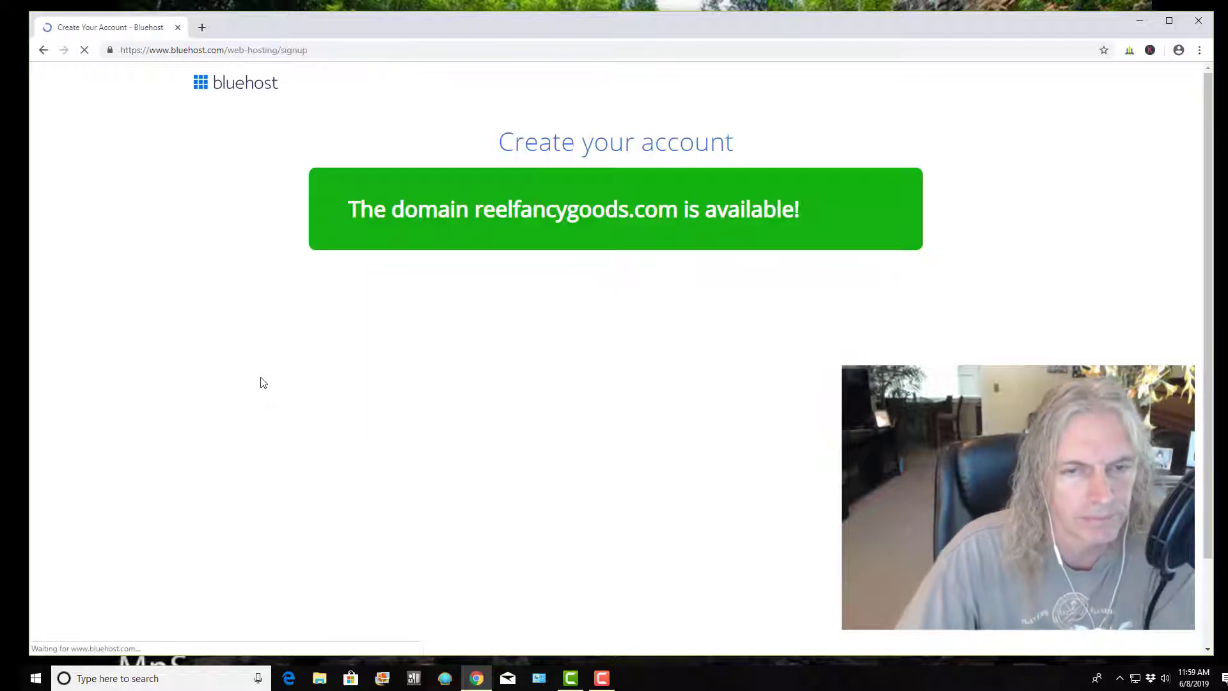
{"action": "scroll", "coordinate": [251, 360], "scroll_direction": "down", "scroll_amount": 3}
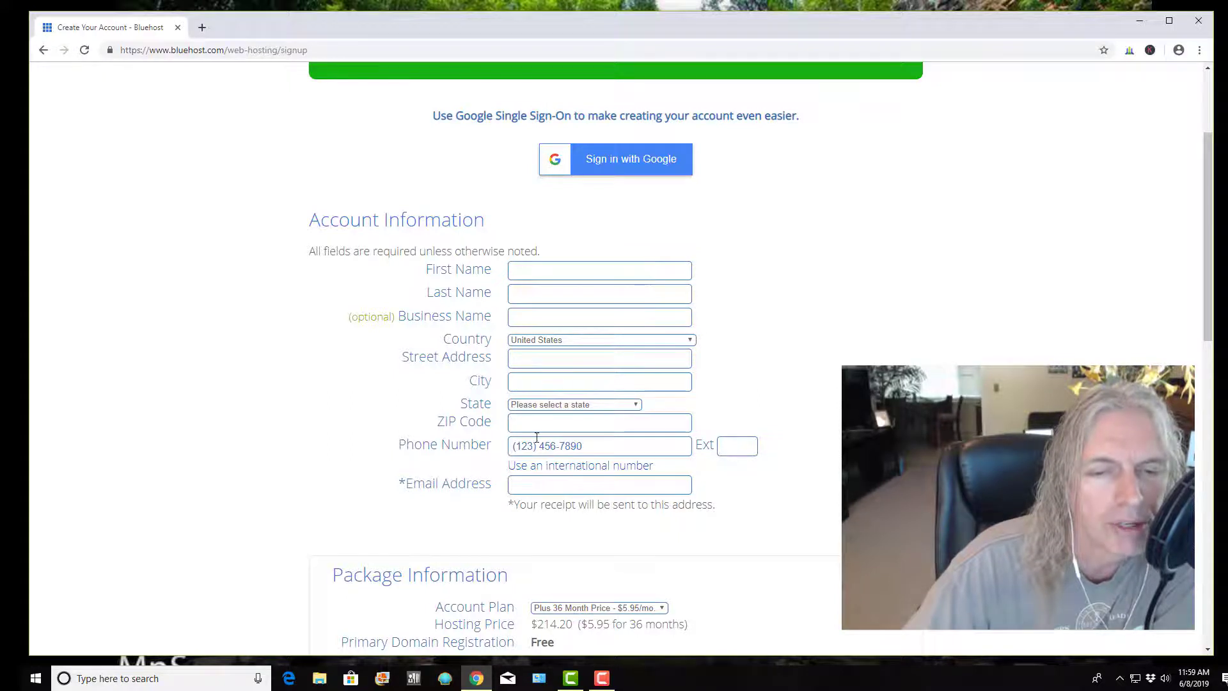
{"action": "scroll", "coordinate": [536, 437], "scroll_direction": "down", "scroll_amount": 2}
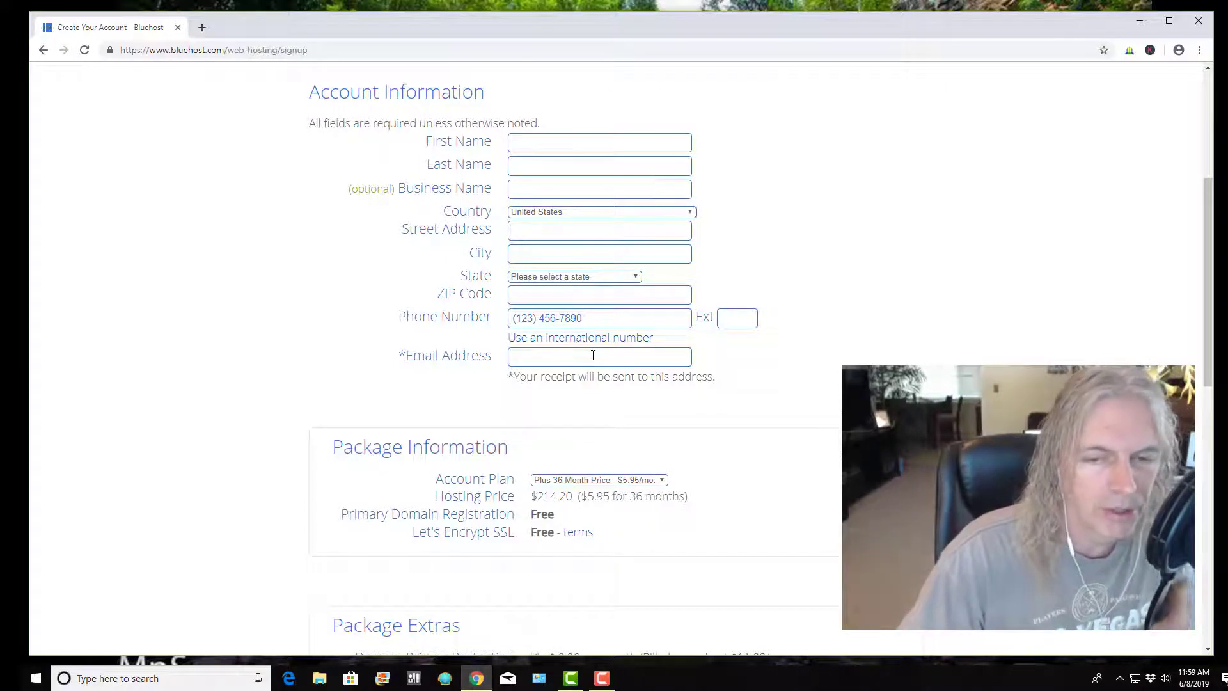
{"action": "scroll", "coordinate": [584, 353], "scroll_direction": "down", "scroll_amount": 2}
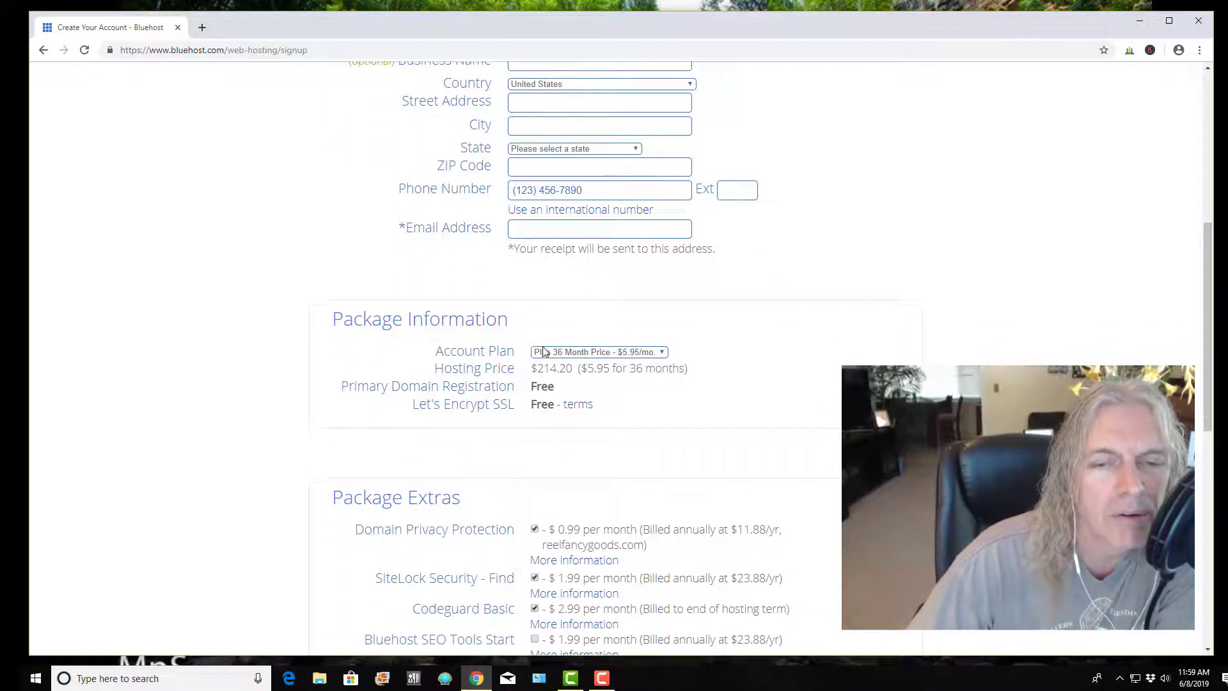
{"action": "scroll", "coordinate": [543, 350], "scroll_direction": "down", "scroll_amount": 1}
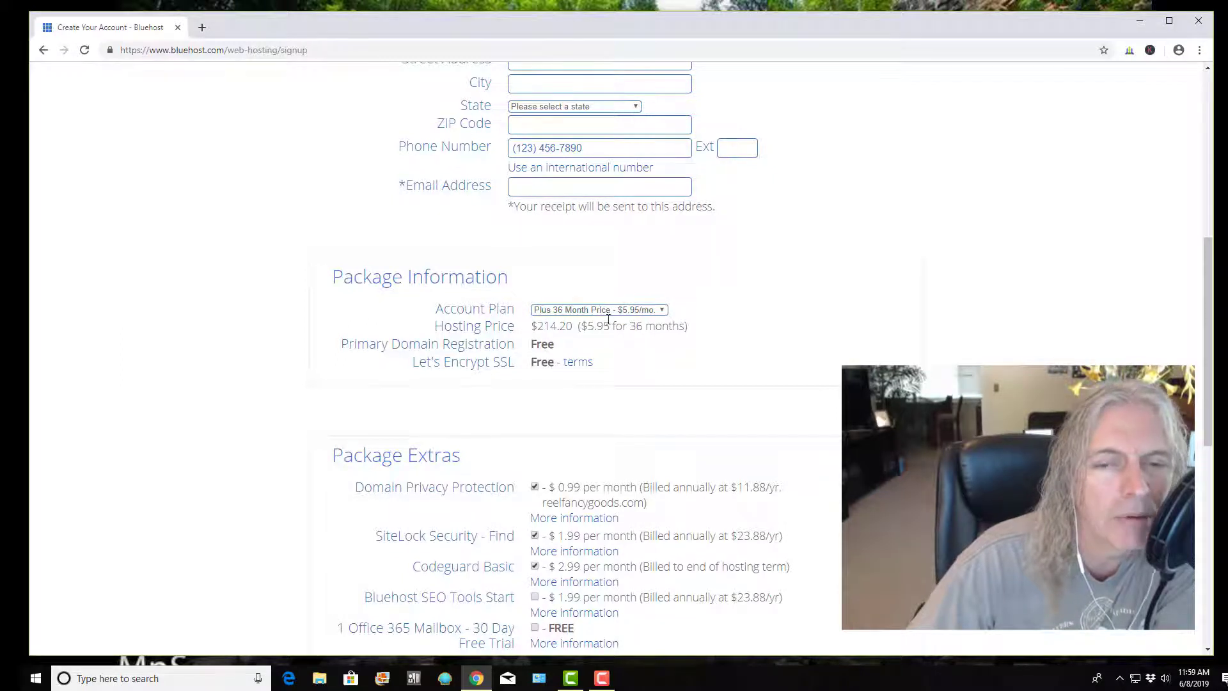
{"action": "left_click", "coordinate": [664, 312]}
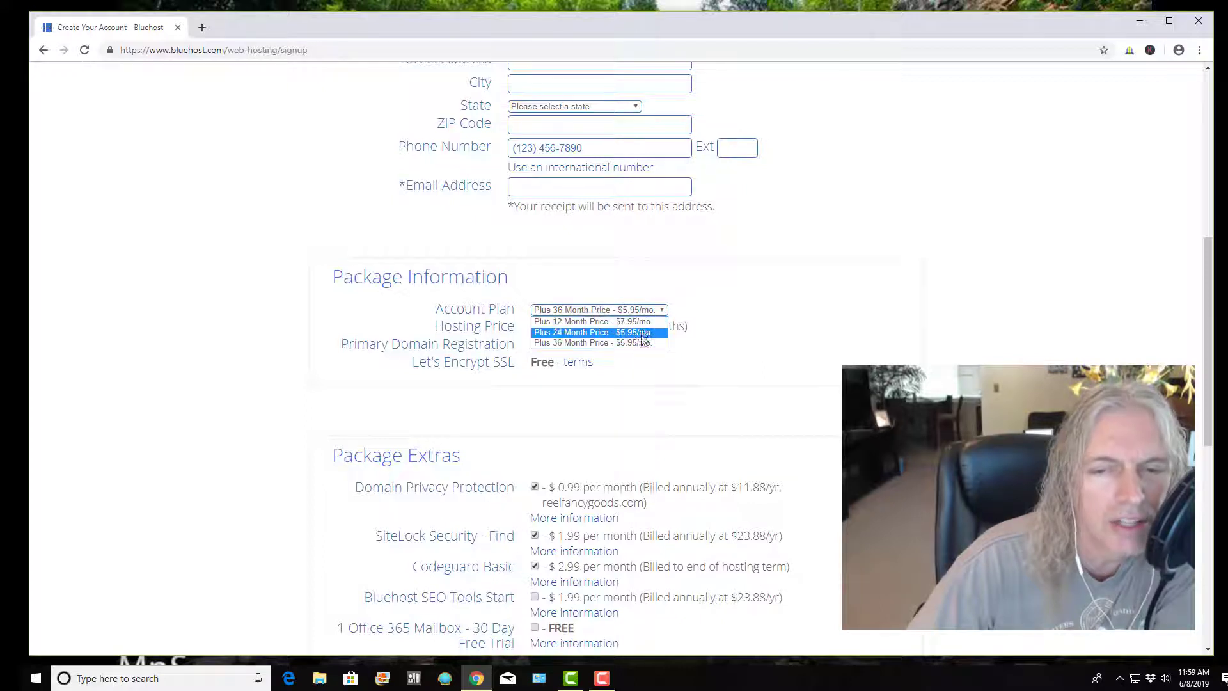
{"action": "left_click", "coordinate": [675, 287]}
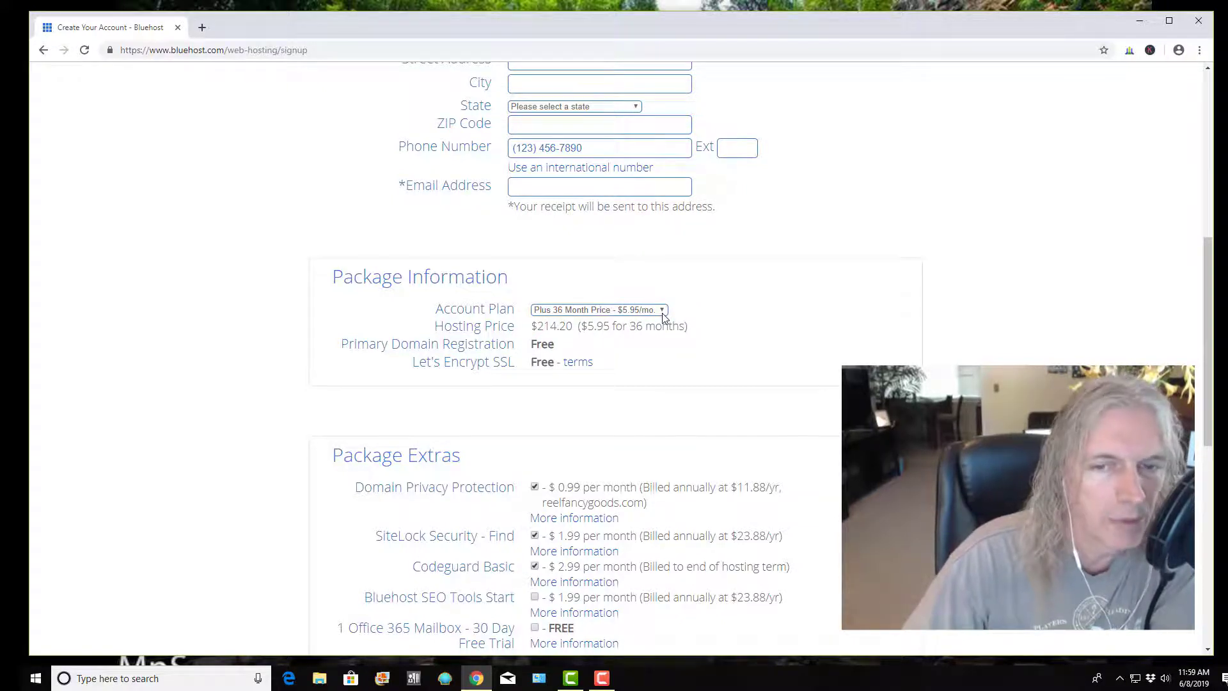
{"action": "left_click", "coordinate": [663, 312]}
{"action": "left_click", "coordinate": [643, 326]}
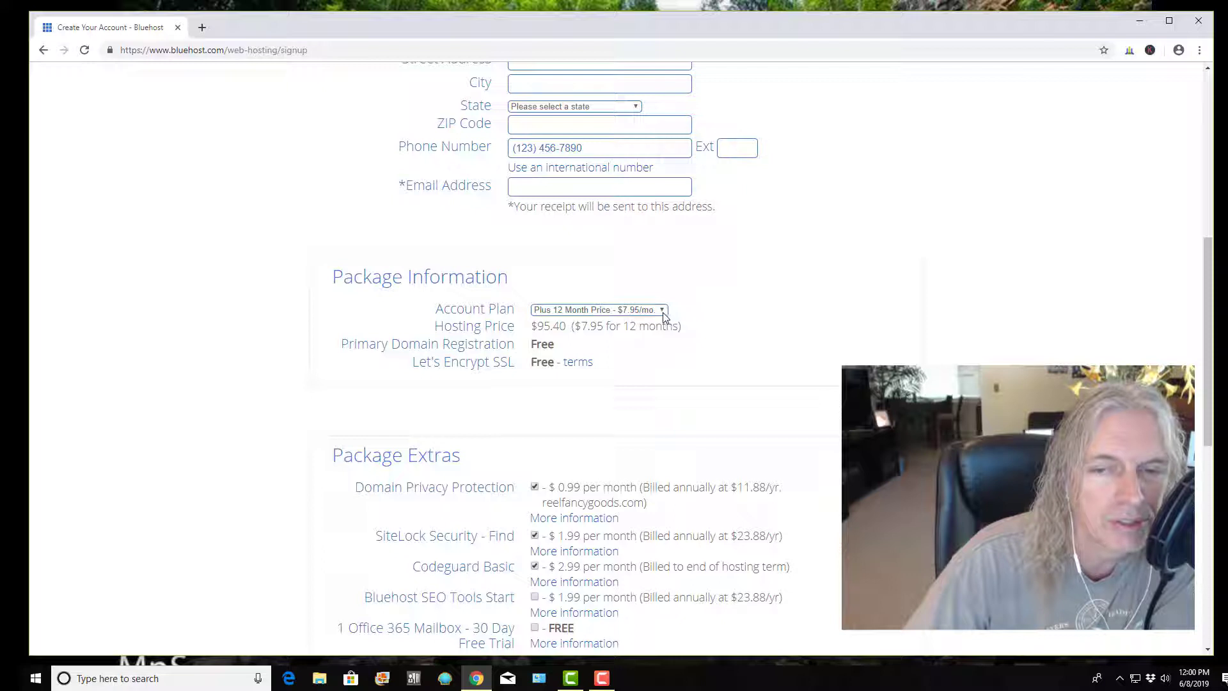
{"action": "left_click", "coordinate": [663, 312]}
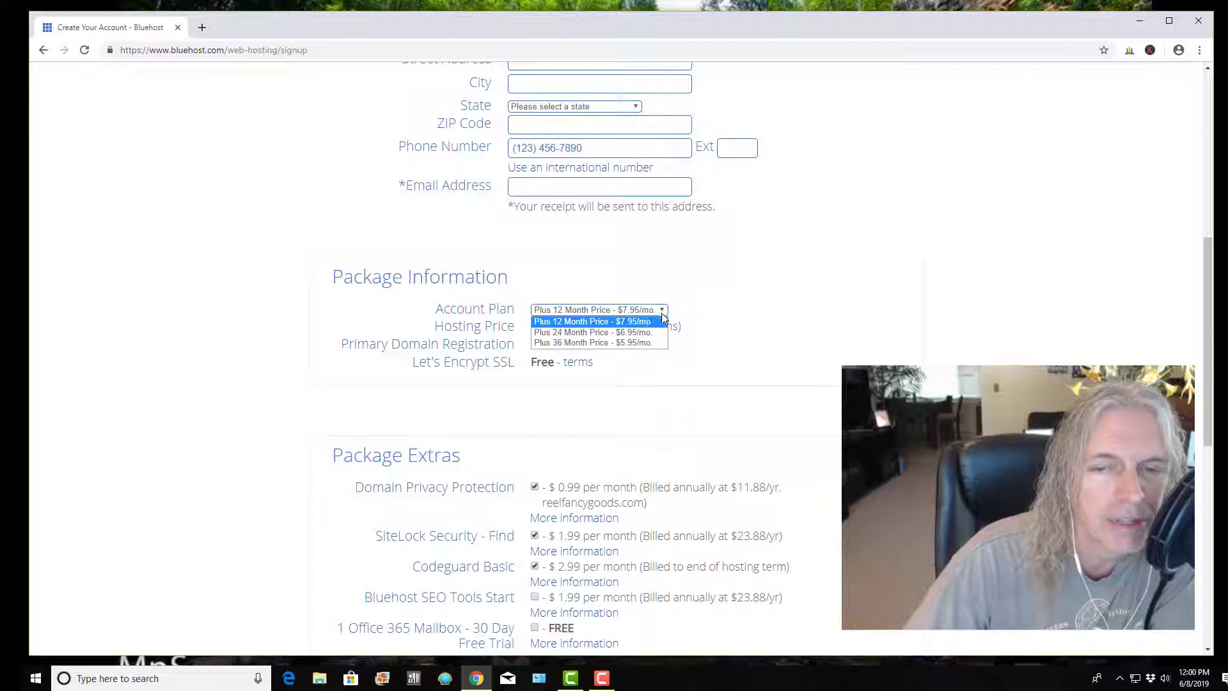
{"action": "left_click", "coordinate": [627, 343]}
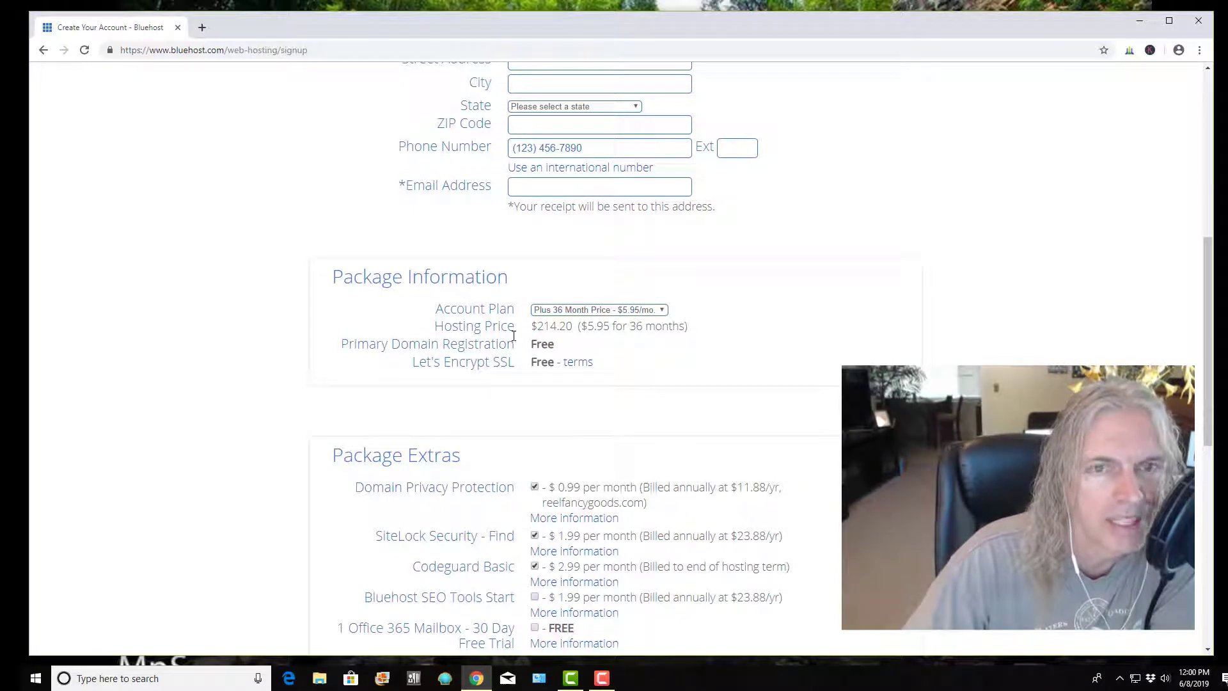
{"action": "scroll", "coordinate": [514, 336], "scroll_direction": "down", "scroll_amount": 1}
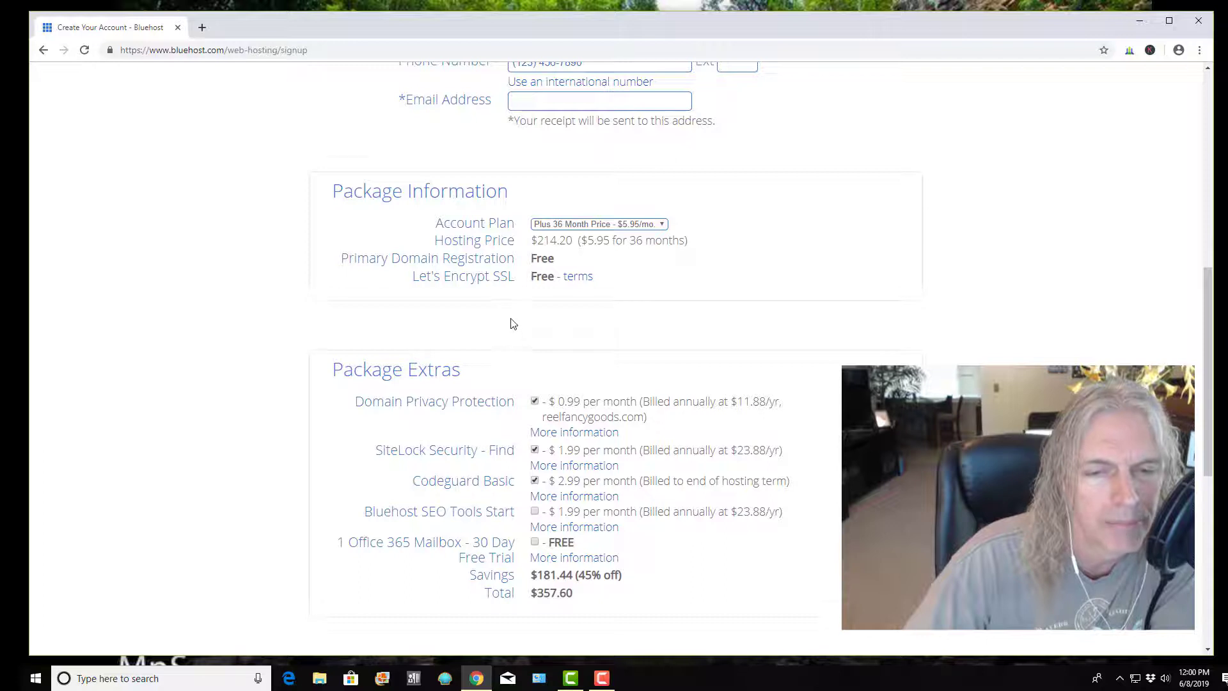
Remove the SiteLock and Codeguard Basic add-ons and go through the checkout form to finish the purchase
{"action": "scroll", "coordinate": [511, 323], "scroll_direction": "down", "scroll_amount": 2}
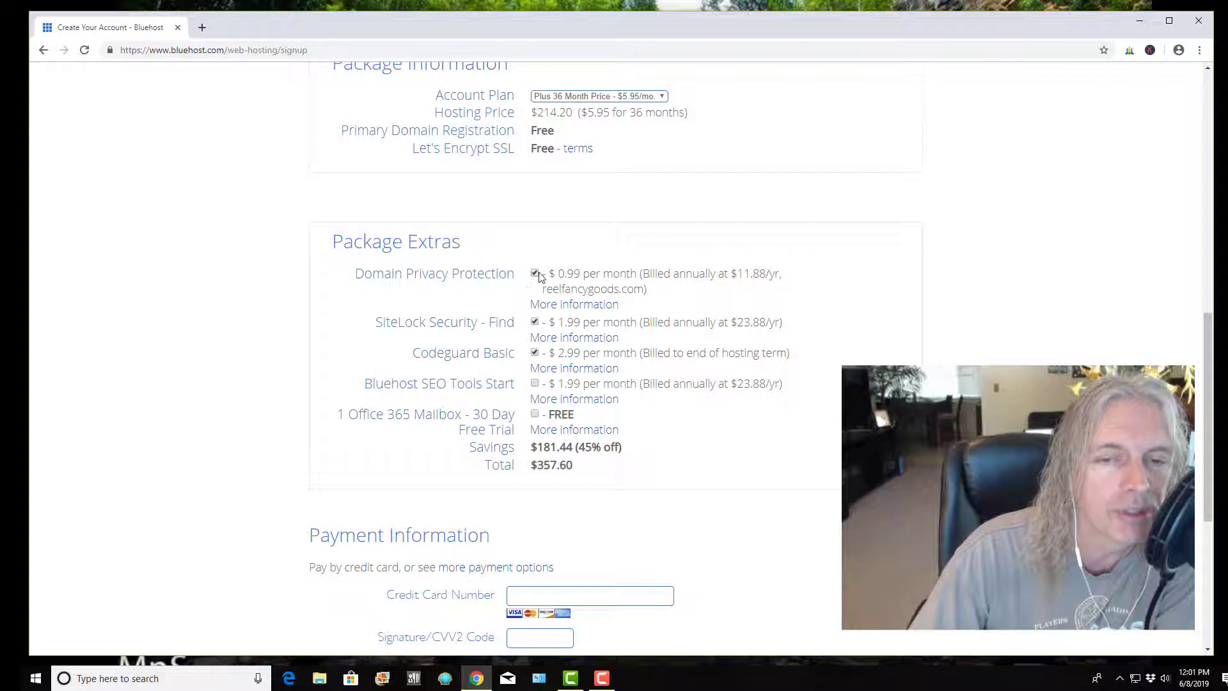
{"action": "left_click", "coordinate": [536, 323]}
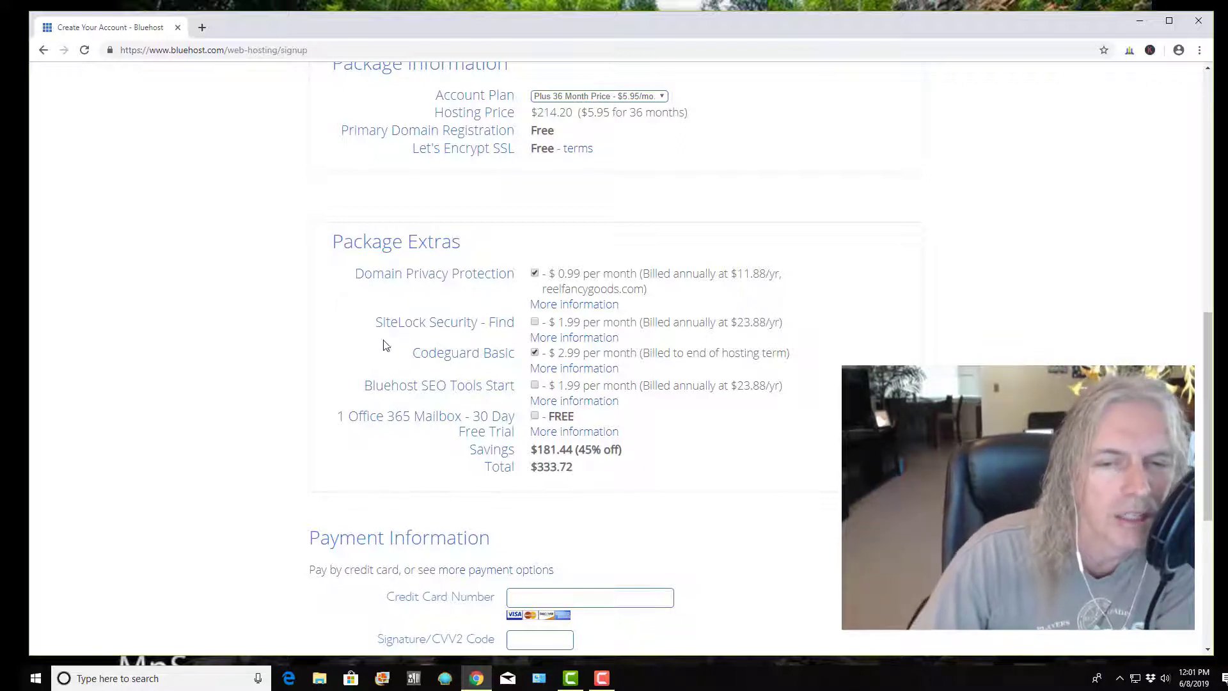
{"action": "left_click", "coordinate": [535, 354]}
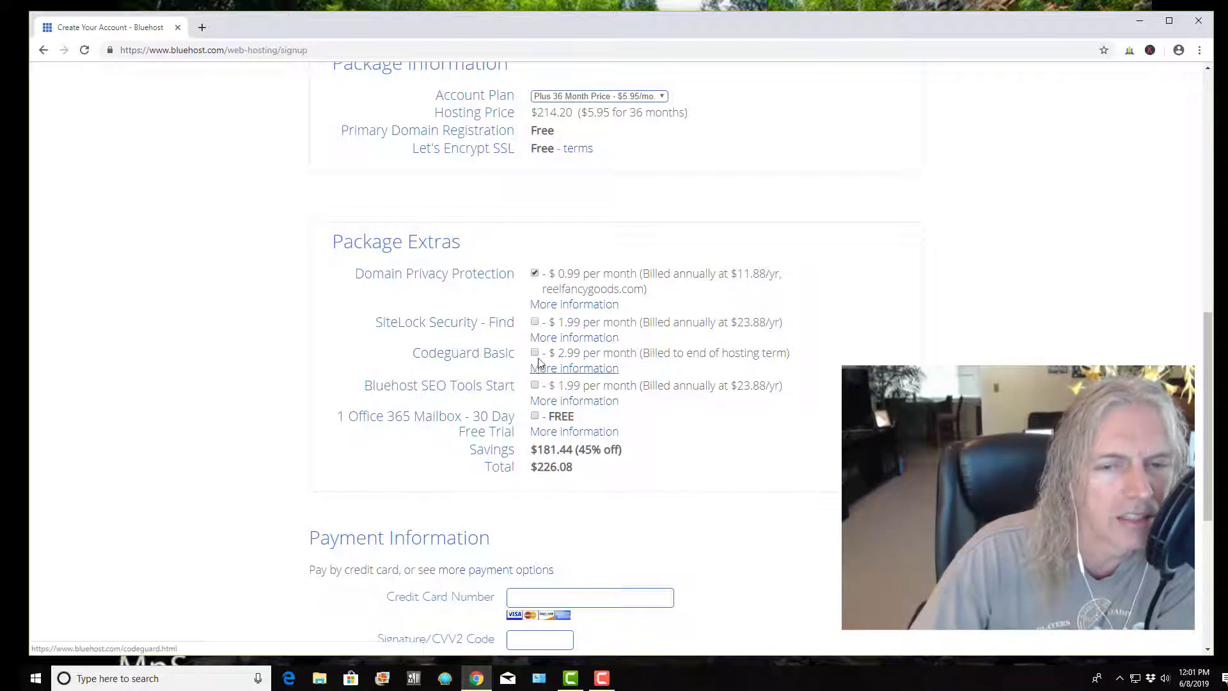
{"action": "scroll", "coordinate": [535, 392], "scroll_direction": "down", "scroll_amount": 4}
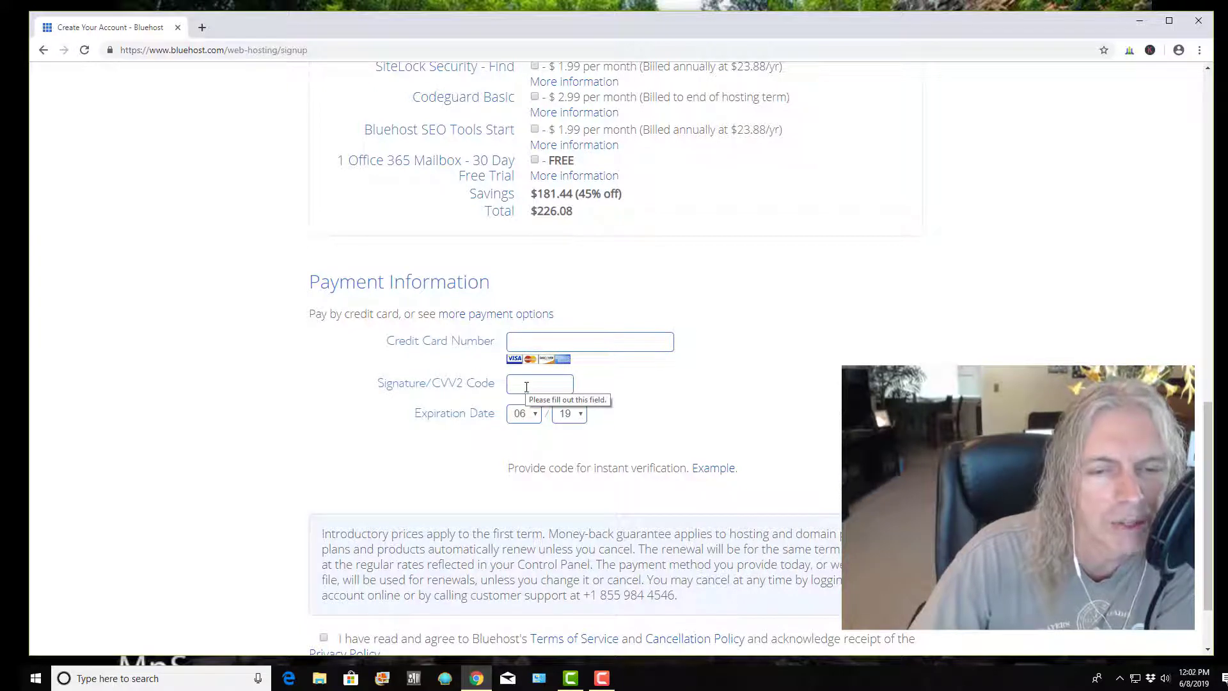
{"action": "scroll", "coordinate": [521, 428], "scroll_direction": "down", "scroll_amount": 2}
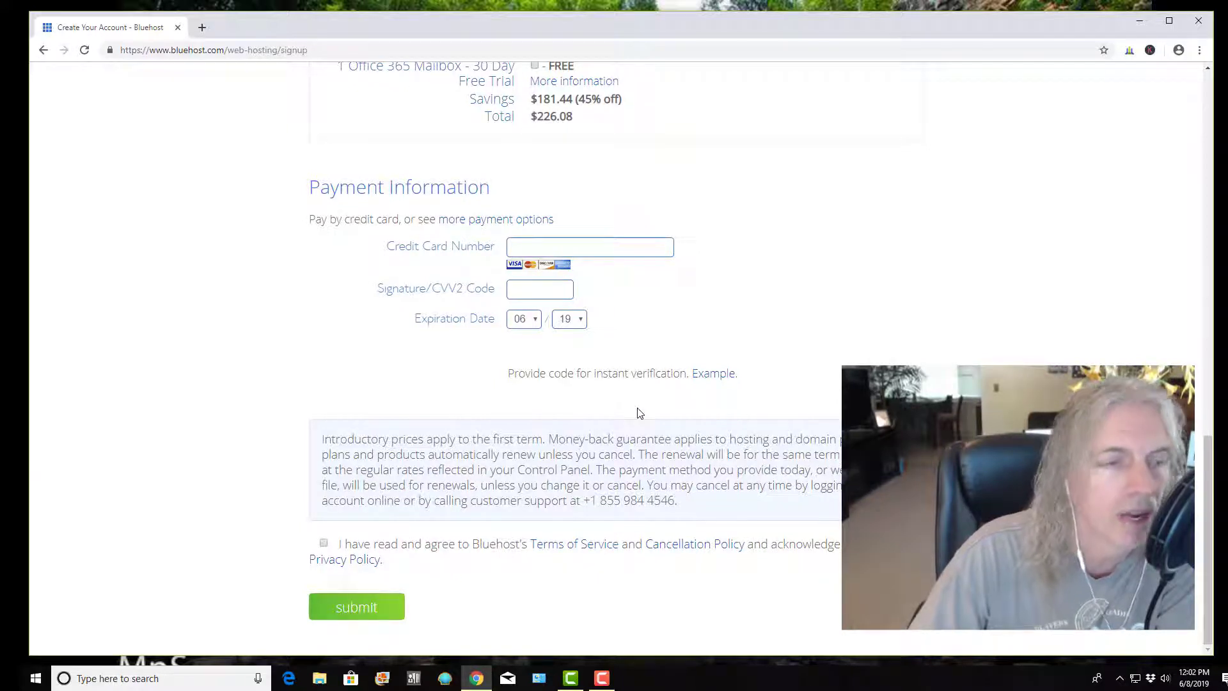
{"action": "scroll", "coordinate": [653, 406], "scroll_direction": "up", "scroll_amount": 4}
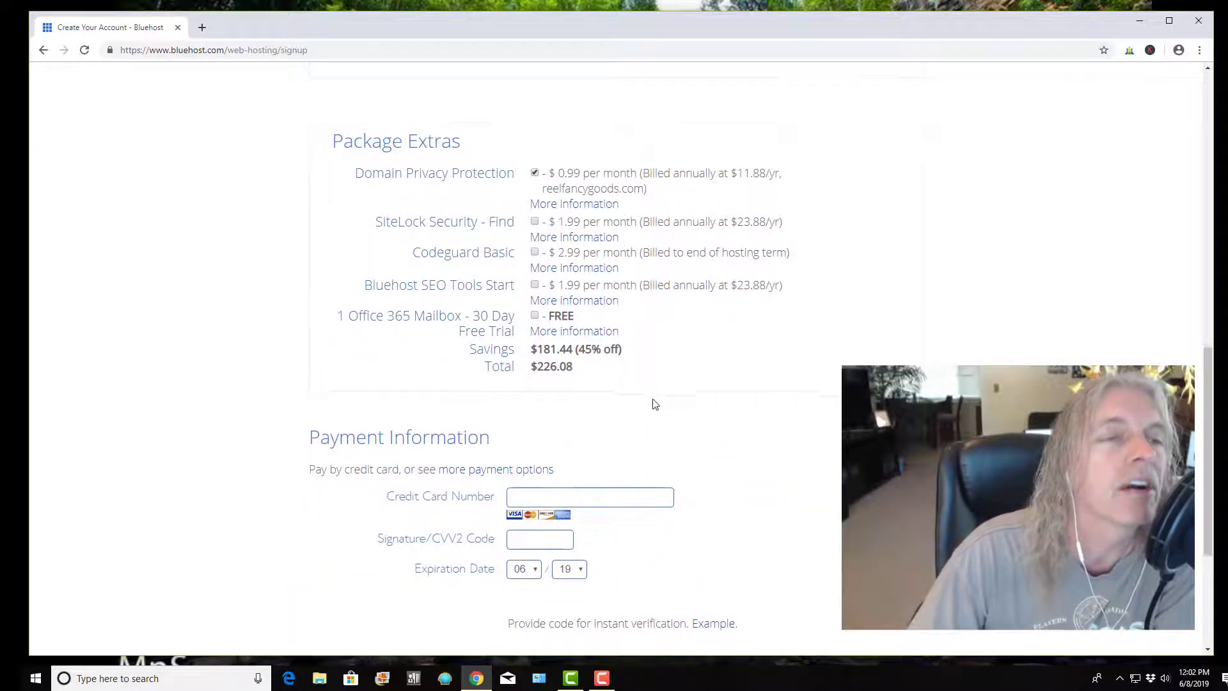
{"action": "scroll", "coordinate": [656, 404], "scroll_direction": "down", "scroll_amount": 3}
{"action": "scroll", "coordinate": [698, 406], "scroll_direction": "up", "scroll_amount": 4}
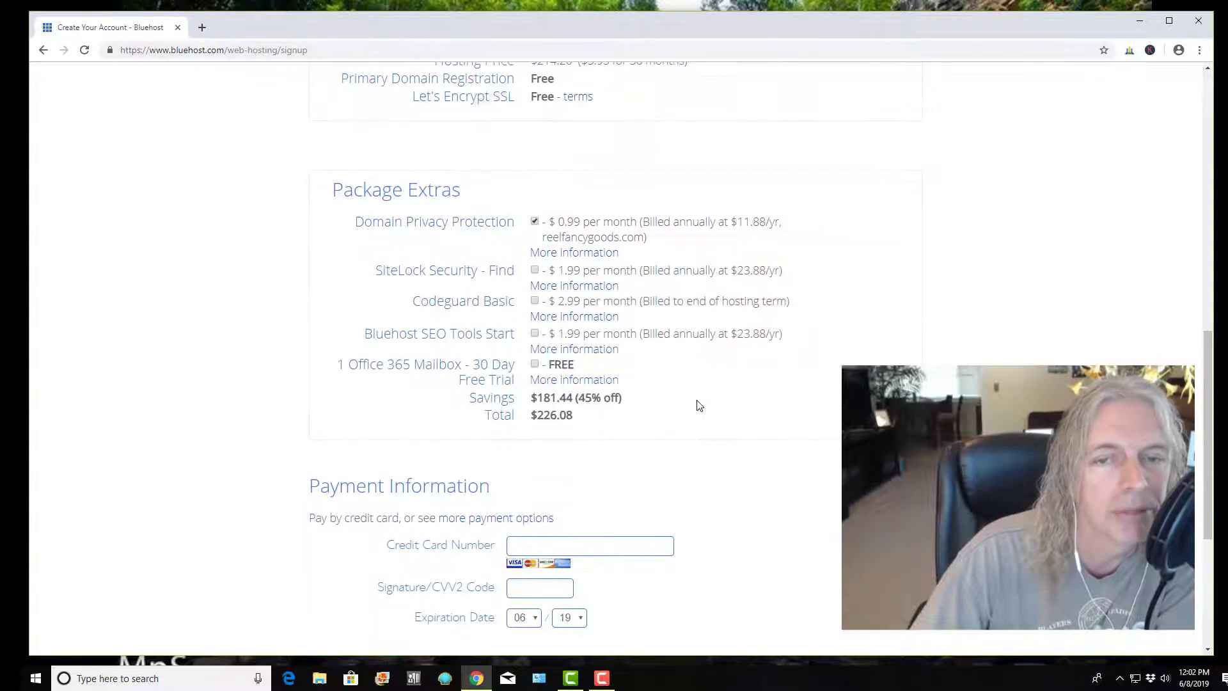
{"action": "scroll", "coordinate": [696, 403], "scroll_direction": "down", "scroll_amount": 3}
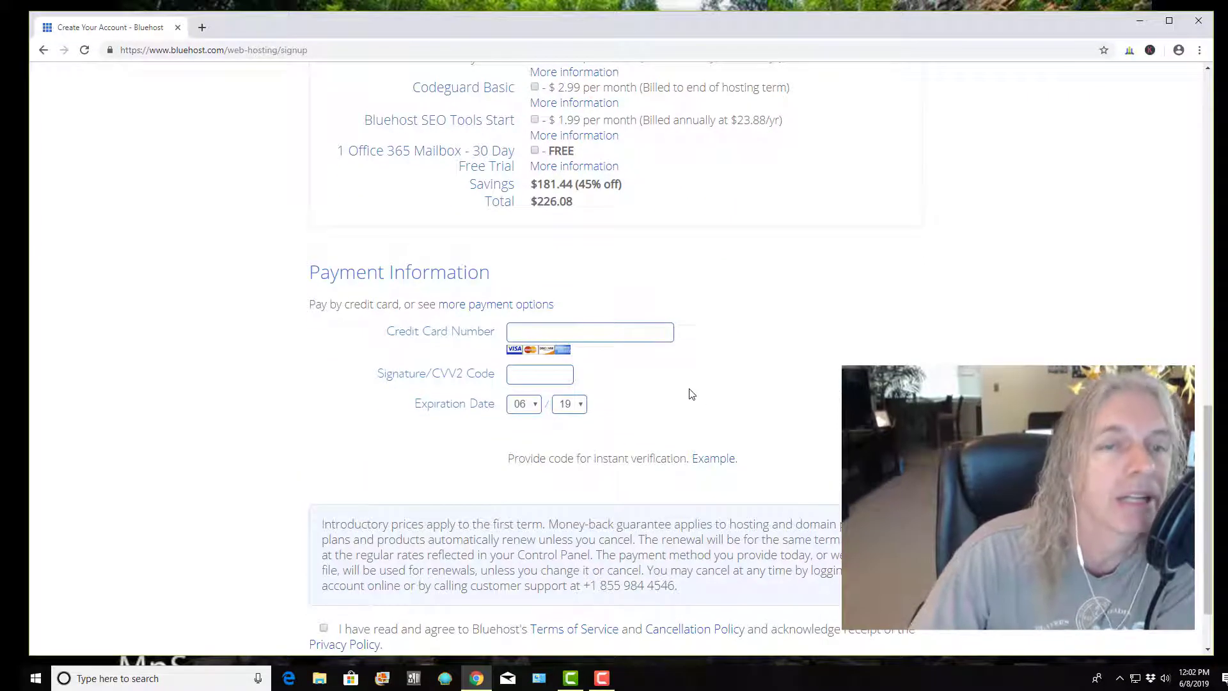
{"action": "scroll", "coordinate": [664, 383], "scroll_direction": "down", "scroll_amount": 1}
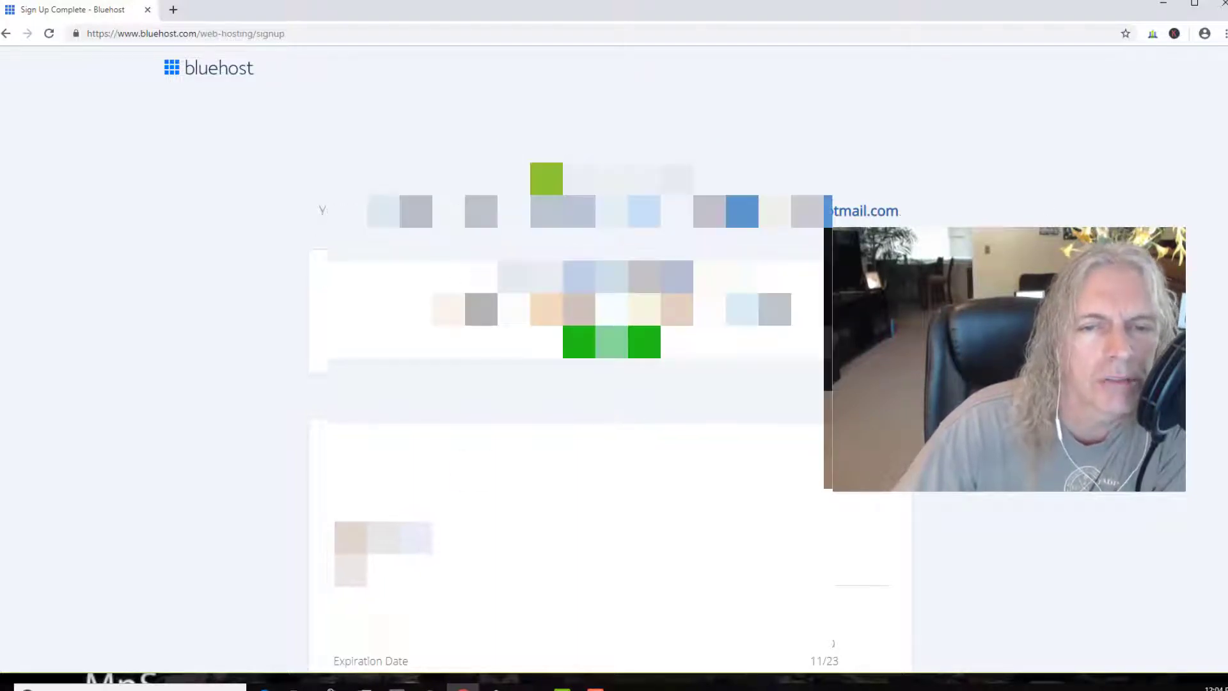
{"action": "scroll", "coordinate": [611, 320], "scroll_direction": "down", "scroll_amount": 2}
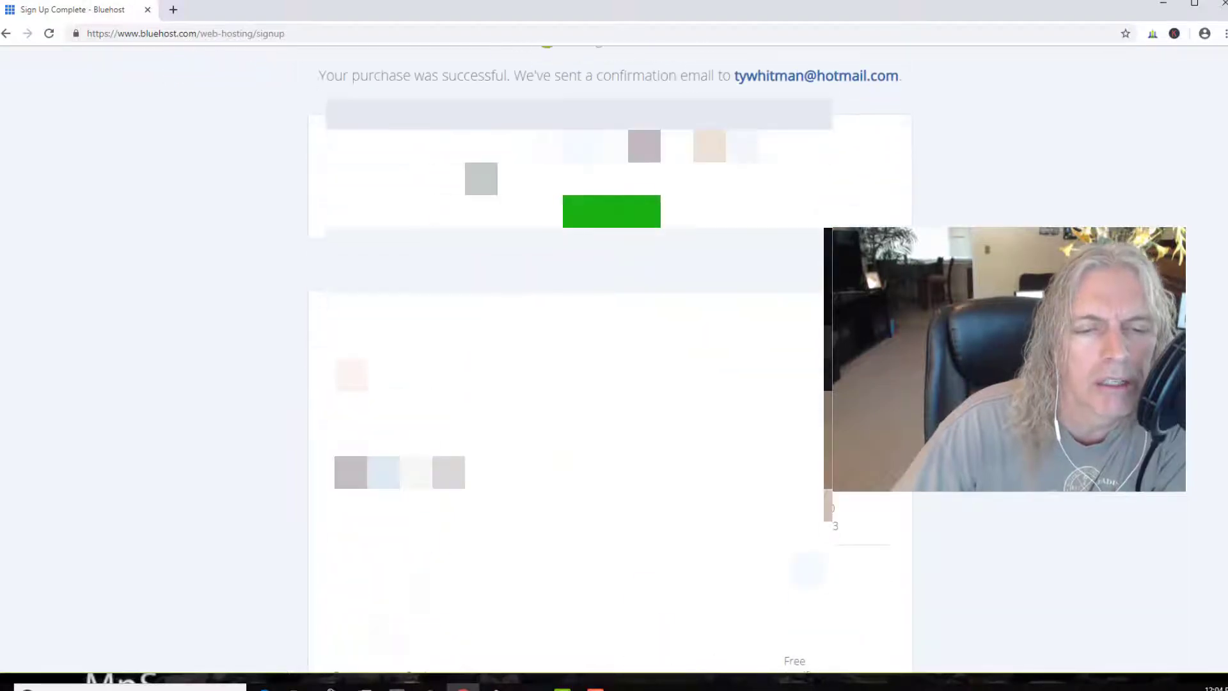
{"action": "scroll", "coordinate": [611, 214], "scroll_direction": "down", "scroll_amount": 4}
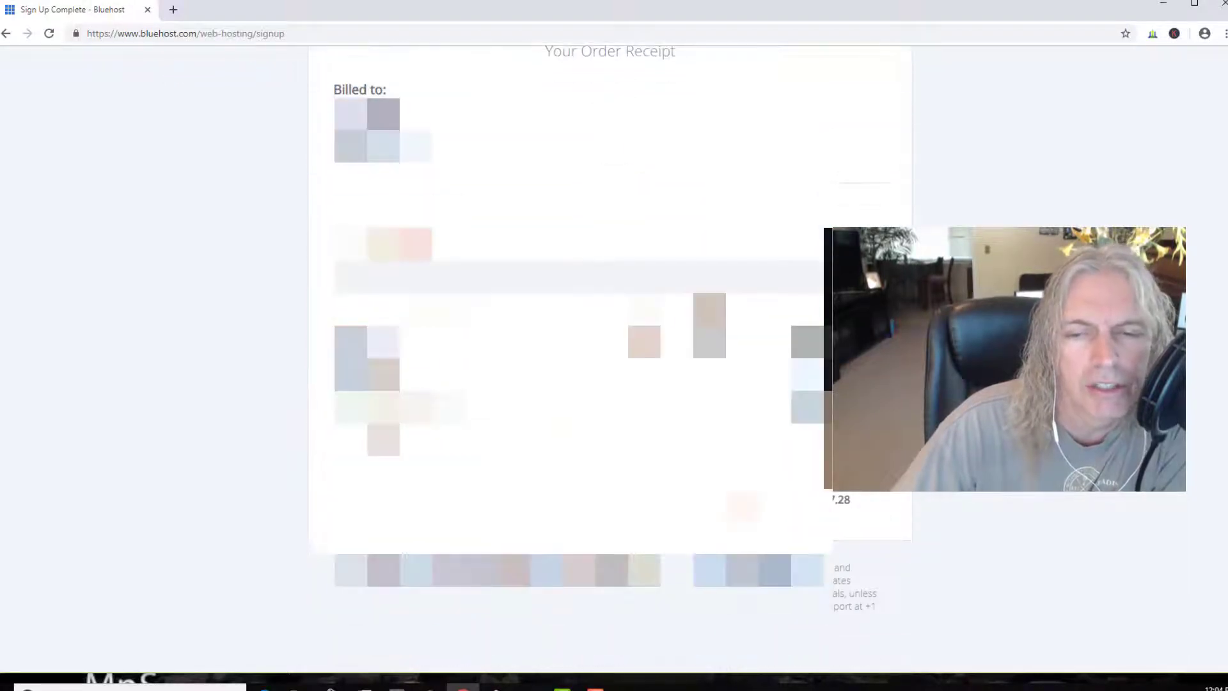
{"action": "scroll", "coordinate": [611, 214], "scroll_direction": "up", "scroll_amount": 6}
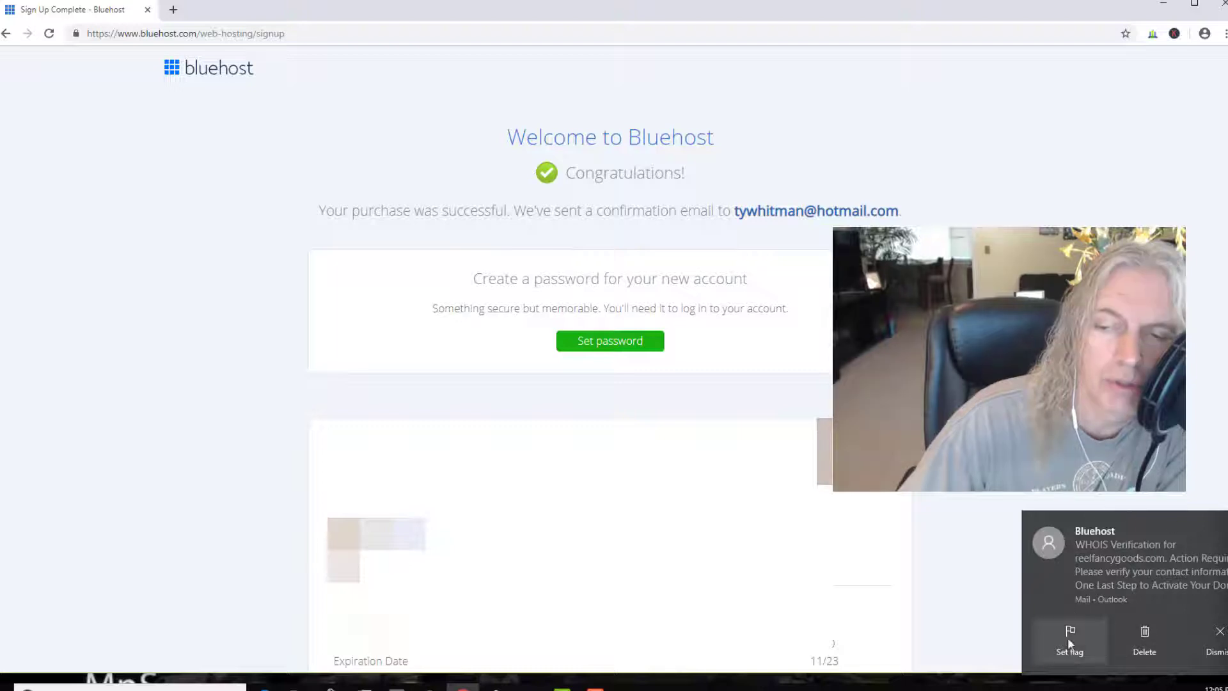
{"action": "left_click", "coordinate": [1222, 633]}
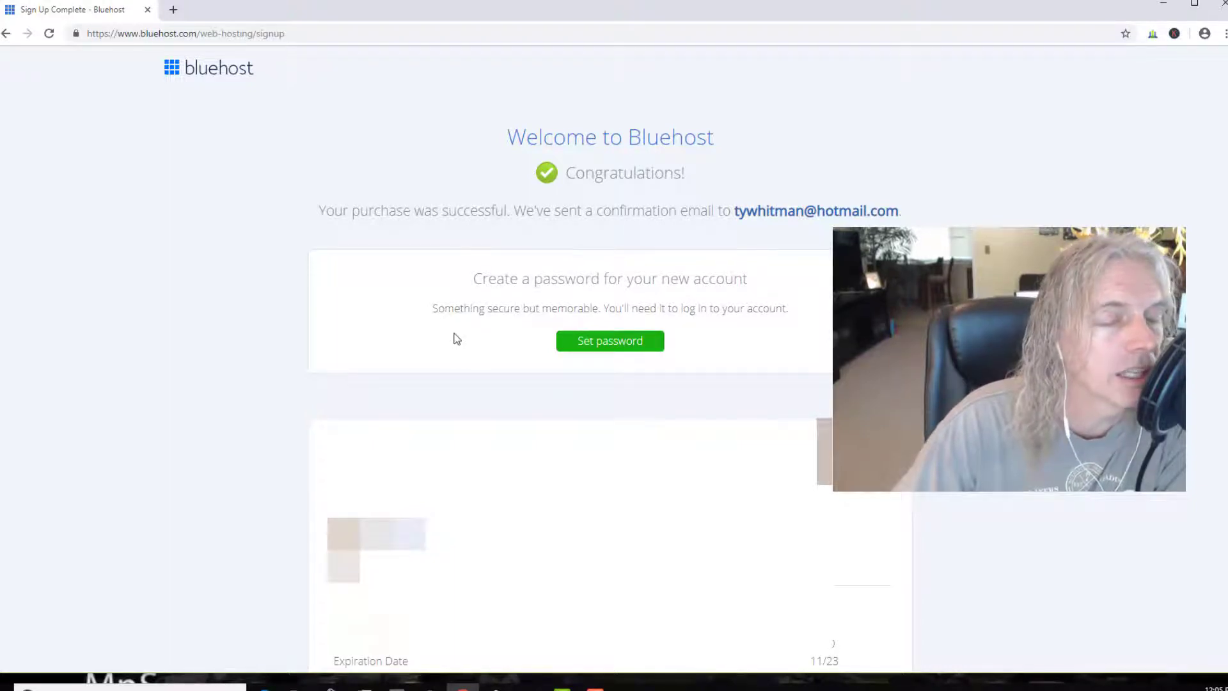
Set and confirm a password for the reelfancygoods.com account, accept the terms, and create it
{"action": "left_click", "coordinate": [621, 349]}
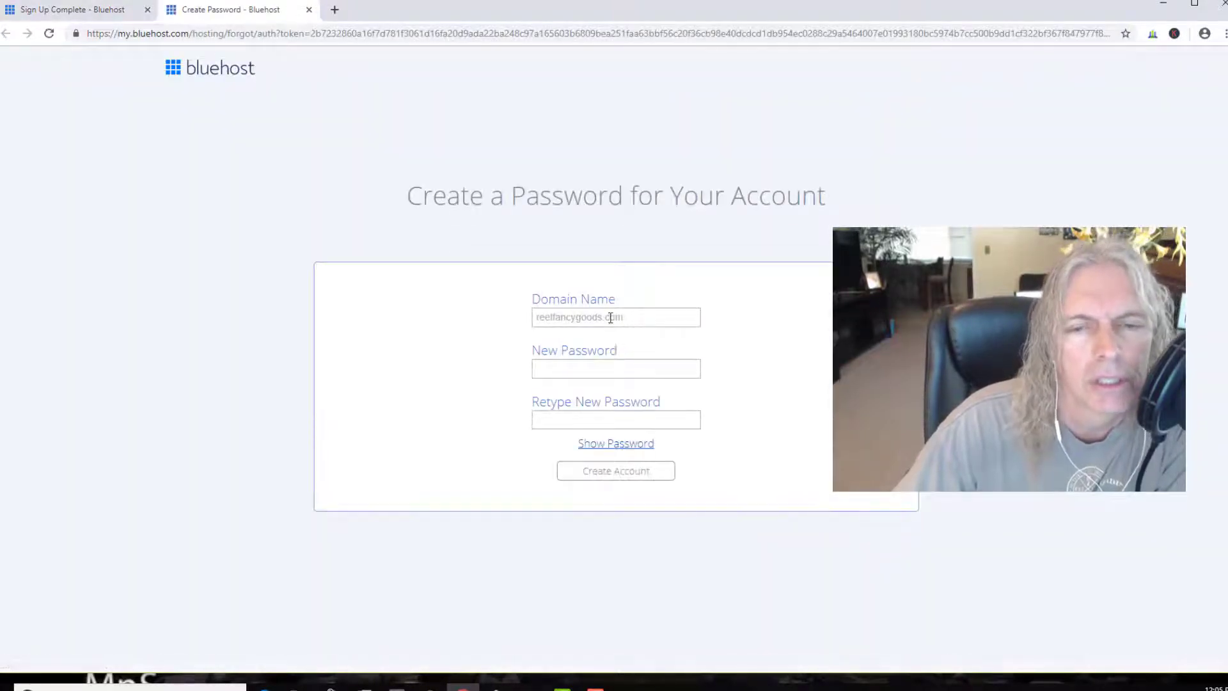
{"action": "left_click", "coordinate": [611, 318]}
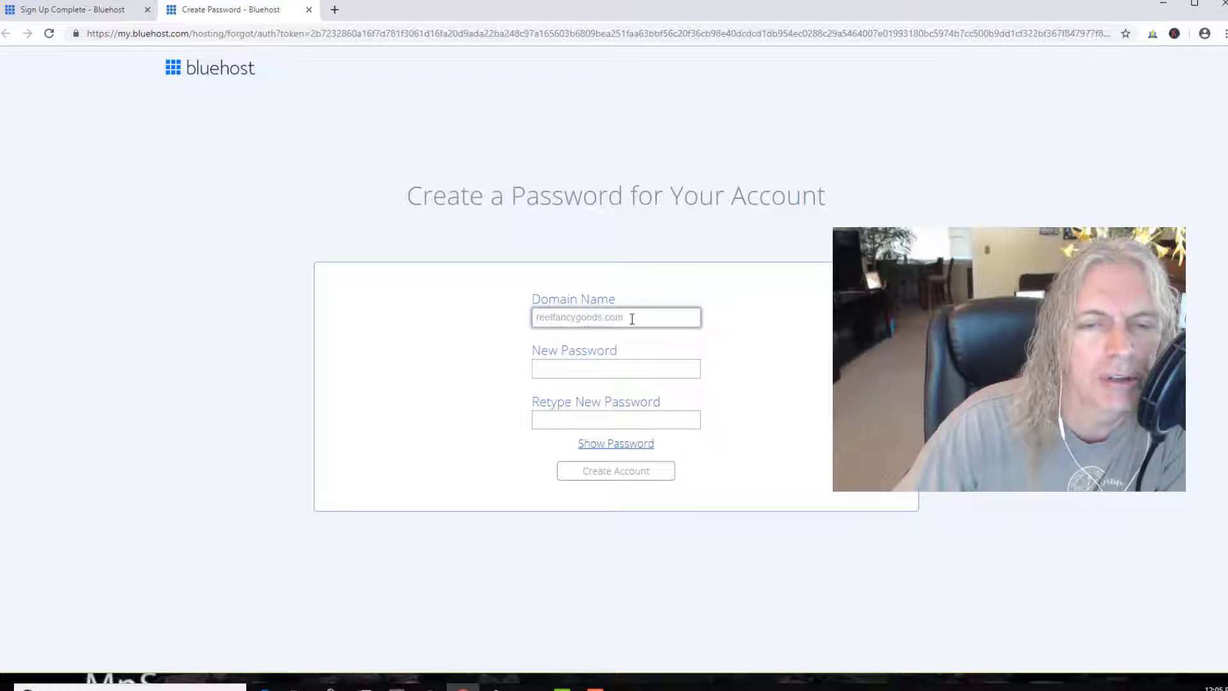
{"action": "left_click", "coordinate": [560, 369]}
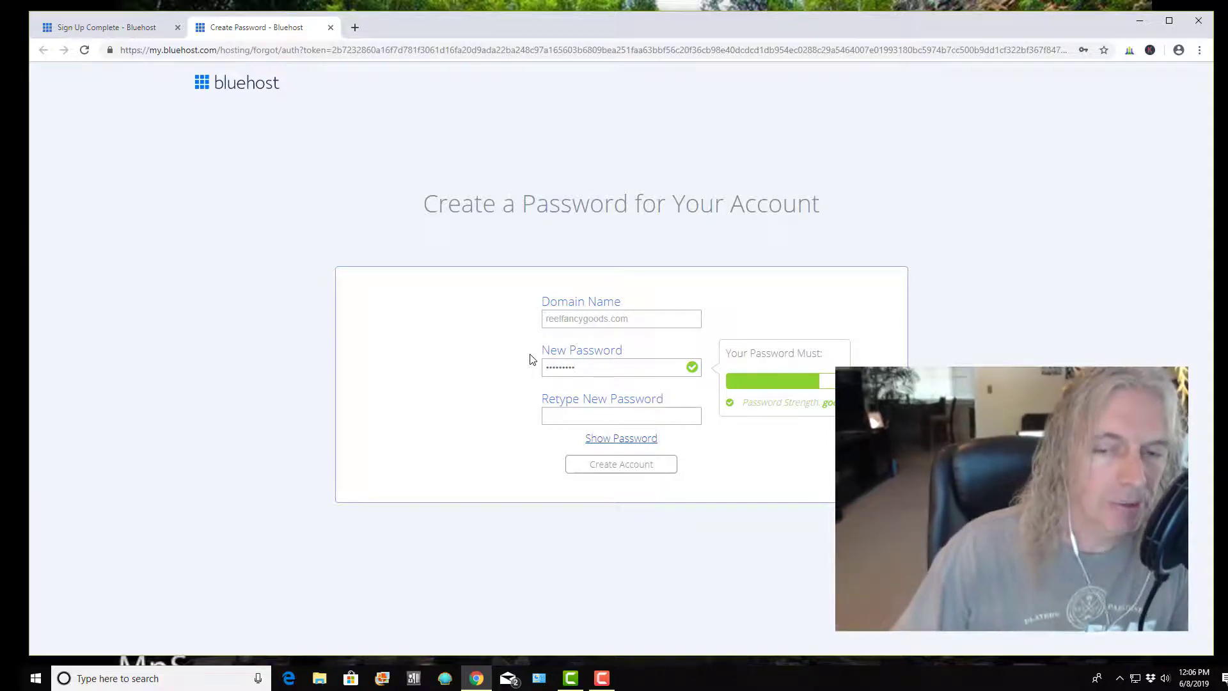
{"action": "left_click", "coordinate": [579, 416]}
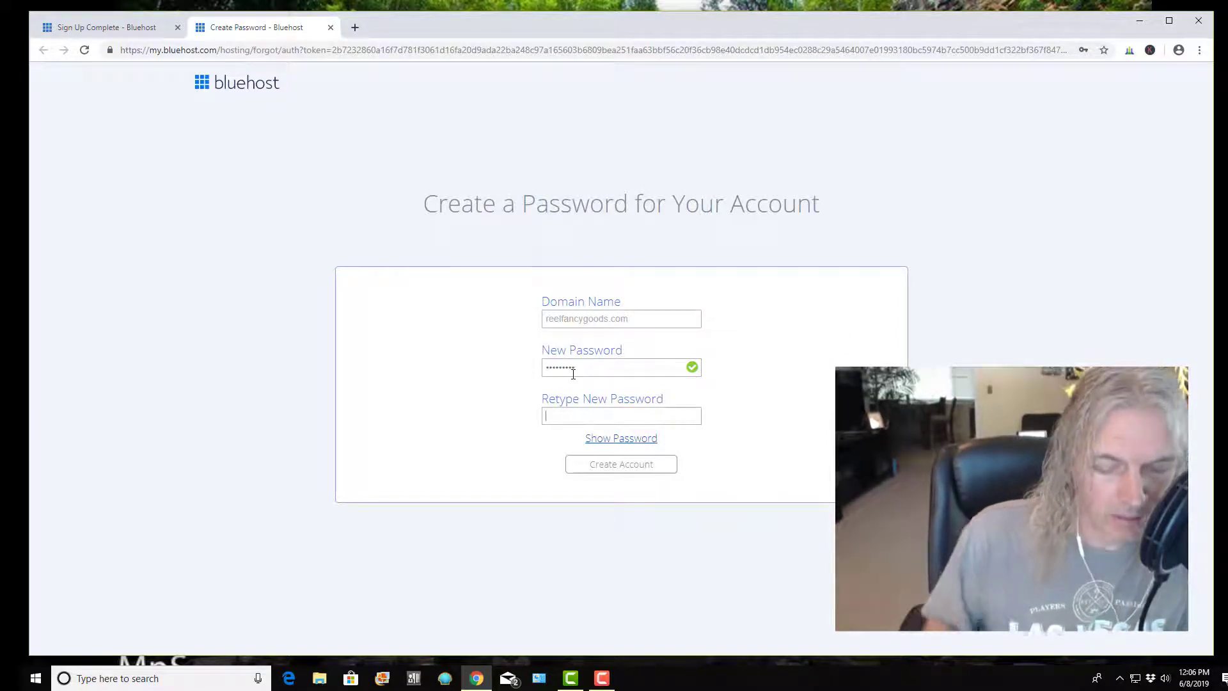
{"action": "type", "text": "•"}
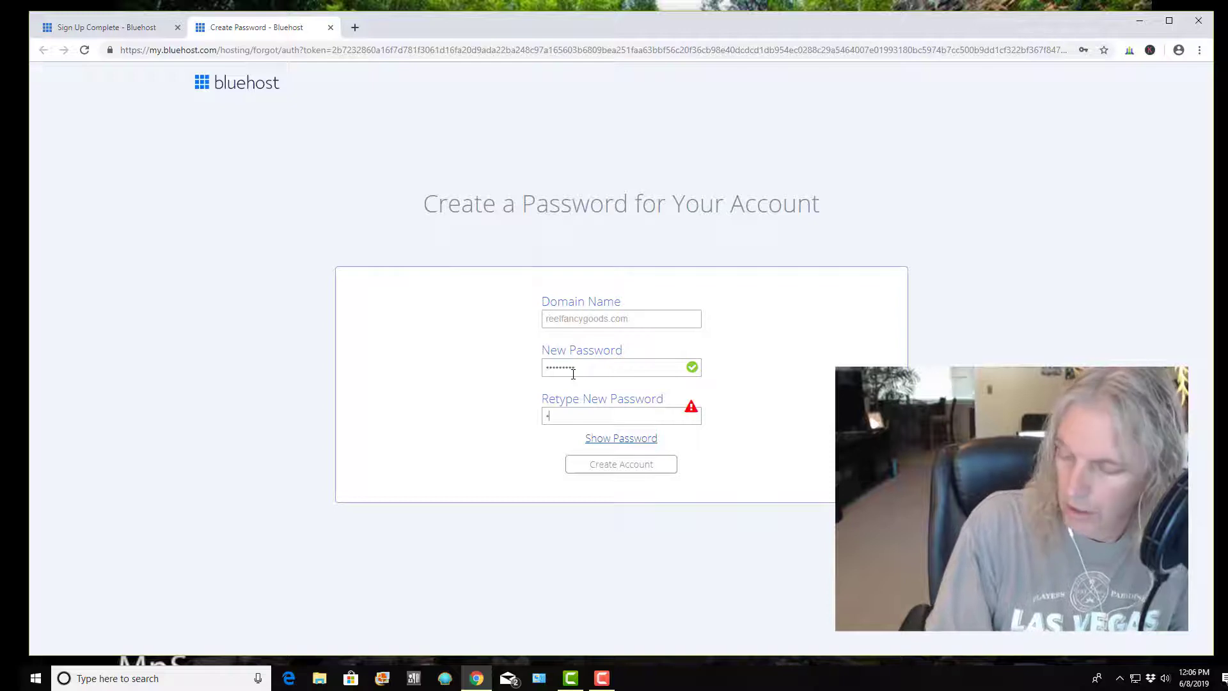
{"action": "type", "text": "•"}
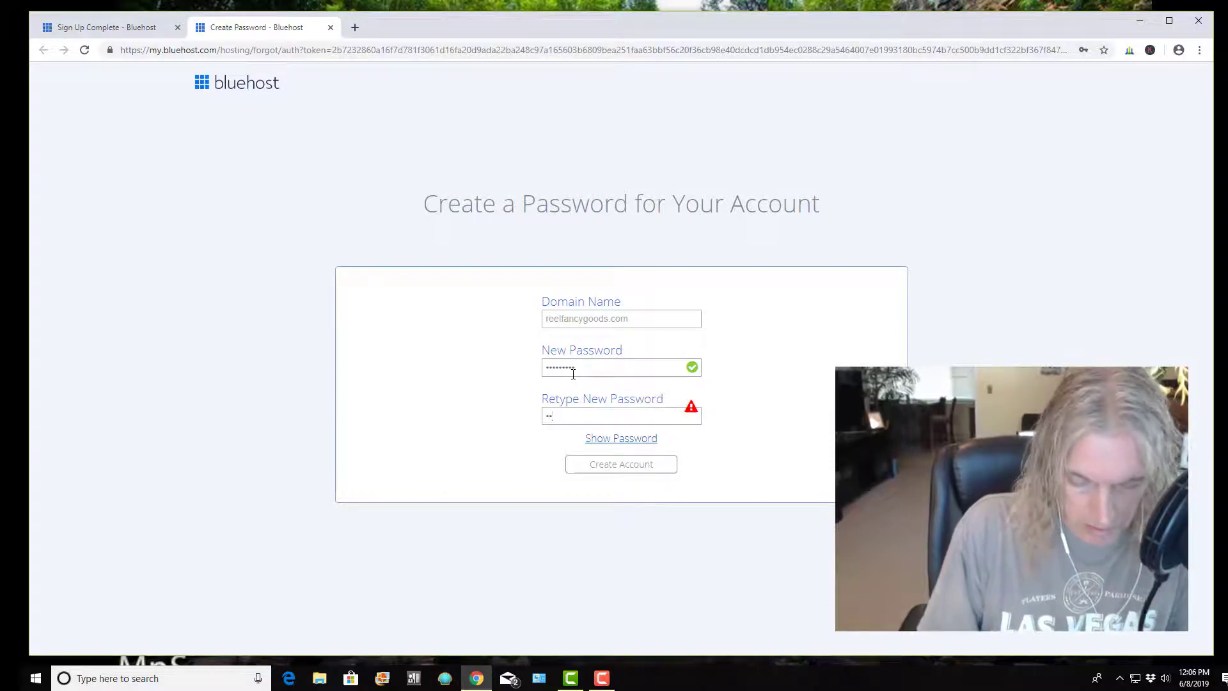
{"action": "type", "text": "•••"}
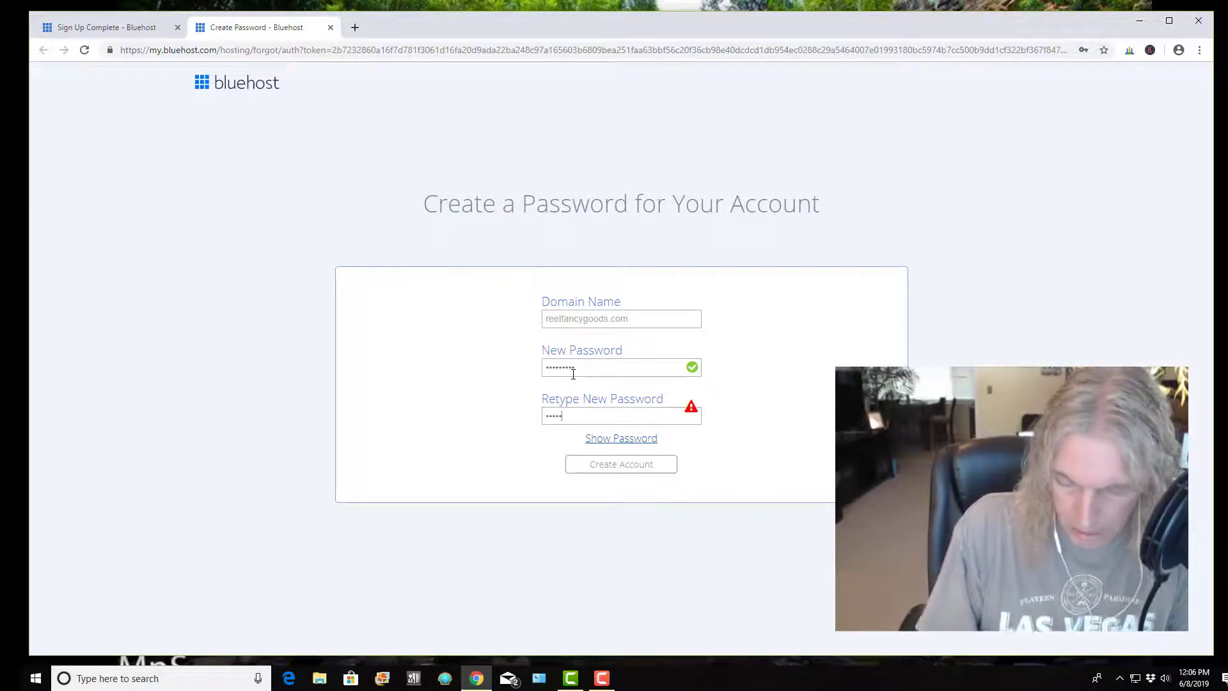
{"action": "type", "text": "••"}
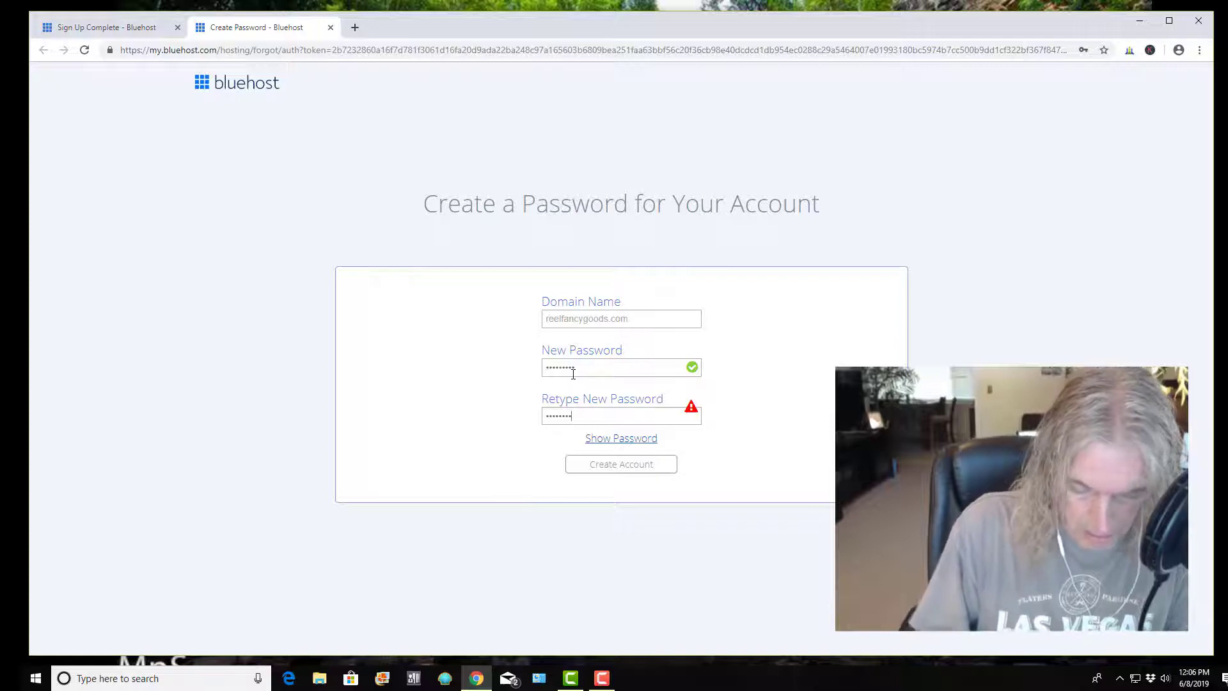
{"action": "type", "text": "•"}
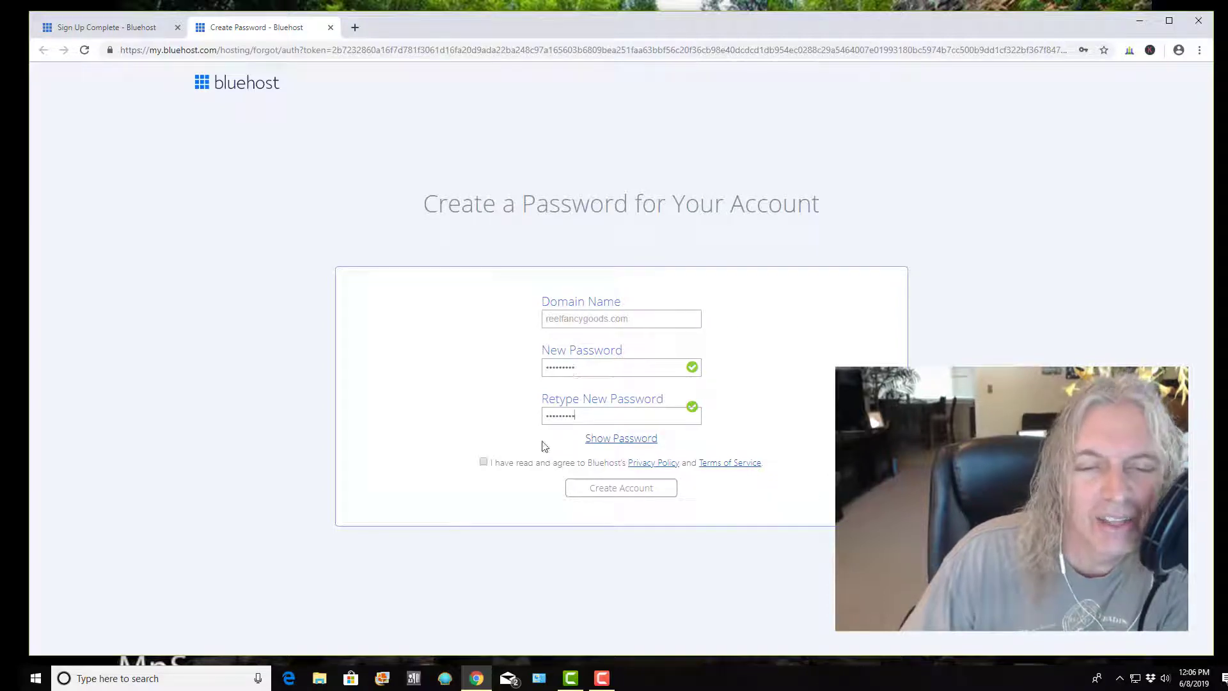
{"action": "left_click", "coordinate": [483, 462]}
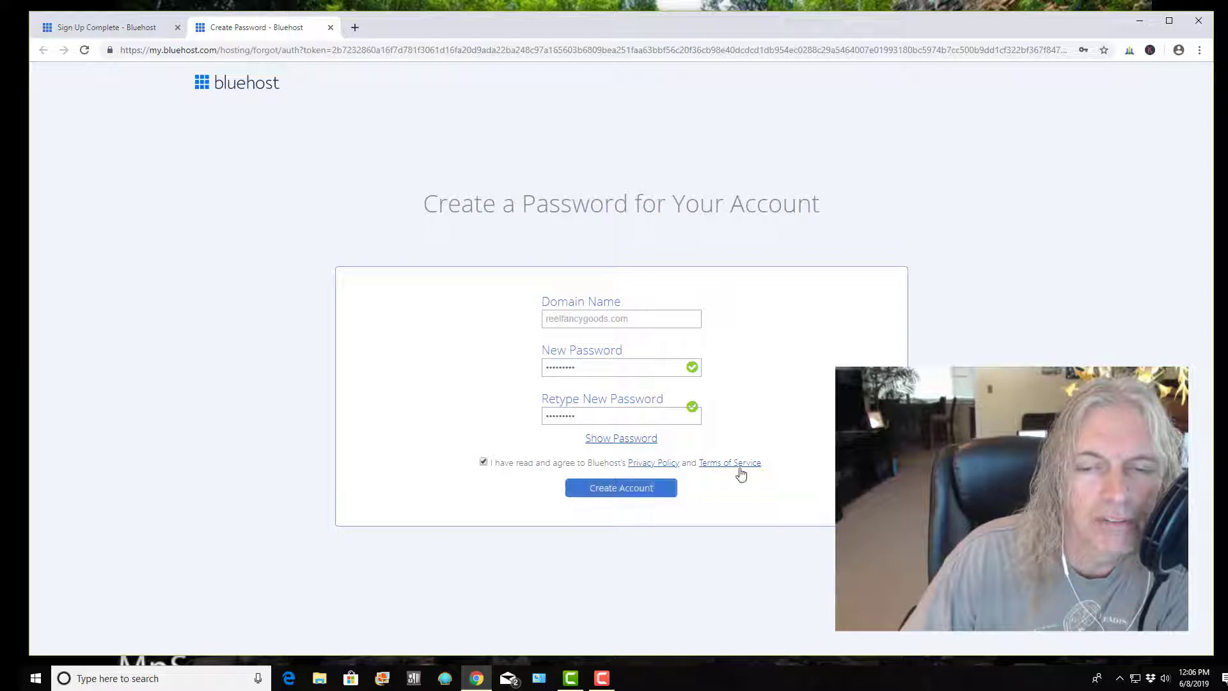
{"action": "left_click", "coordinate": [634, 494]}
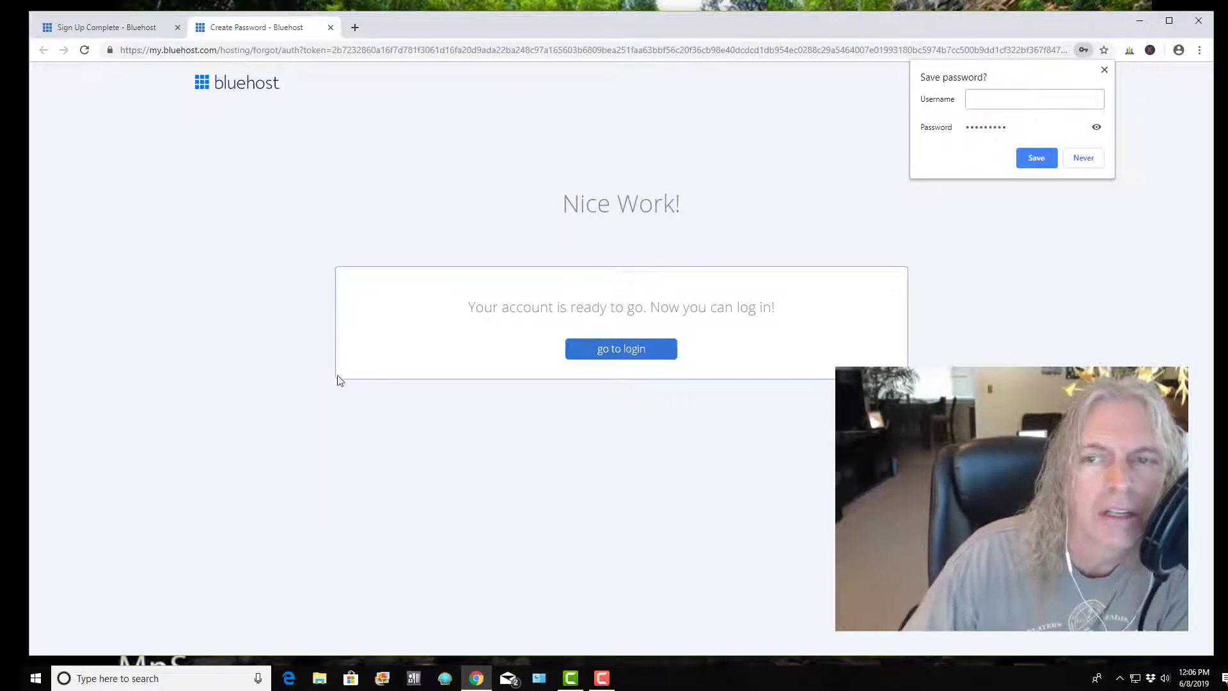
Decline Chrome's password saving and log in to the new Bluehost account with its password
{"action": "left_click", "coordinate": [1084, 158]}
{"action": "left_click", "coordinate": [637, 353]}
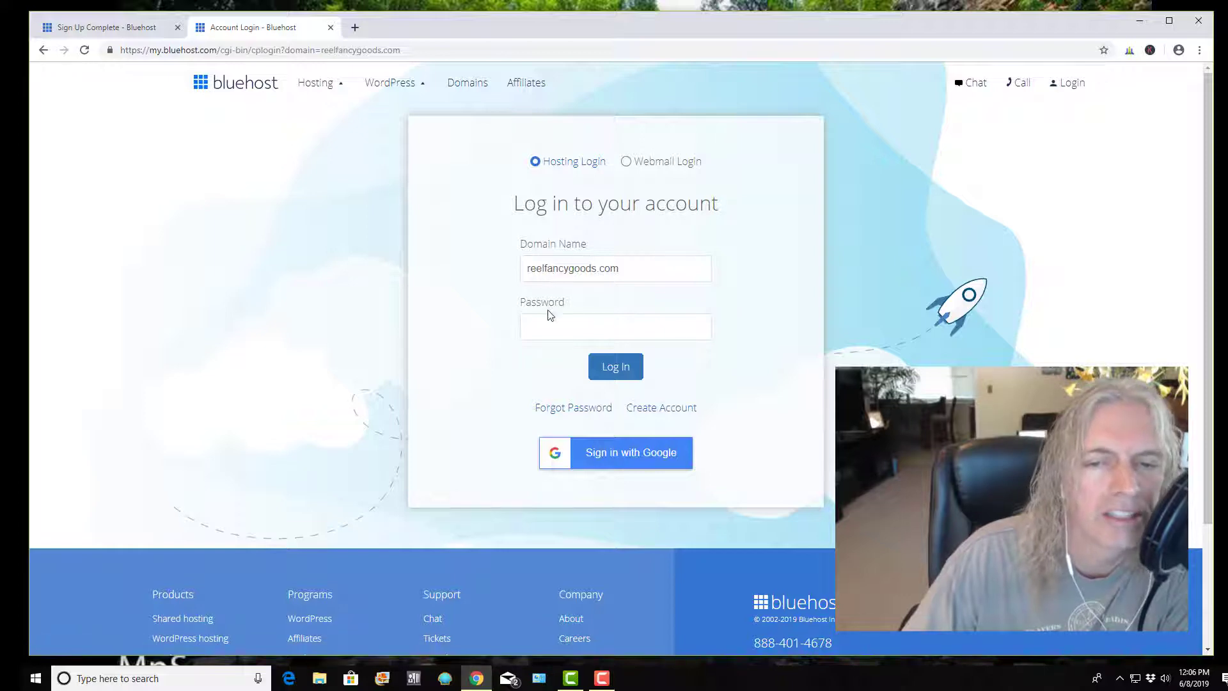
{"action": "left_click", "coordinate": [550, 329]}
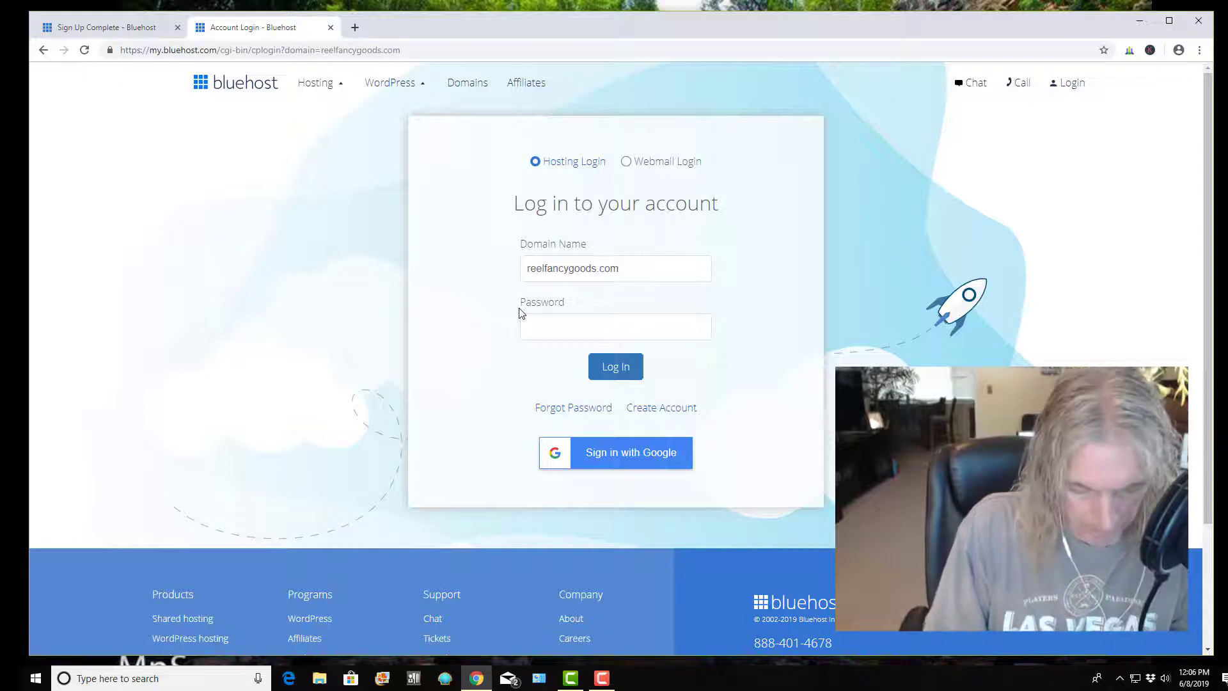
{"action": "type", "text": "•"}
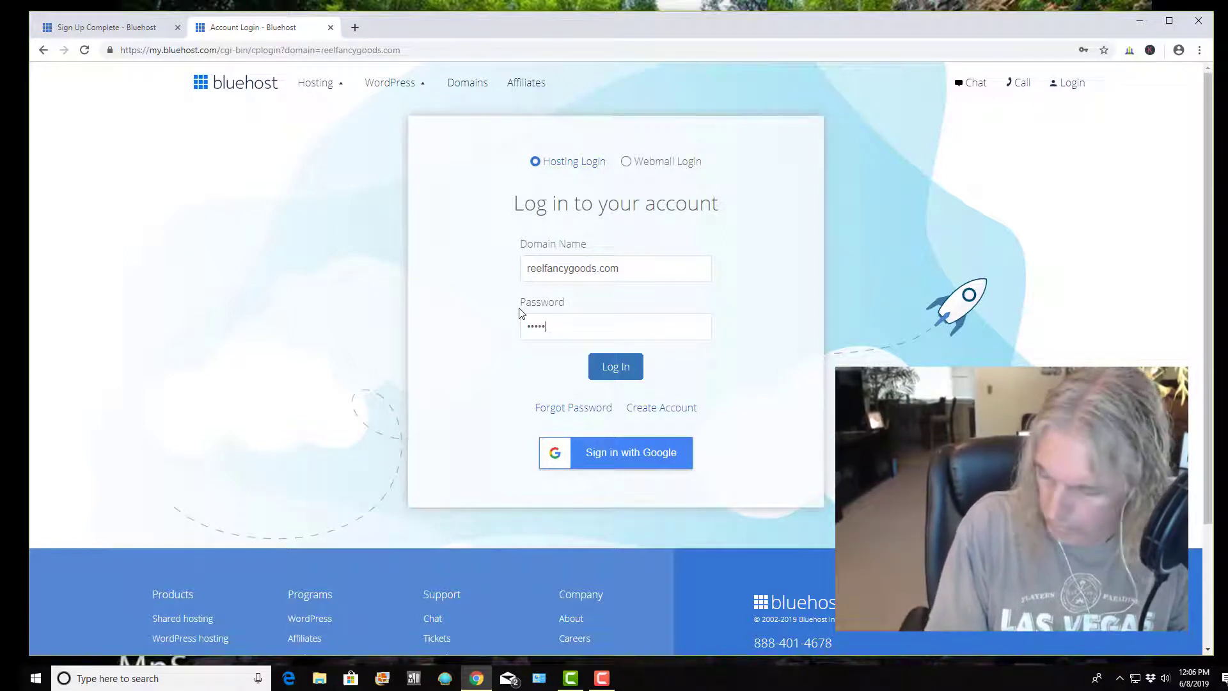
{"action": "type", "text": "•"}
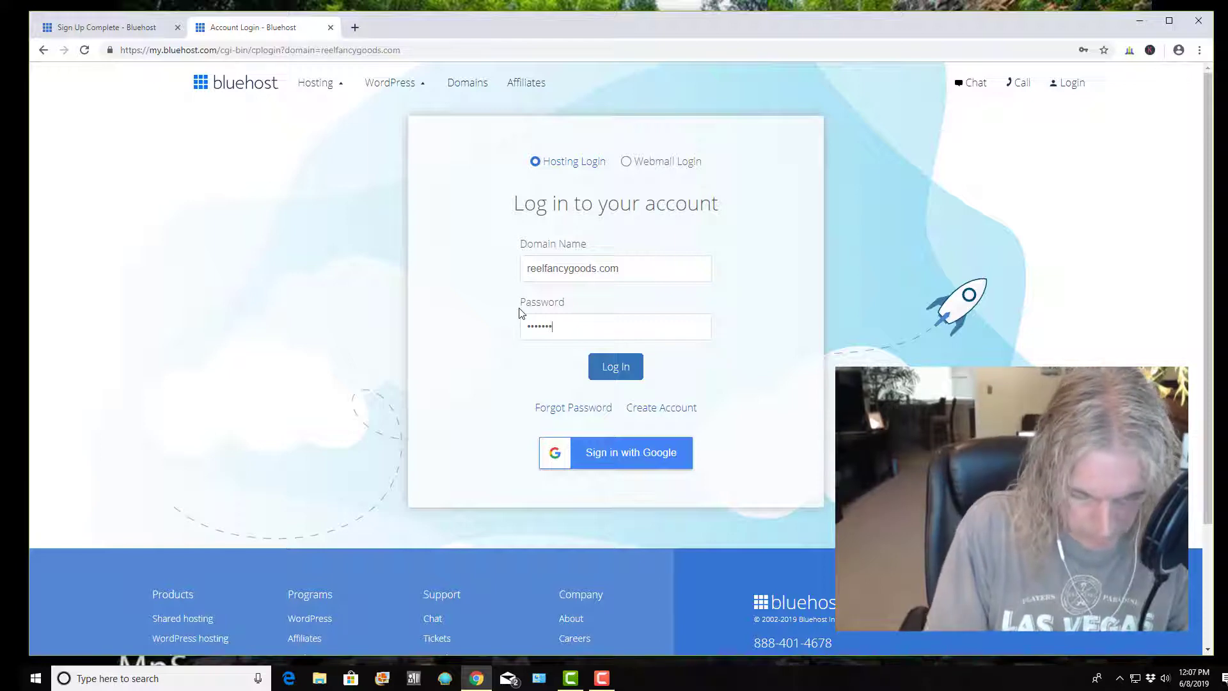
{"action": "type", "text": "•"}
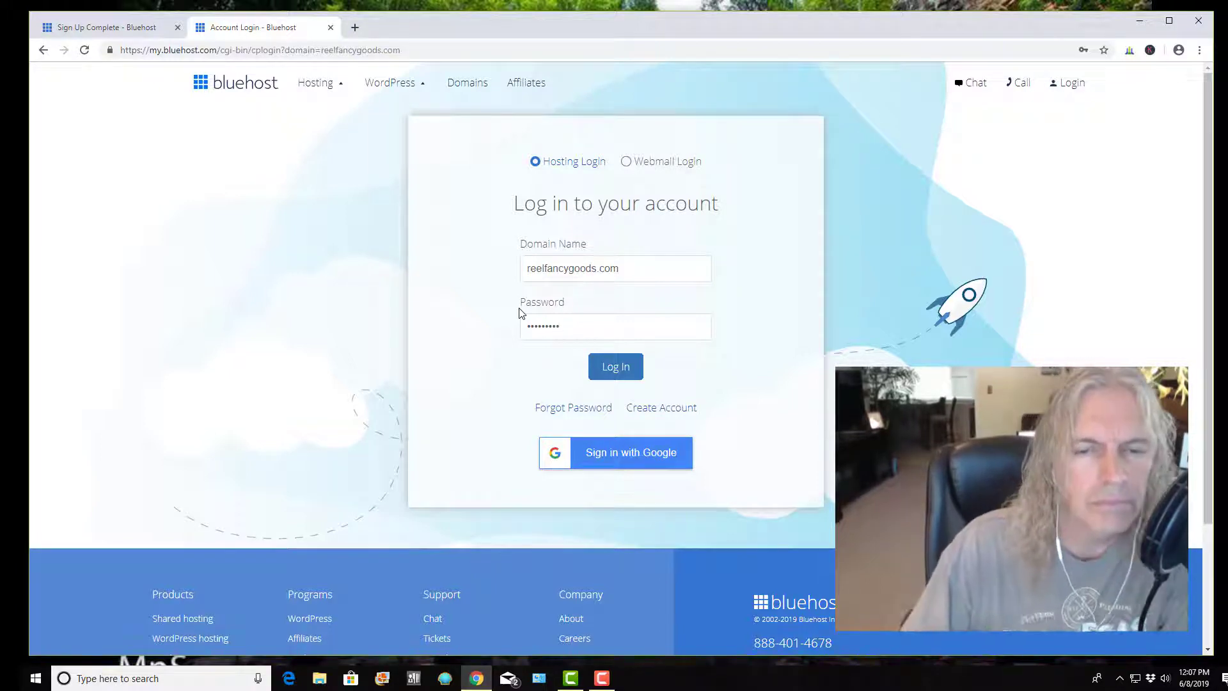
{"action": "left_click", "coordinate": [618, 368]}
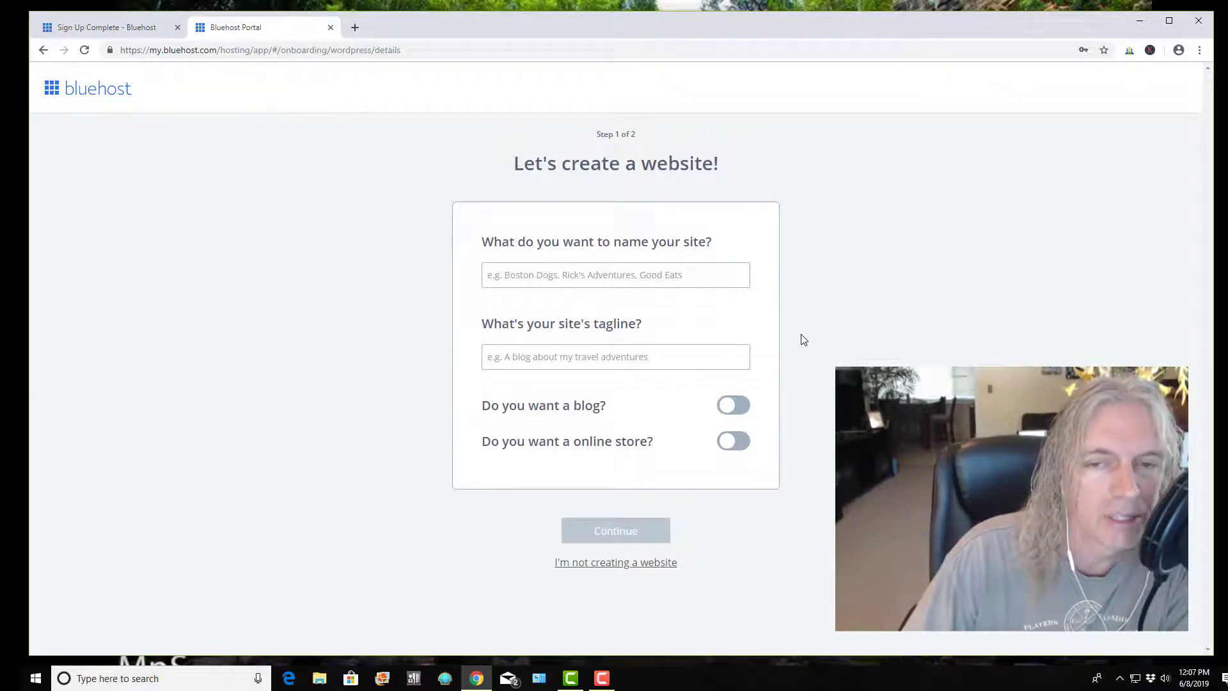
Enter 'fancy fishing goods' as the site name and 'best reels west of the mississippi' as the tagline
{"action": "left_click", "coordinate": [709, 275]}
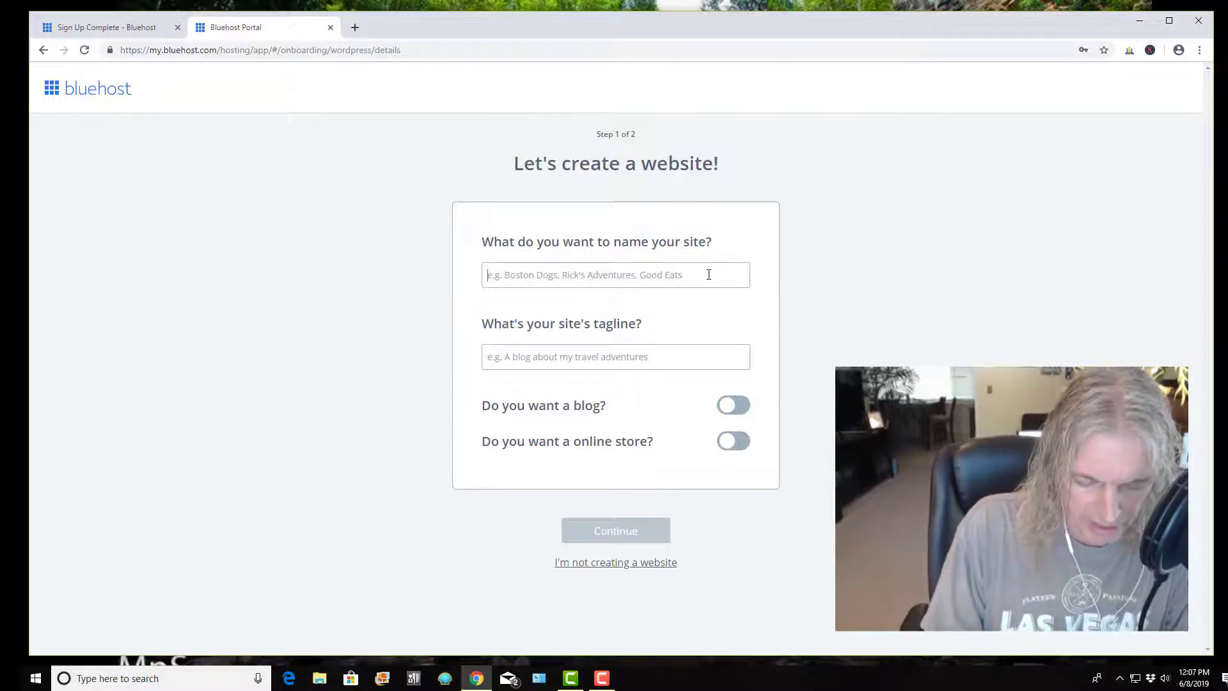
{"action": "type", "text": "fancy "}
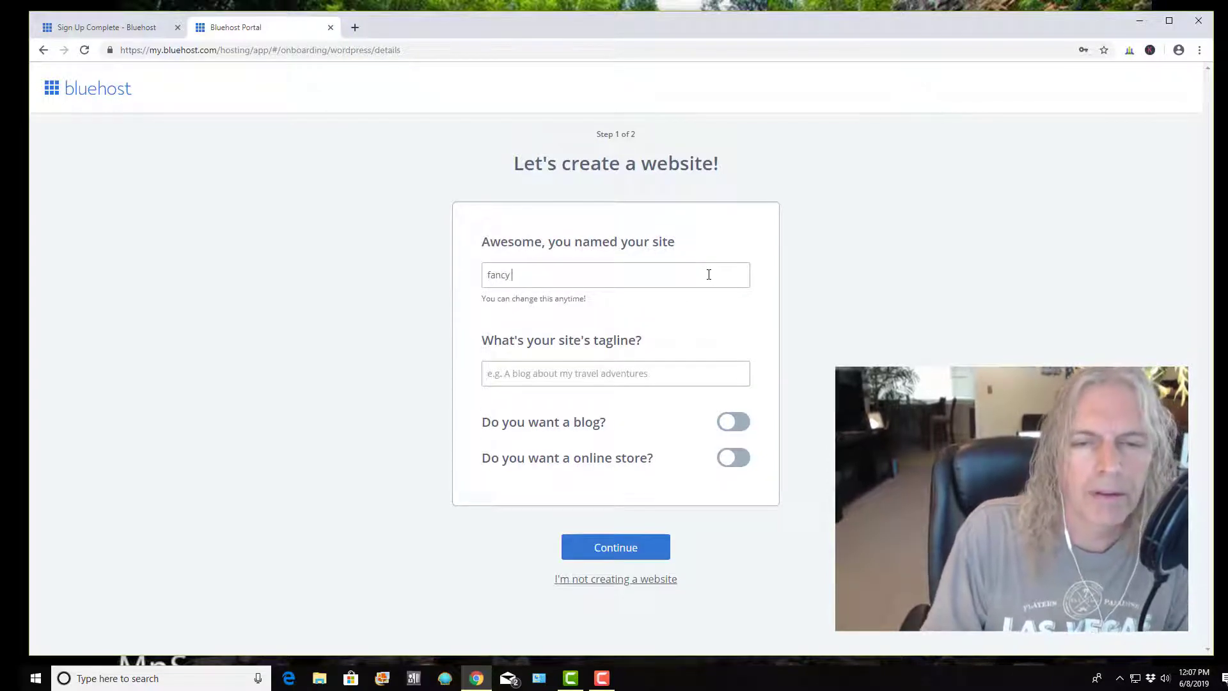
{"action": "type", "text": "fishing goo"}
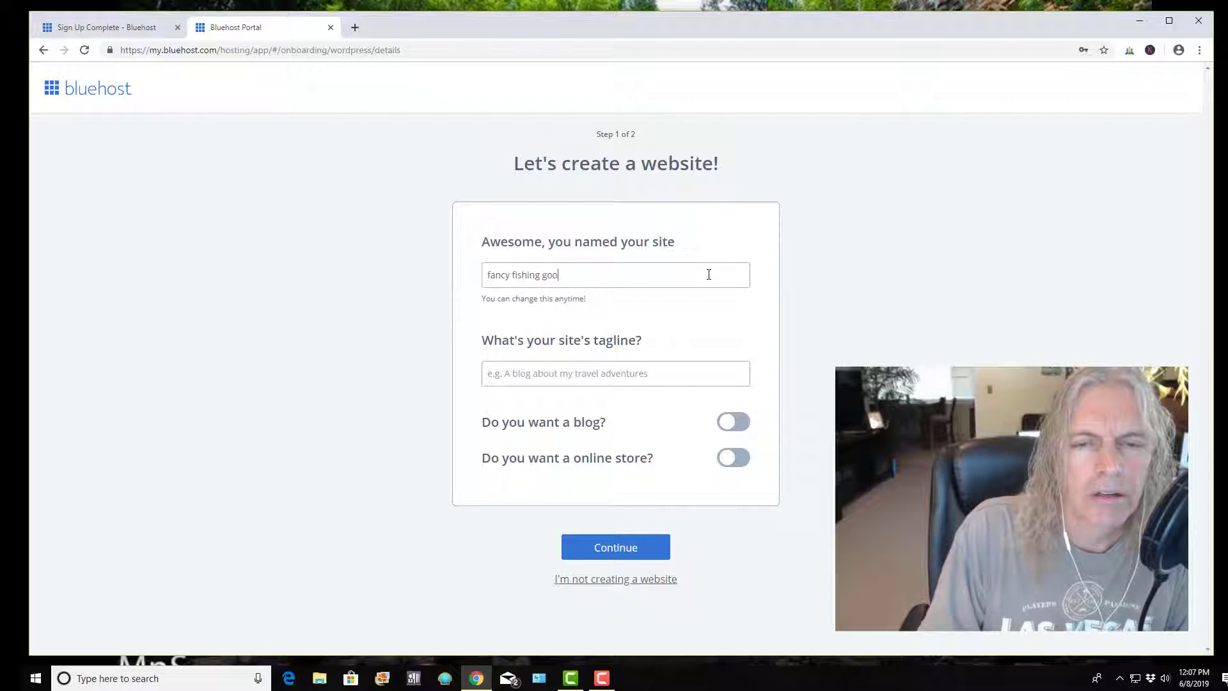
{"action": "type", "text": "ds"}
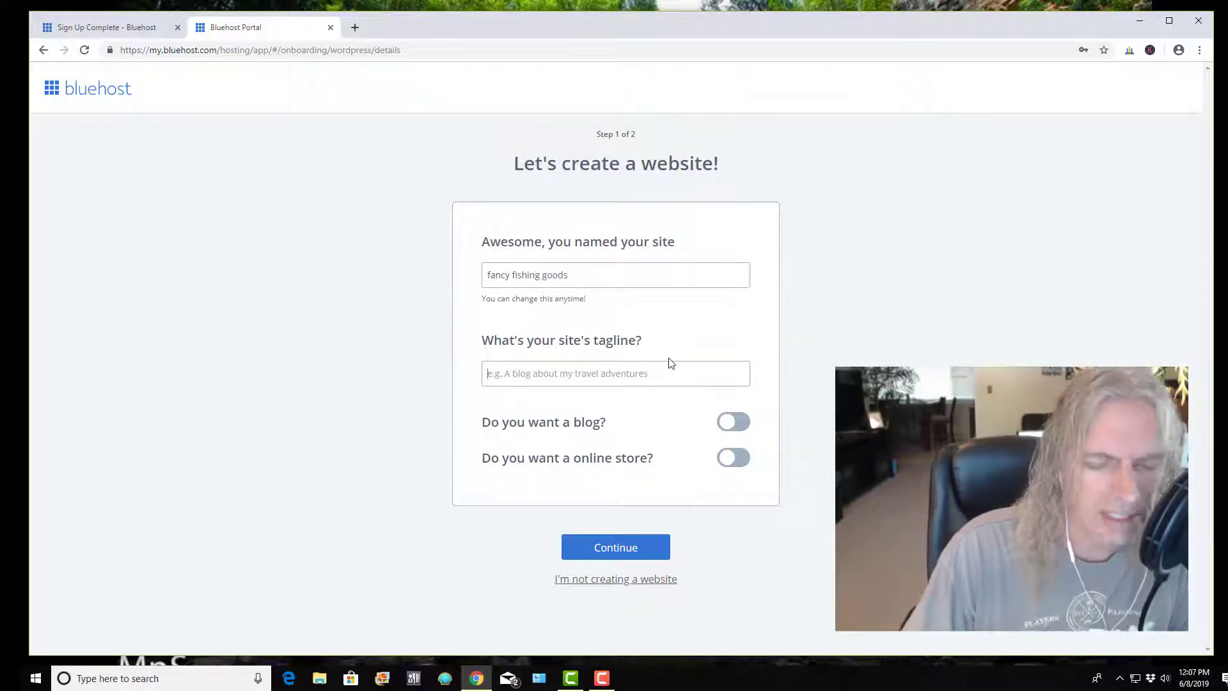
{"action": "type", "text": "best reels we"}
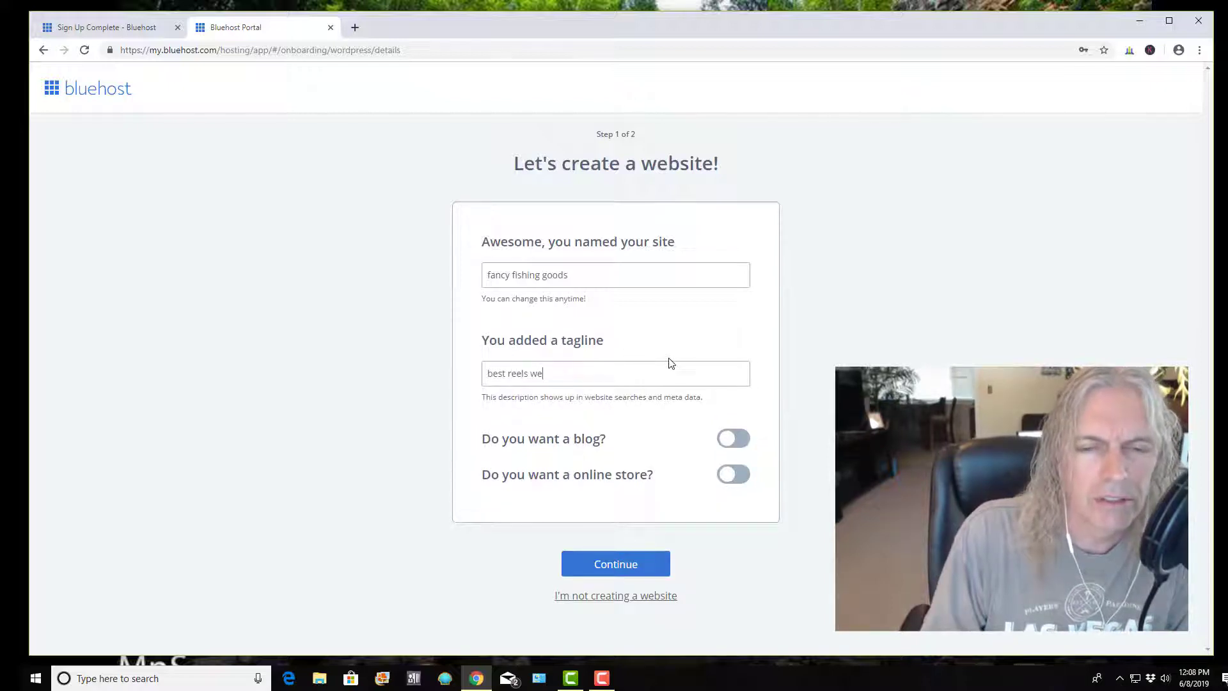
{"action": "type", "text": "st of the m"}
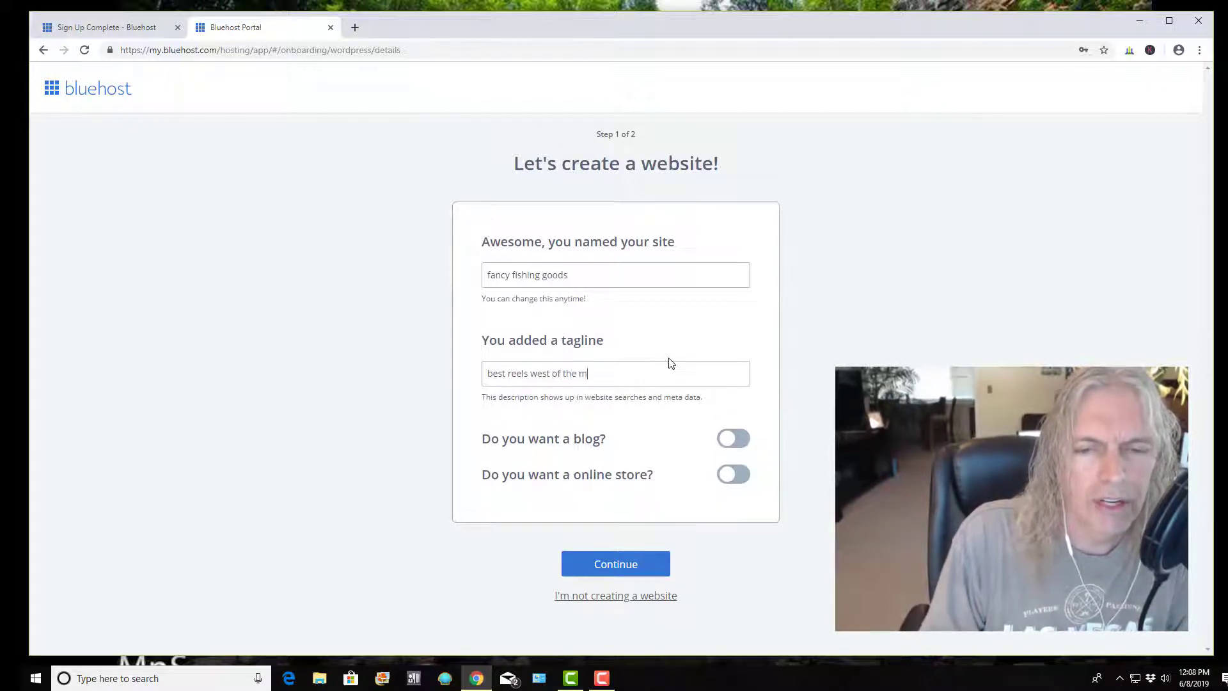
{"action": "type", "text": "issi"}
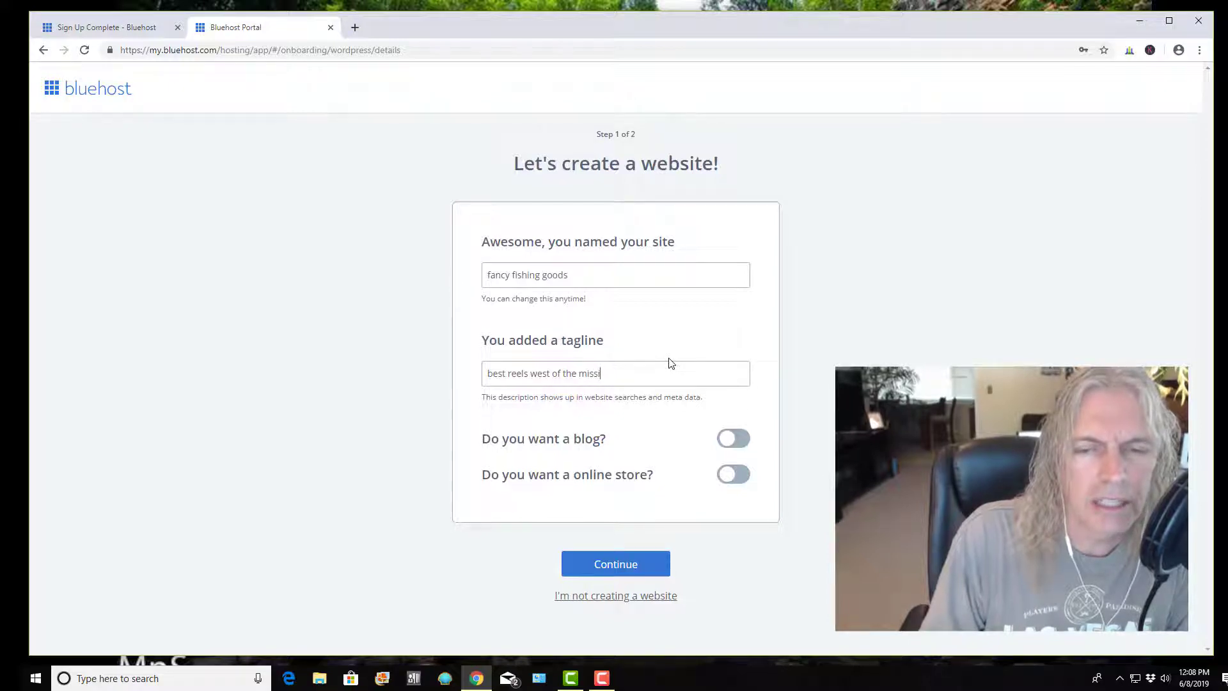
{"action": "type", "text": "ssippi"}
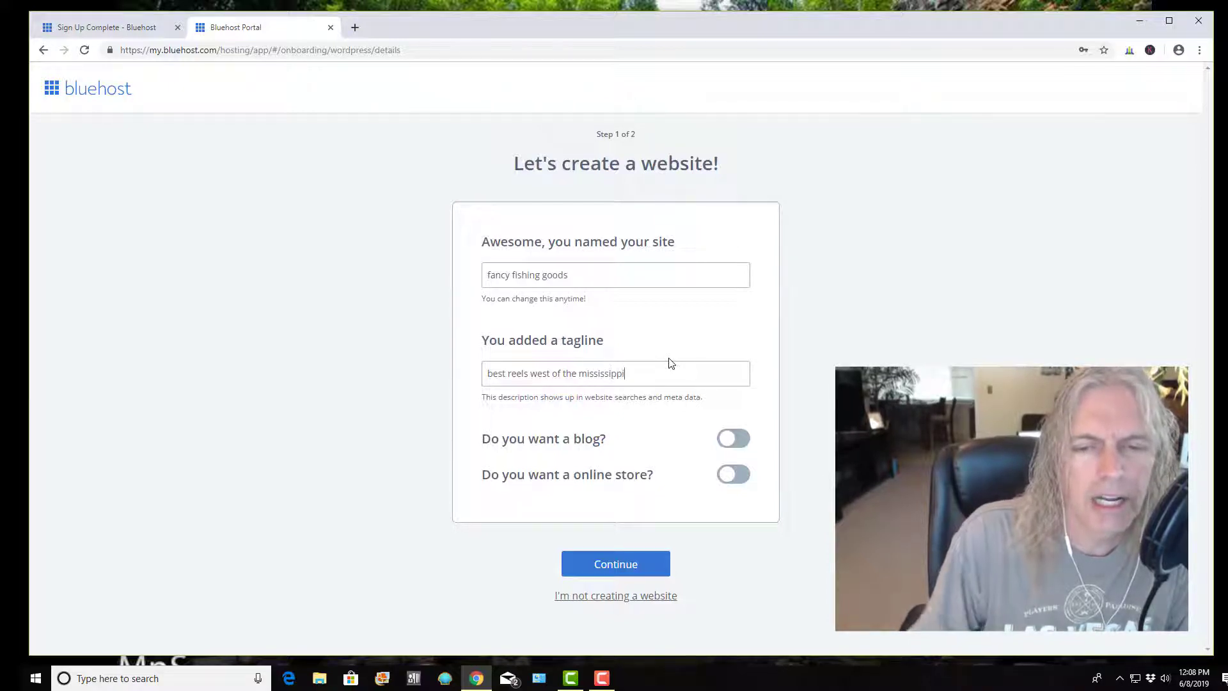
Turn on the blog and display its posts on My home page
{"action": "left_click", "coordinate": [731, 441]}
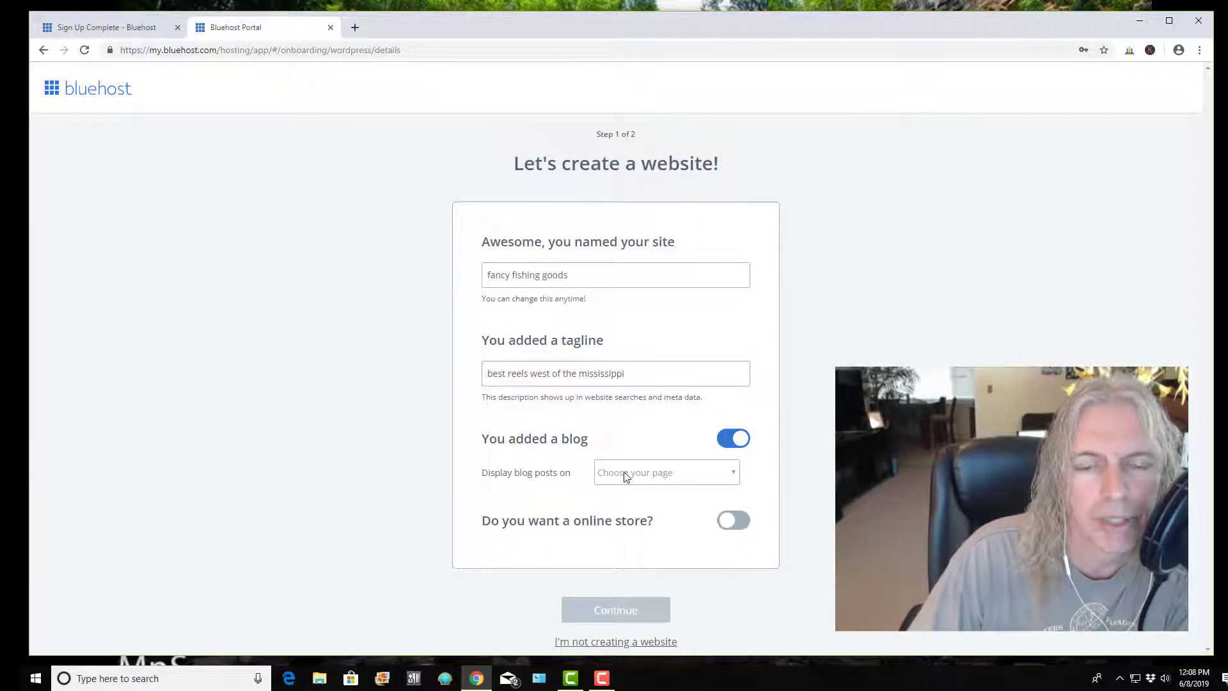
{"action": "left_click", "coordinate": [735, 476]}
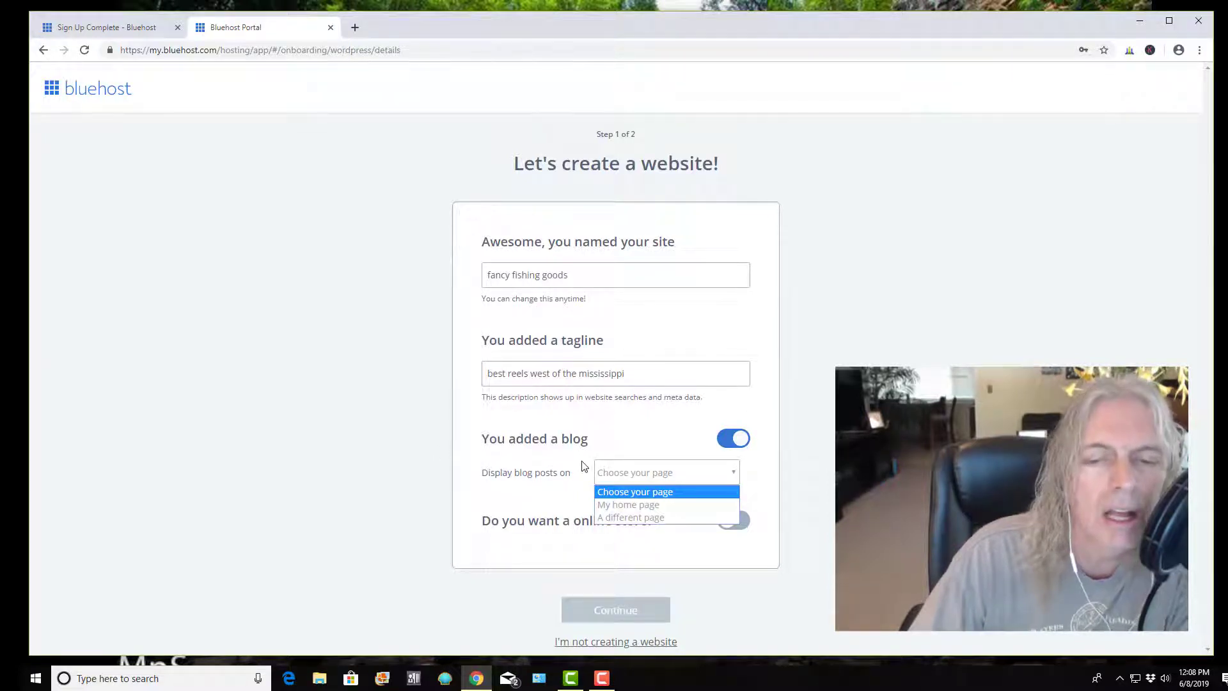
{"action": "left_click", "coordinate": [734, 447]}
{"action": "left_click", "coordinate": [734, 441]}
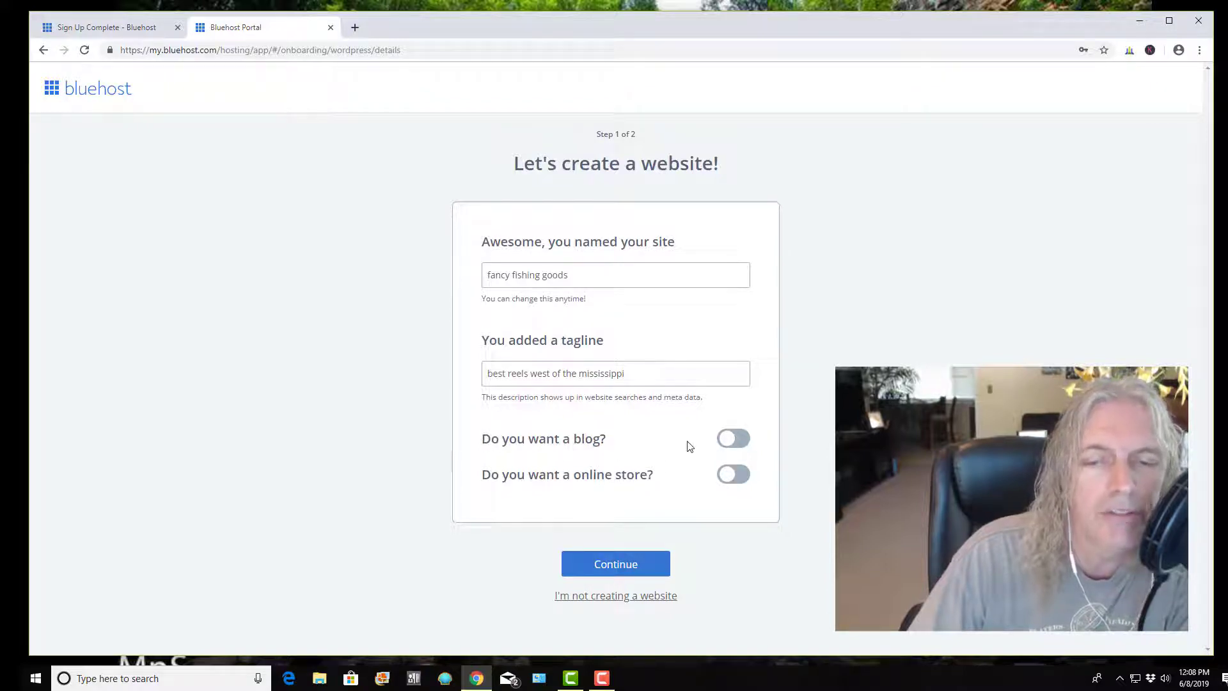
{"action": "left_click", "coordinate": [736, 442]}
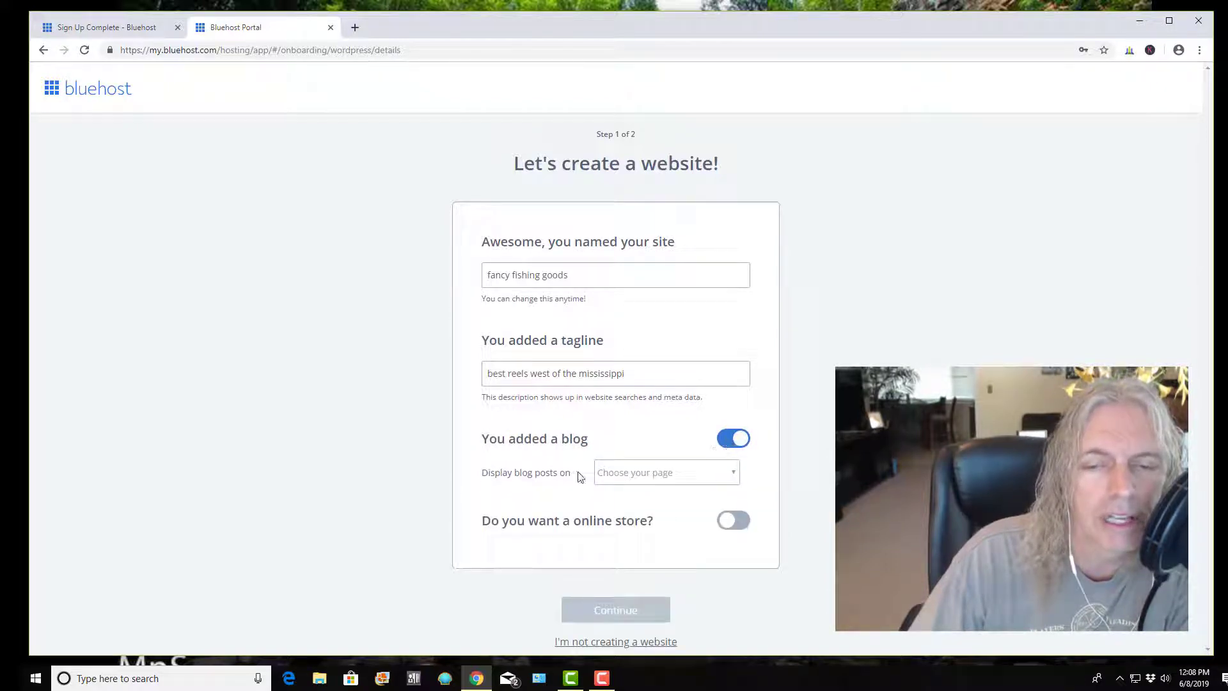
{"action": "left_click", "coordinate": [737, 477]}
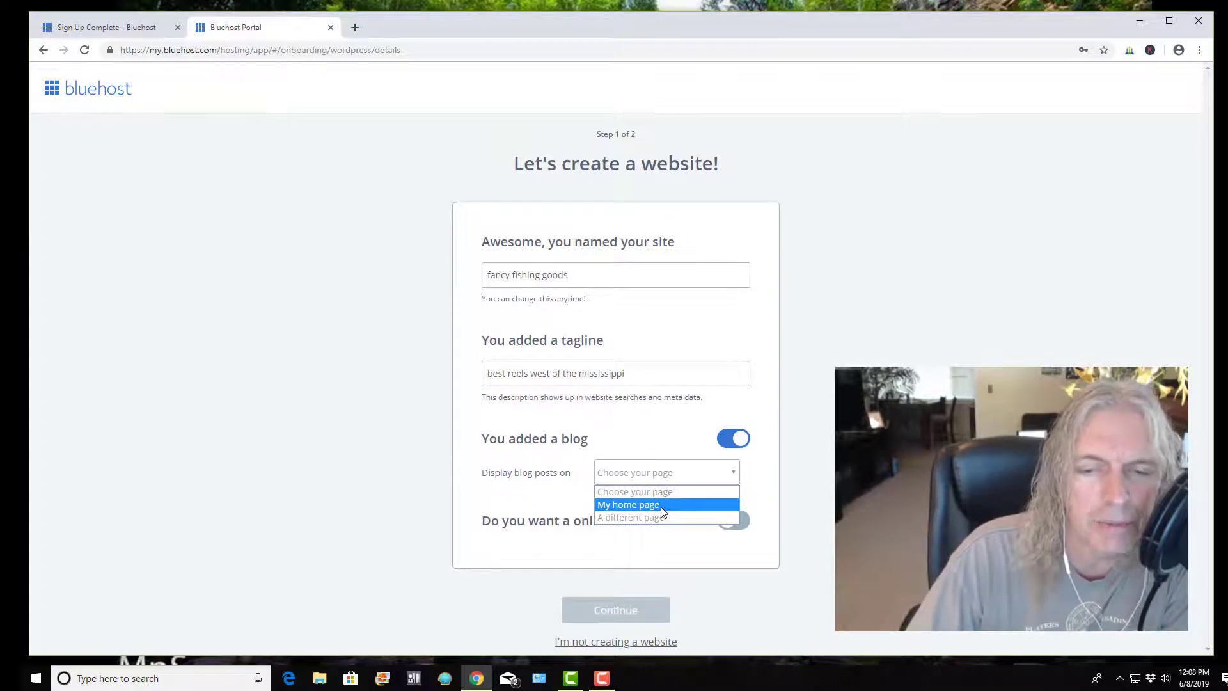
{"action": "left_click", "coordinate": [662, 505]}
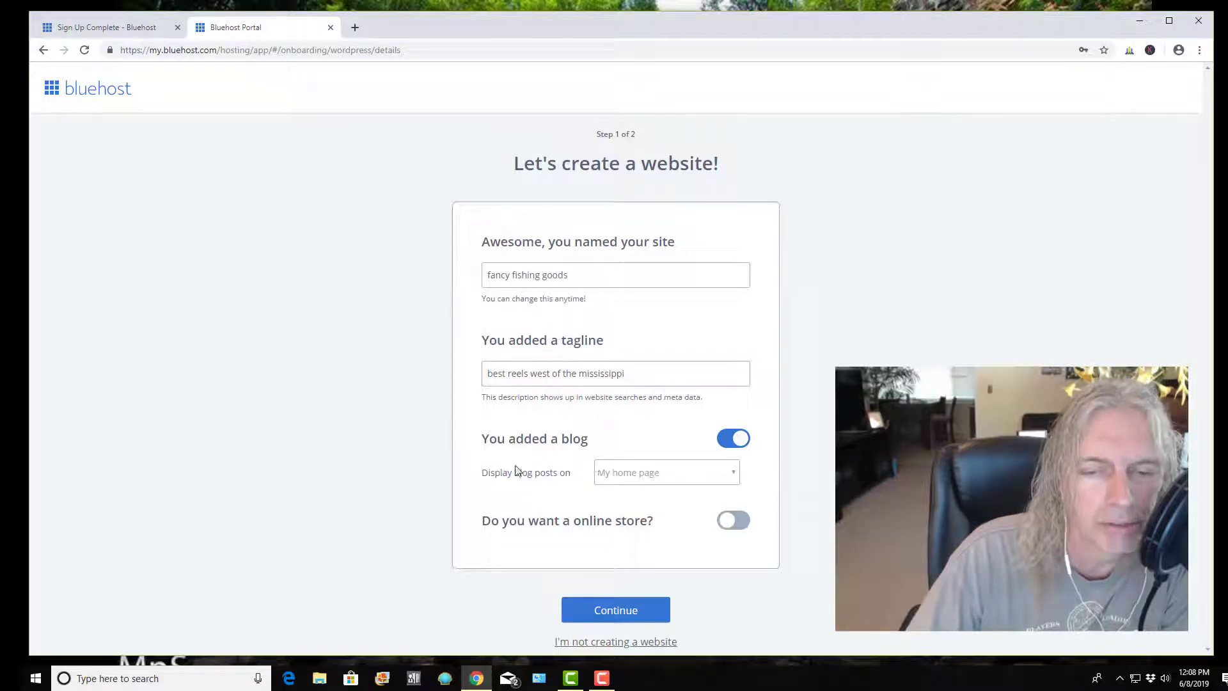
Leave the online store option off and continue to setup step 2
{"action": "left_click", "coordinate": [731, 523]}
{"action": "left_click", "coordinate": [742, 526]}
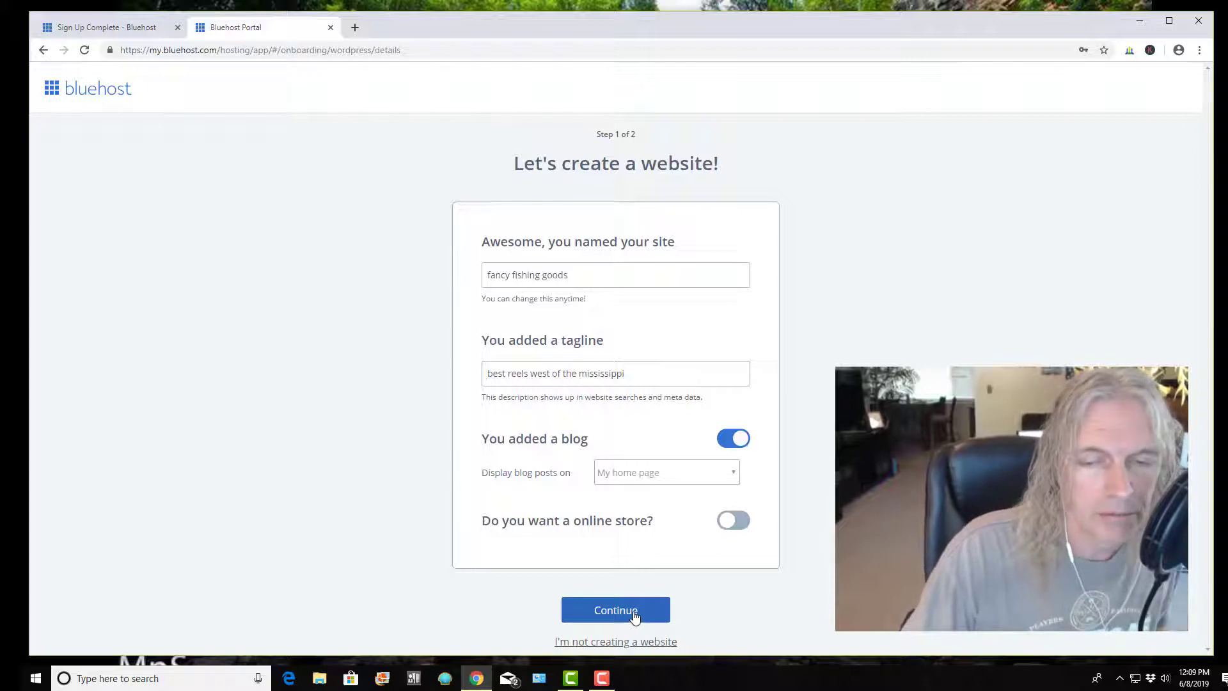
{"action": "left_click", "coordinate": [634, 615]}
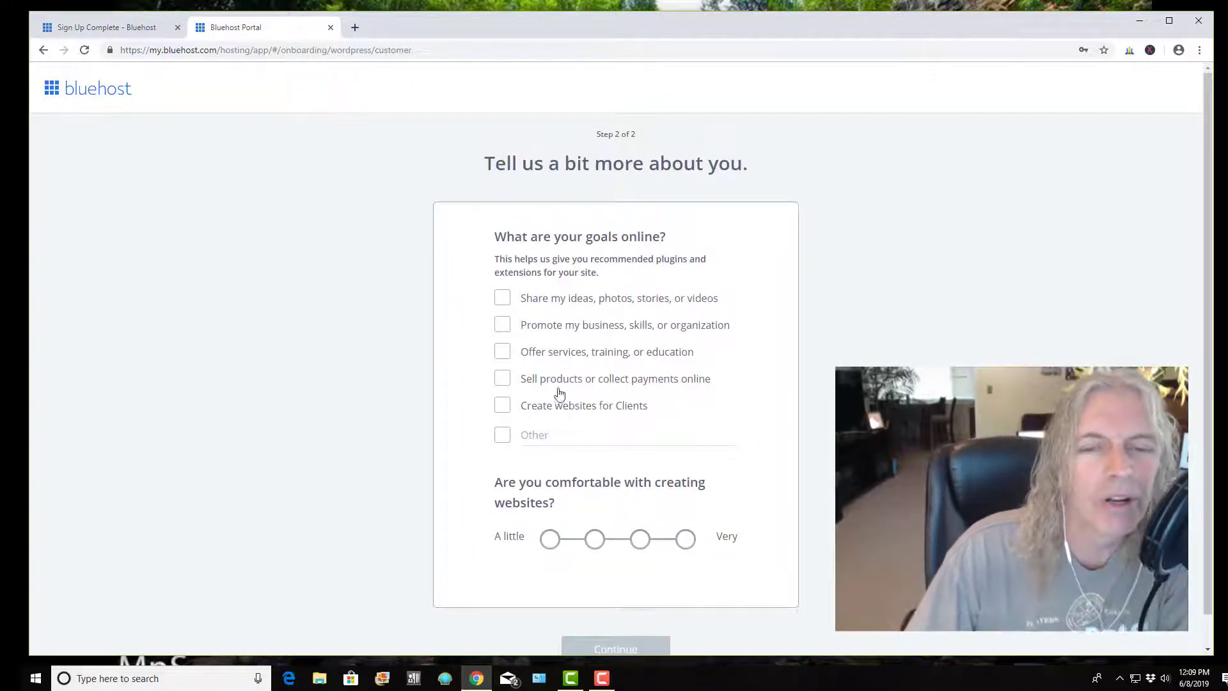
Check the share ideas, promote business and sell products goals, rate comfort as Very, and continue
{"action": "left_click", "coordinate": [505, 301]}
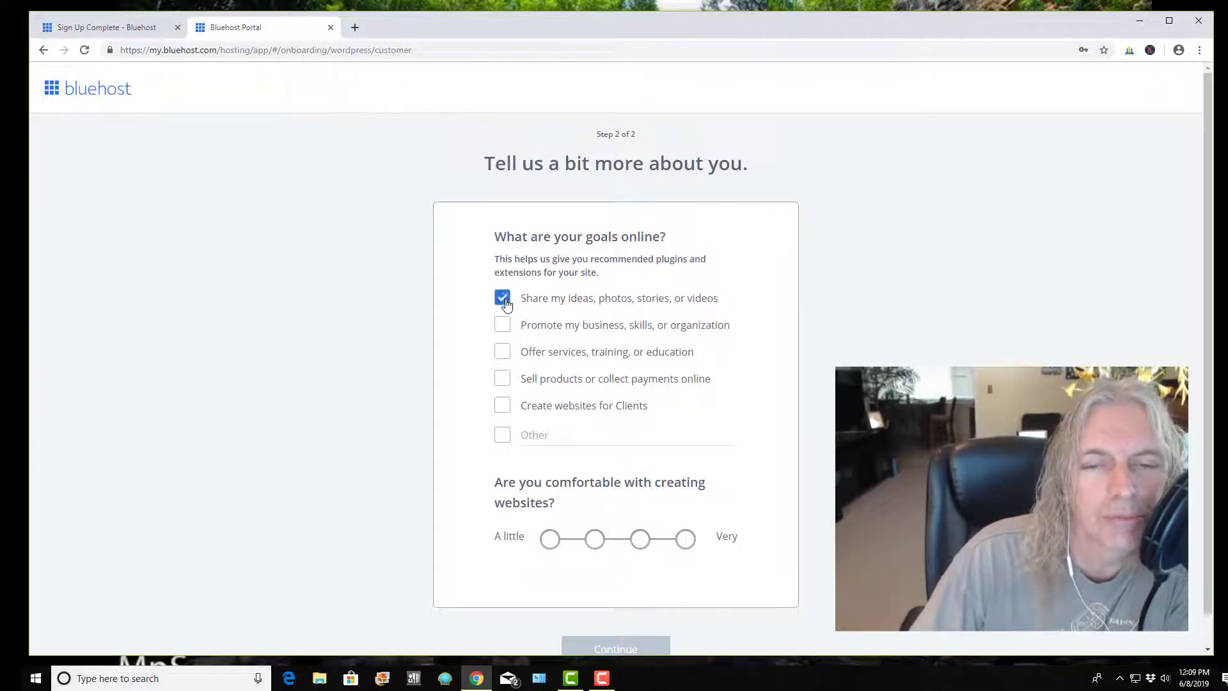
{"action": "left_click", "coordinate": [507, 327]}
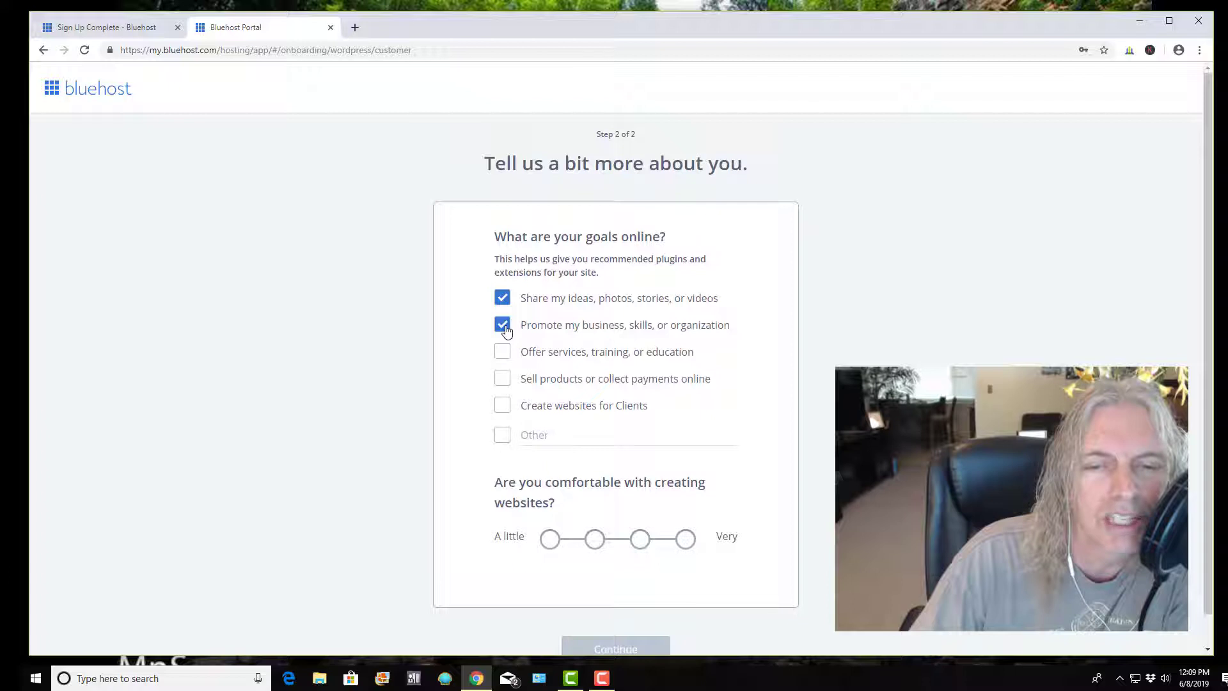
{"action": "left_click", "coordinate": [508, 384]}
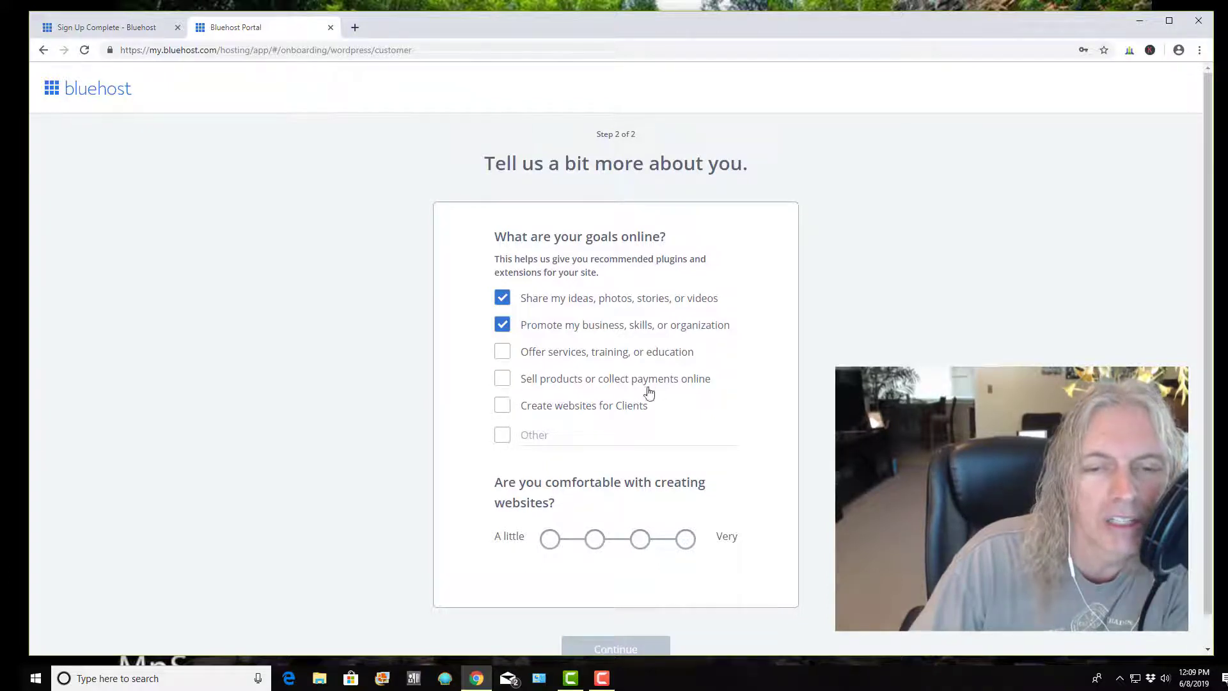
{"action": "left_click", "coordinate": [508, 384]}
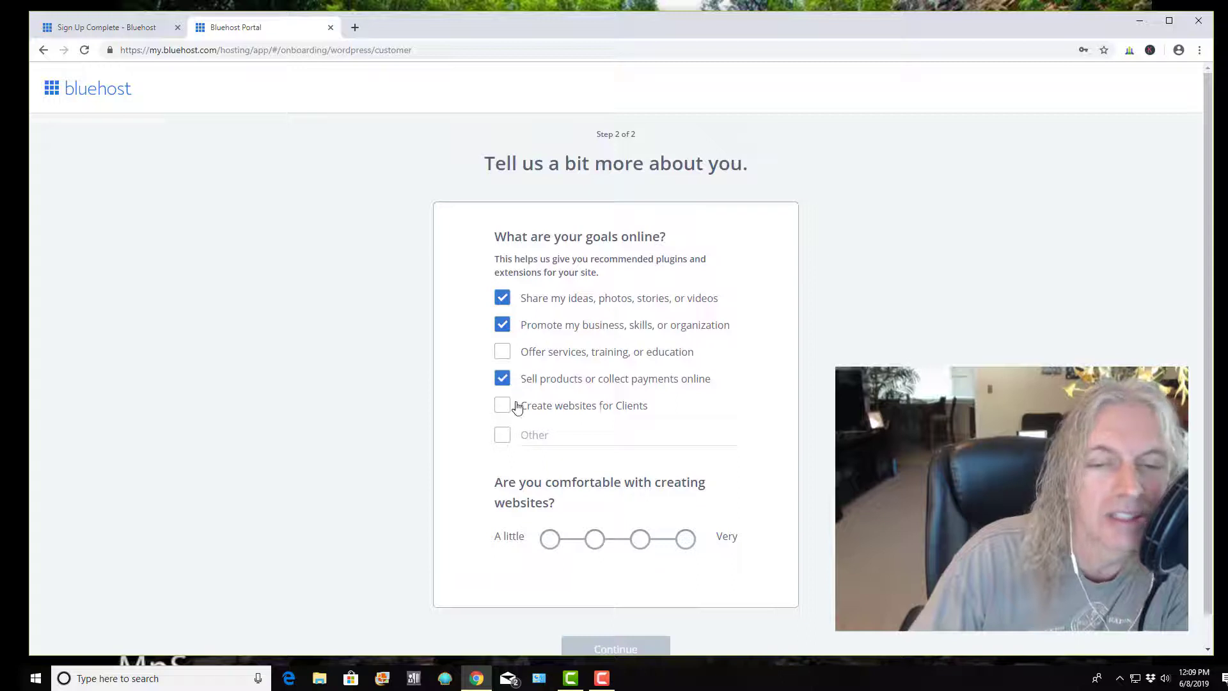
{"action": "left_click", "coordinate": [508, 406]}
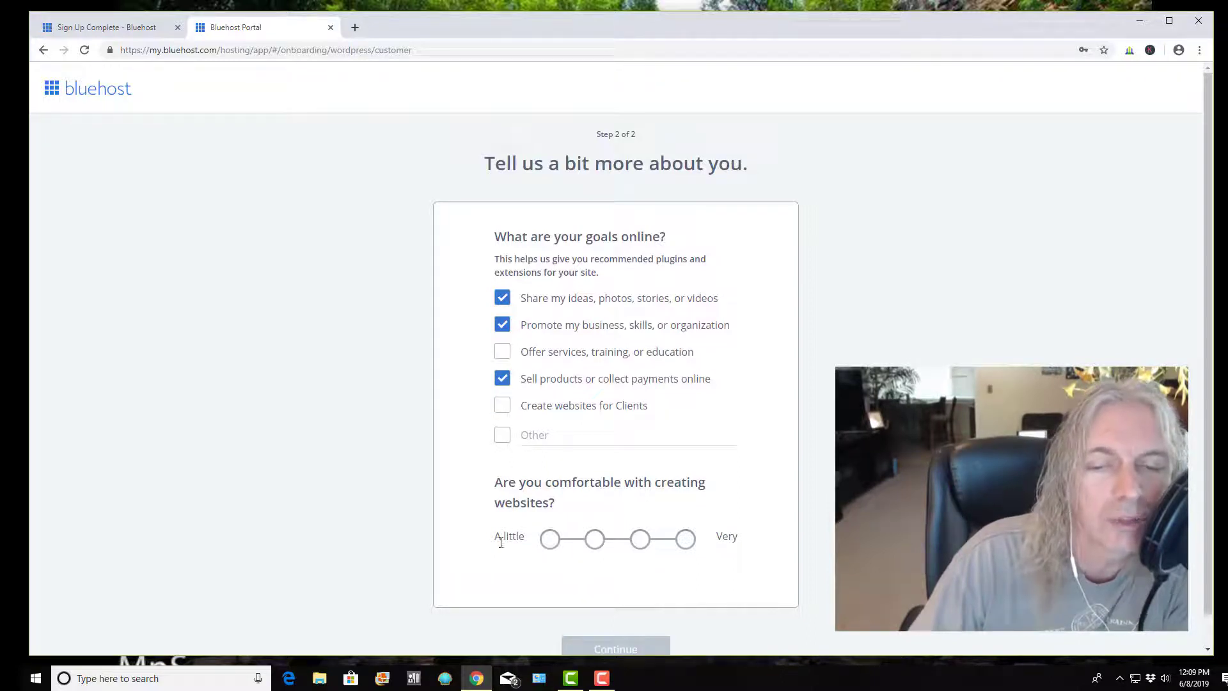
{"action": "left_click", "coordinate": [685, 541]}
{"action": "scroll", "coordinate": [378, 442], "scroll_direction": "down", "scroll_amount": 1}
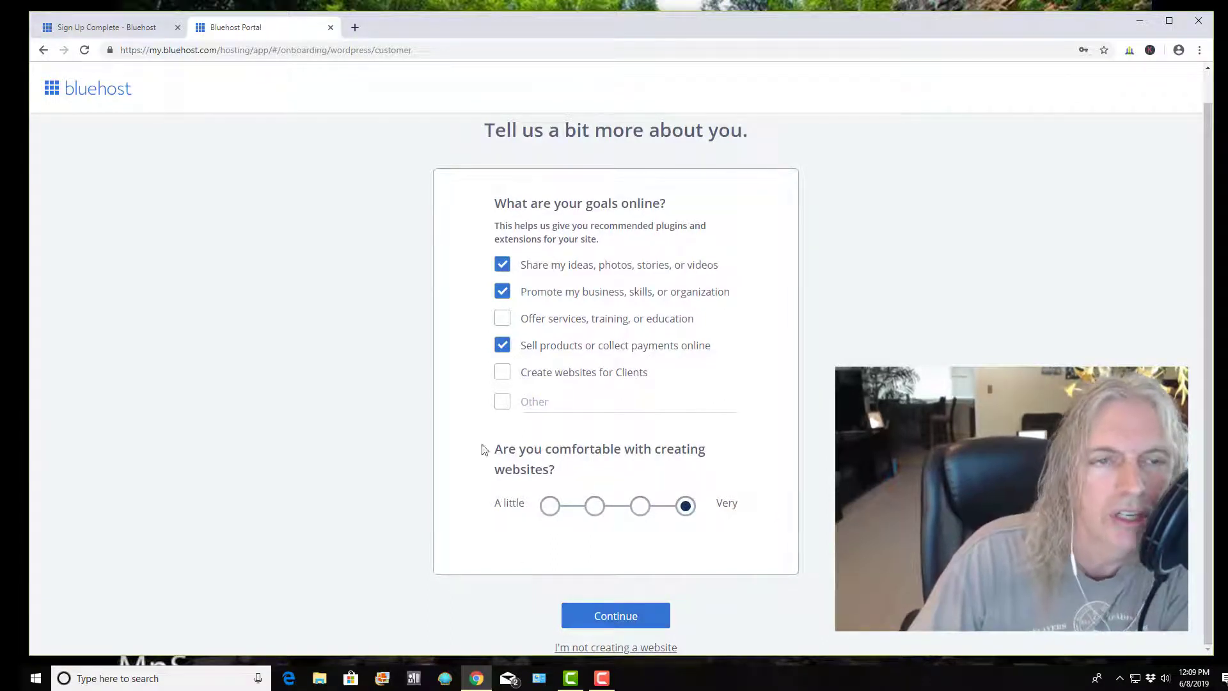
{"action": "left_click", "coordinate": [609, 619]}
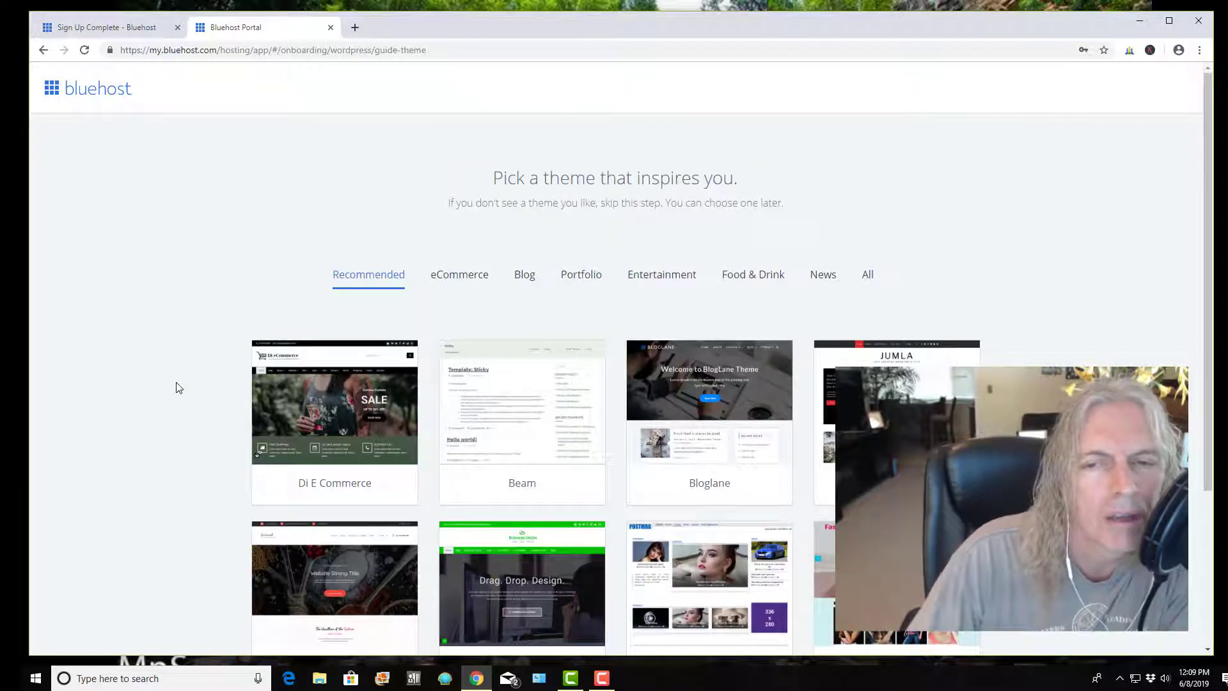
Scroll past the theme options and skip this step to reach the Home dashboard
{"action": "scroll", "coordinate": [176, 402], "scroll_direction": "down", "scroll_amount": 3}
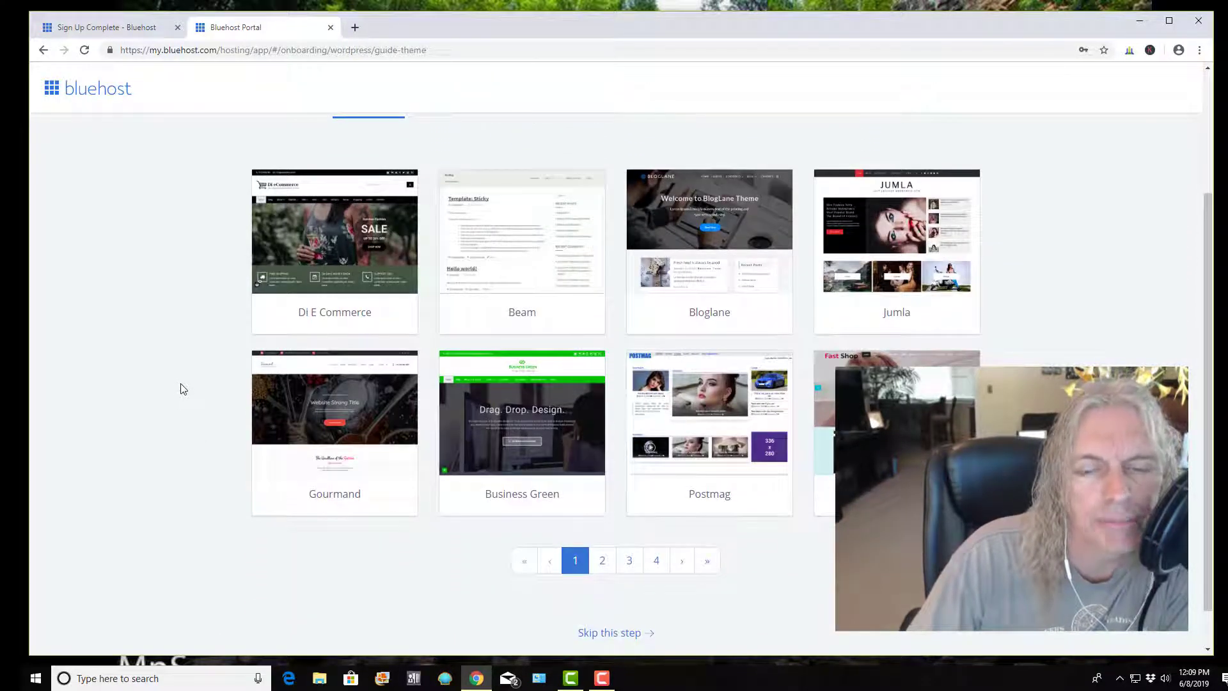
{"action": "mouse_move", "coordinate": [572, 388]}
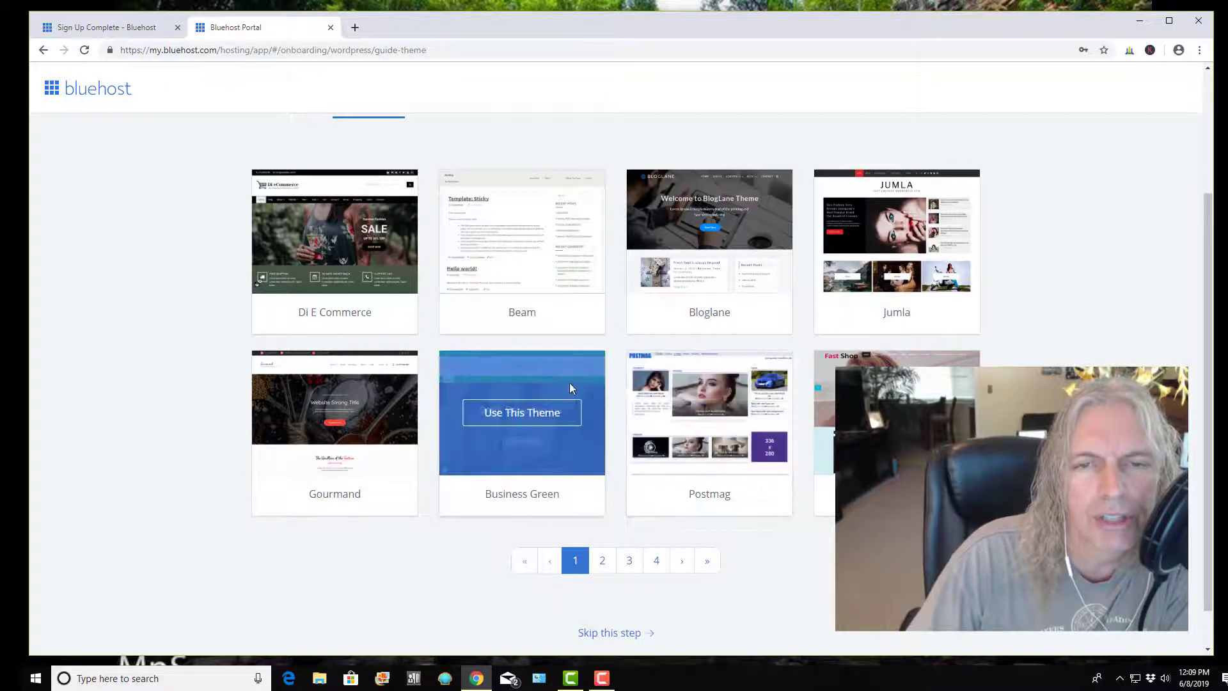
{"action": "scroll", "coordinate": [569, 382], "scroll_direction": "up", "scroll_amount": 3}
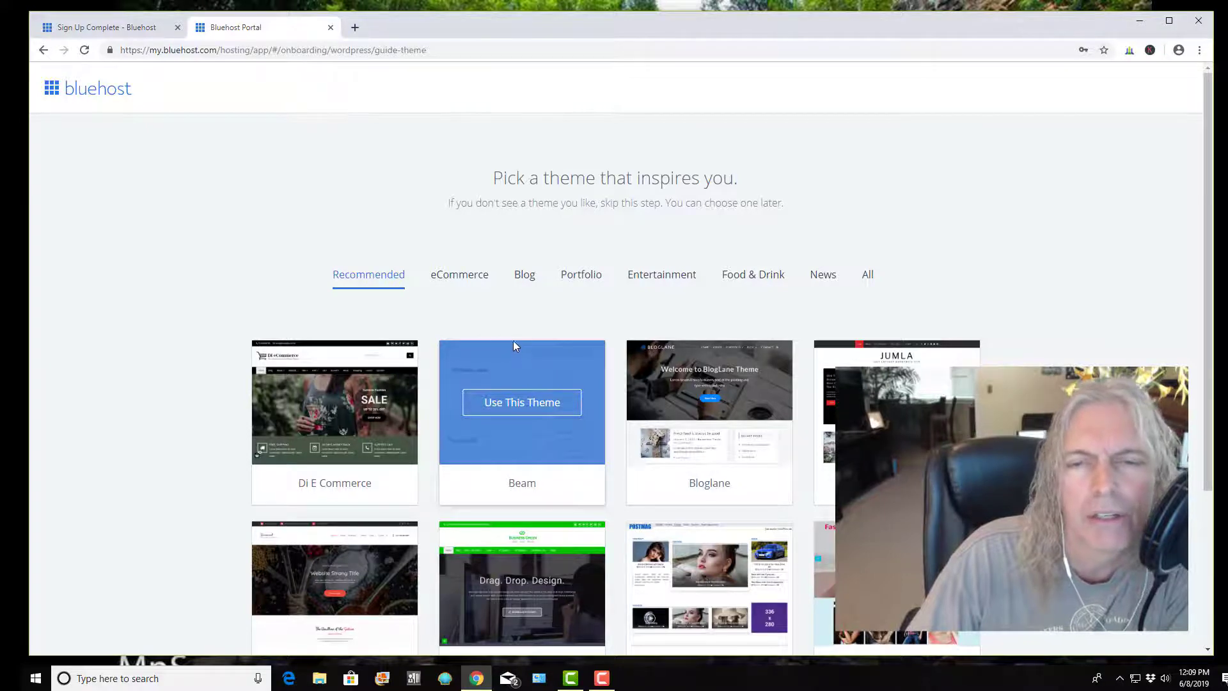
{"action": "scroll", "coordinate": [471, 272], "scroll_direction": "down", "scroll_amount": 3}
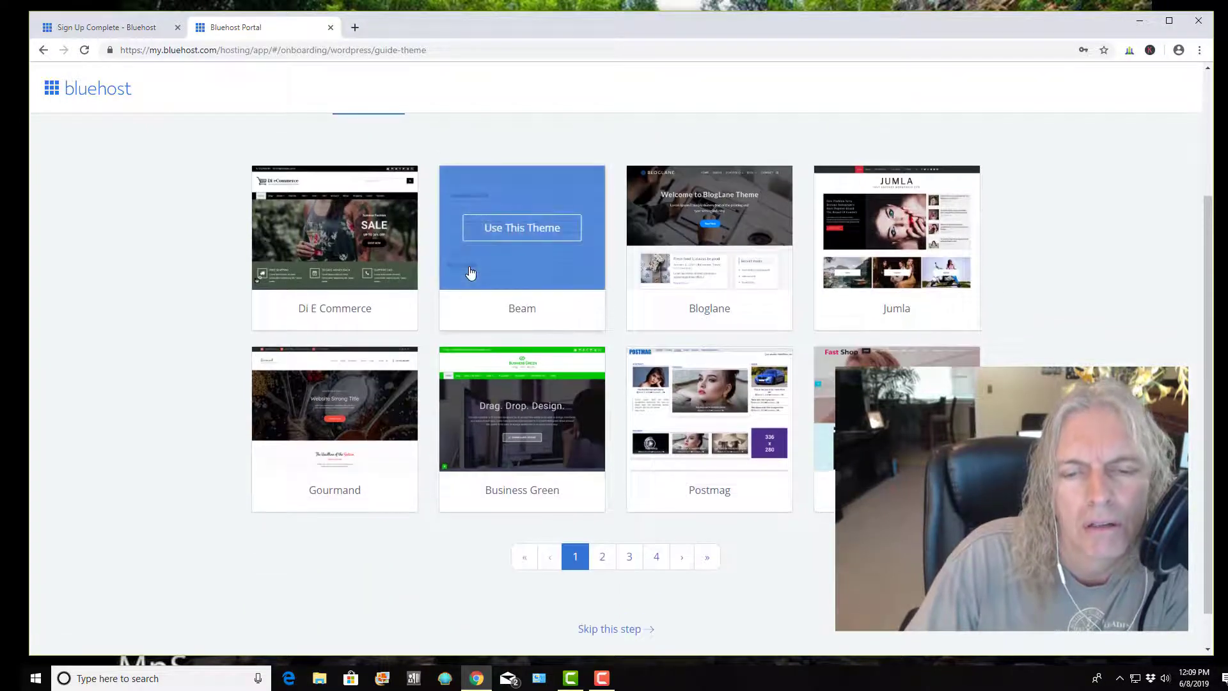
{"action": "left_click", "coordinate": [632, 631]}
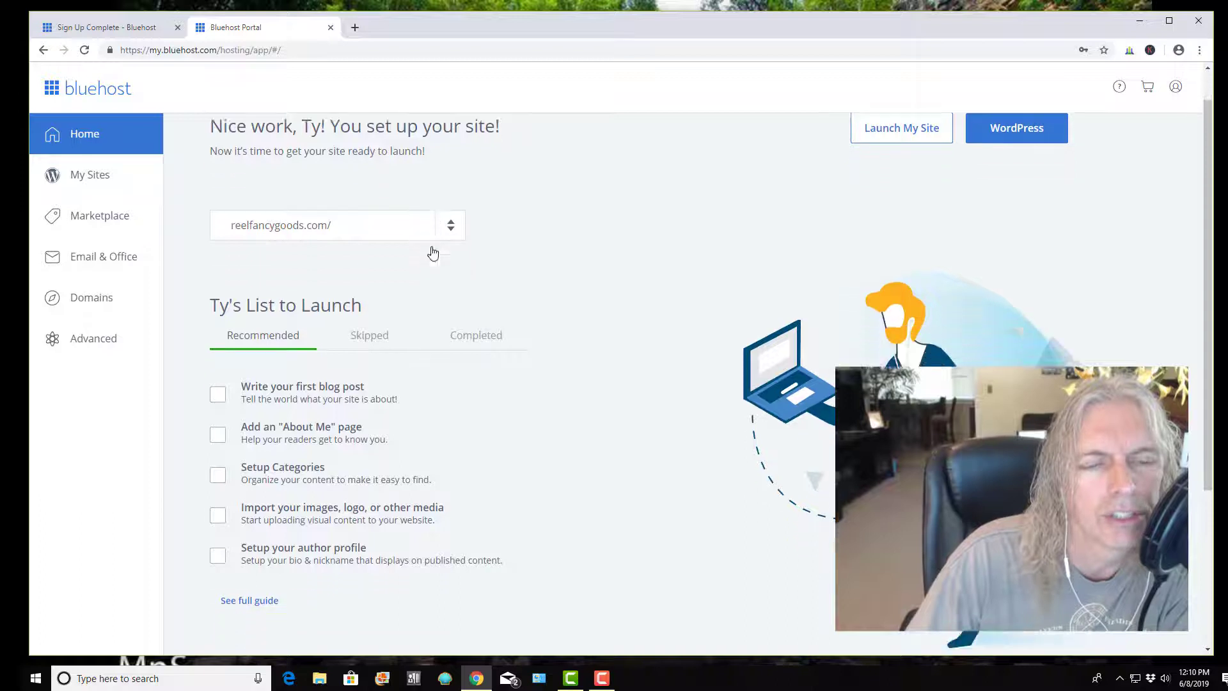
Scroll back to the top of Bluehost Home and launch the fancy fishing goods WordPress admin
{"action": "scroll", "coordinate": [384, 246], "scroll_direction": "down", "scroll_amount": 3}
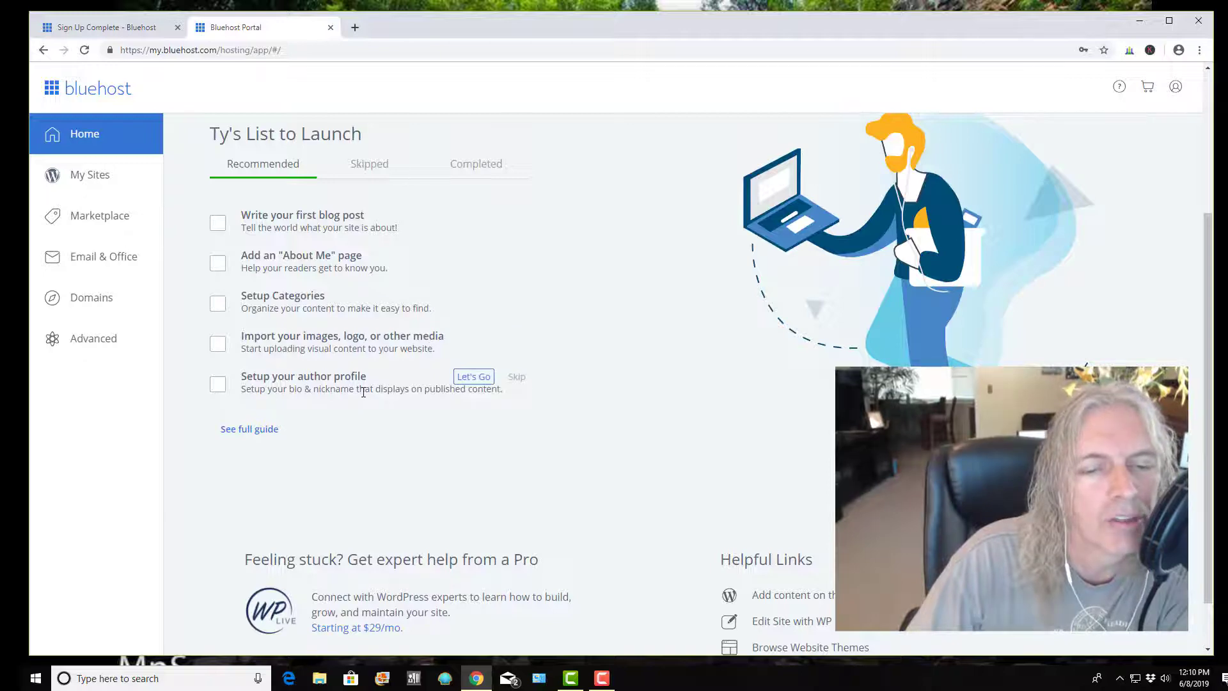
{"action": "scroll", "coordinate": [360, 392], "scroll_direction": "down", "scroll_amount": 1}
{"action": "scroll", "coordinate": [371, 393], "scroll_direction": "up", "scroll_amount": 4}
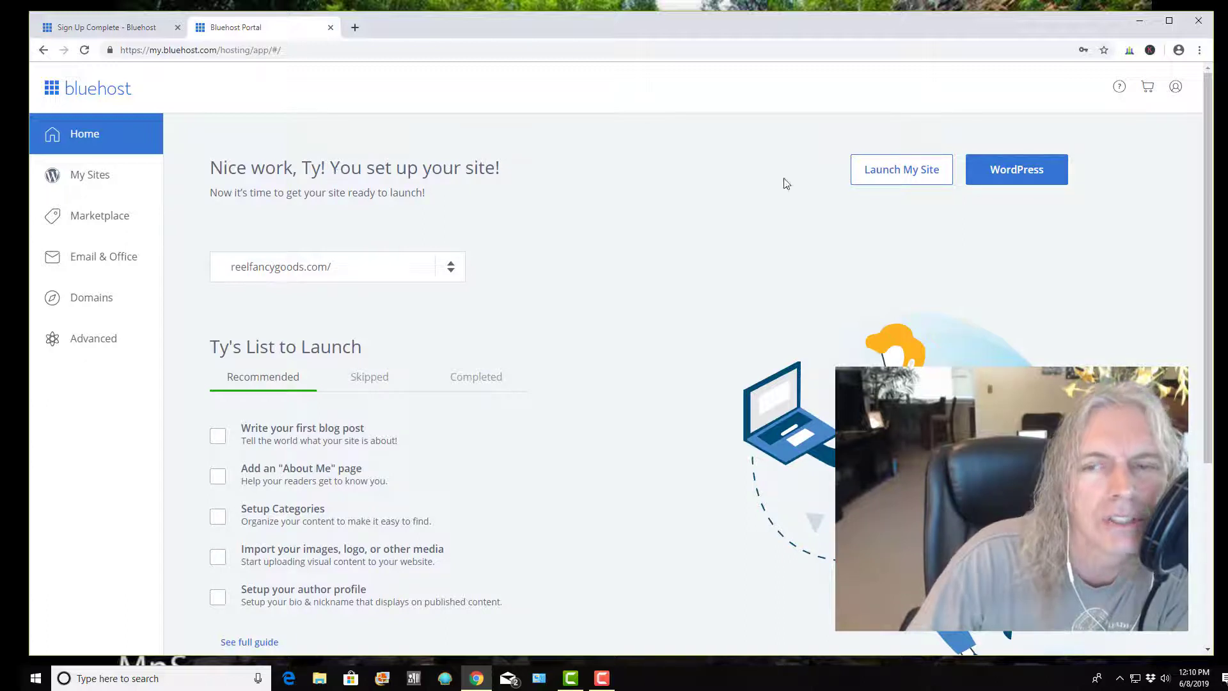
{"action": "left_click", "coordinate": [1006, 181]}
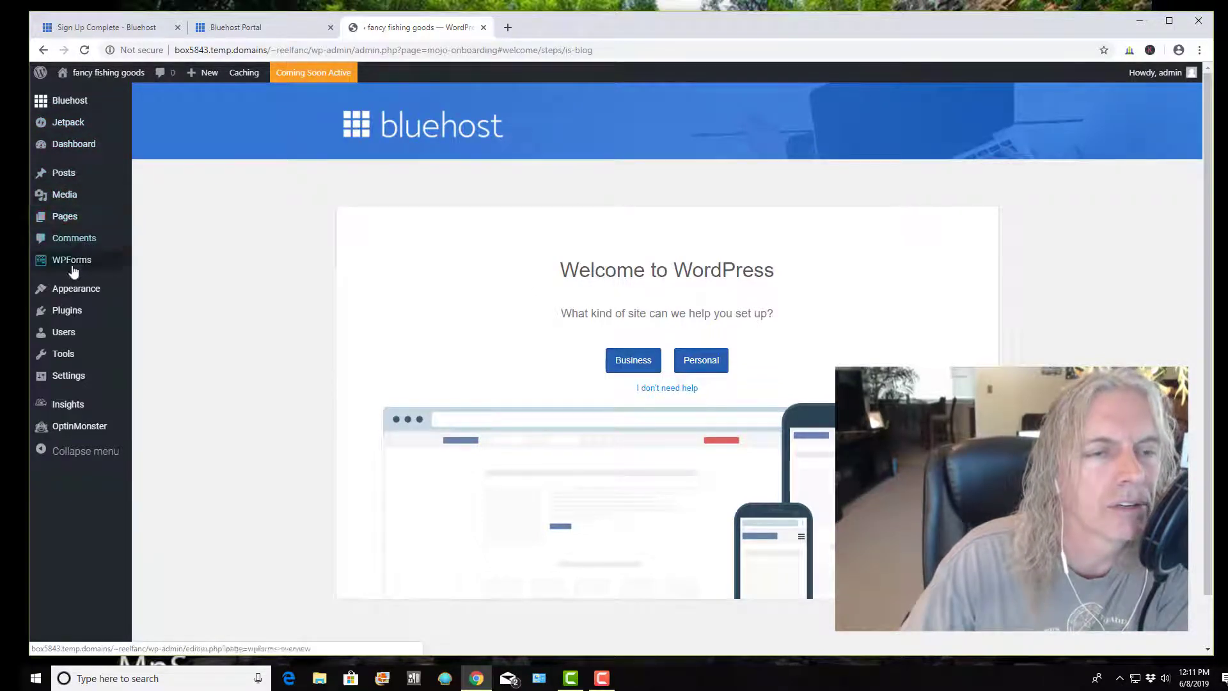
Look over the WordPress admin sidebar menus, ending on Appearance, while the Welcome screen shows
{"action": "mouse_move", "coordinate": [85, 211]}
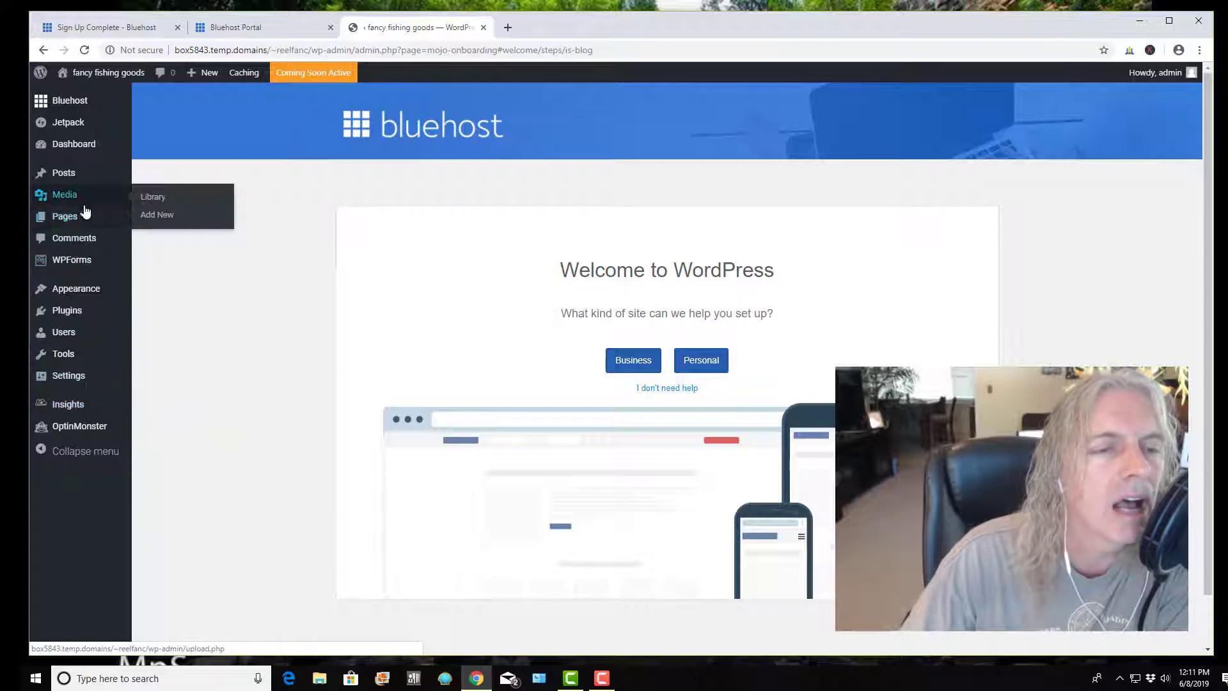
{"action": "mouse_move", "coordinate": [73, 181]}
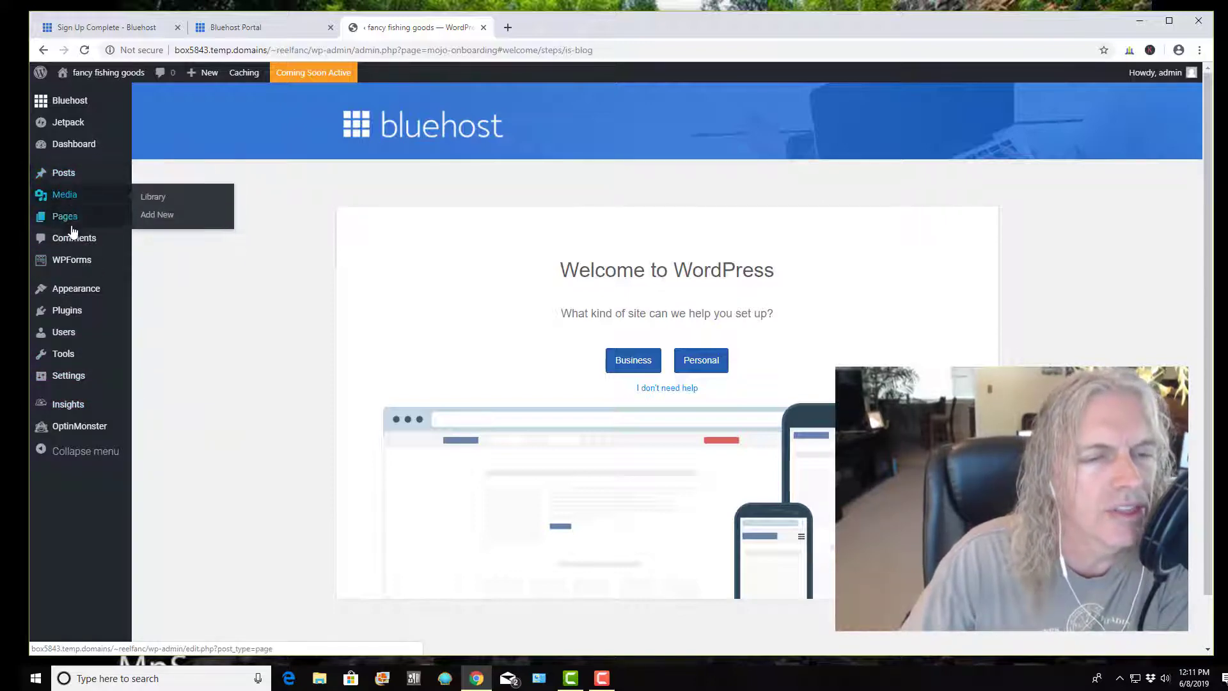
{"action": "mouse_move", "coordinate": [66, 269]}
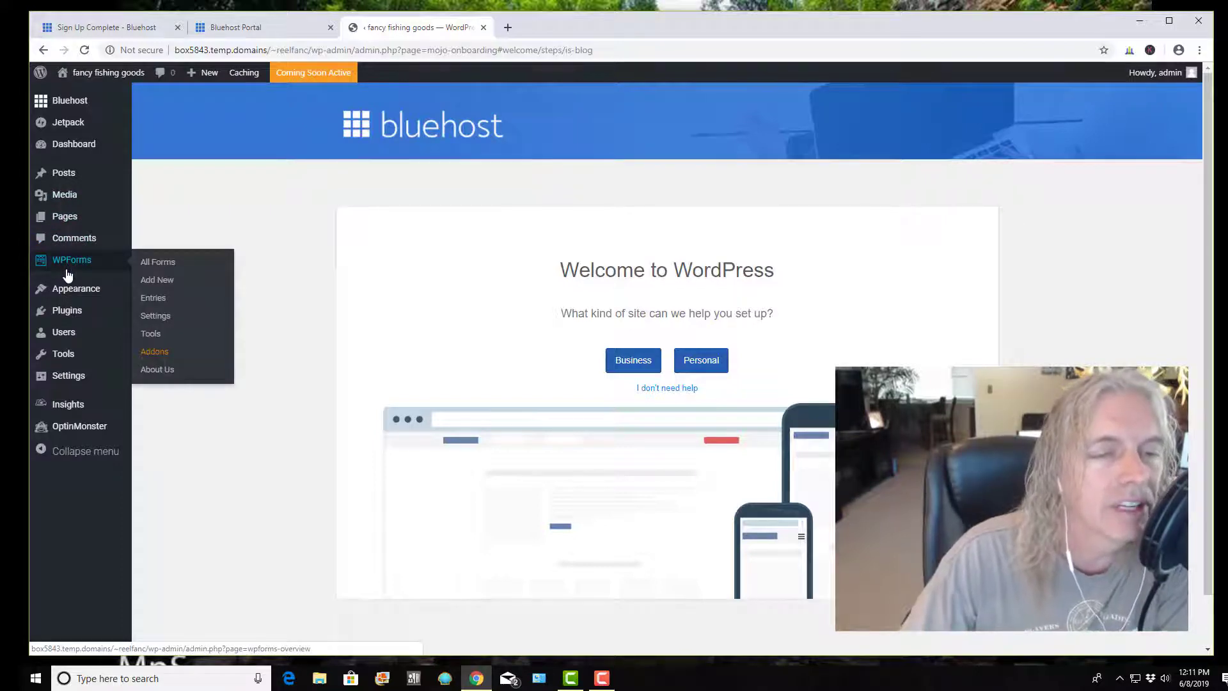
{"action": "mouse_move", "coordinate": [75, 363]}
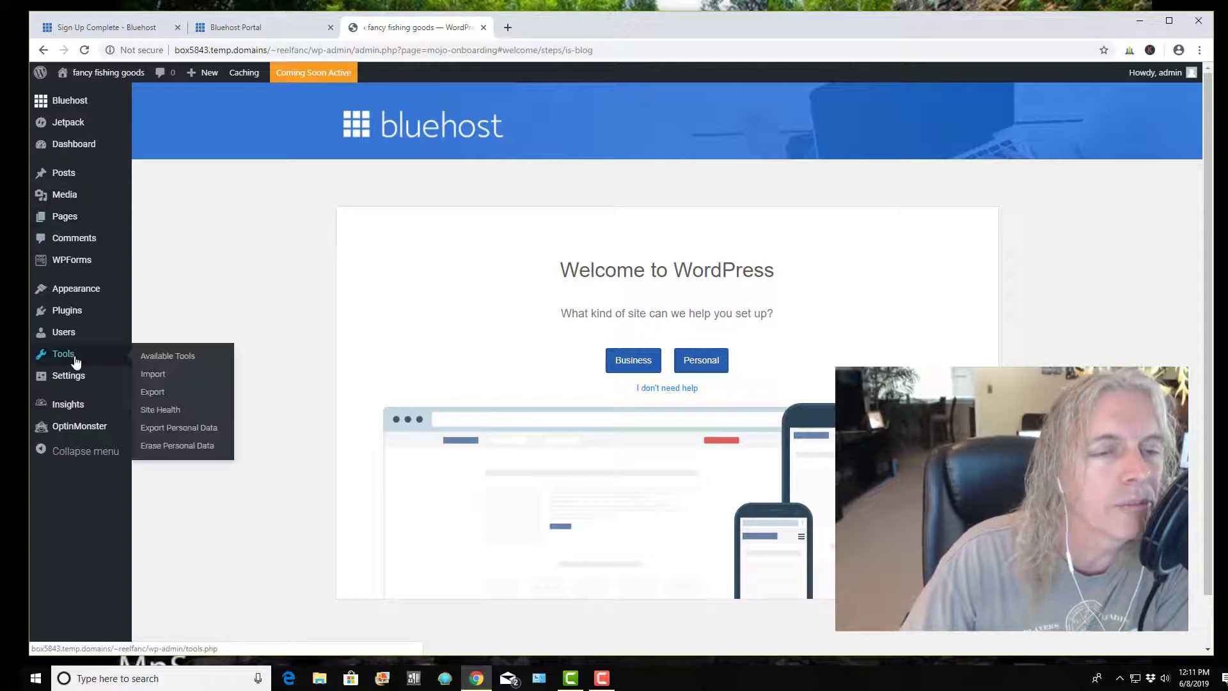
{"action": "mouse_move", "coordinate": [84, 294]}
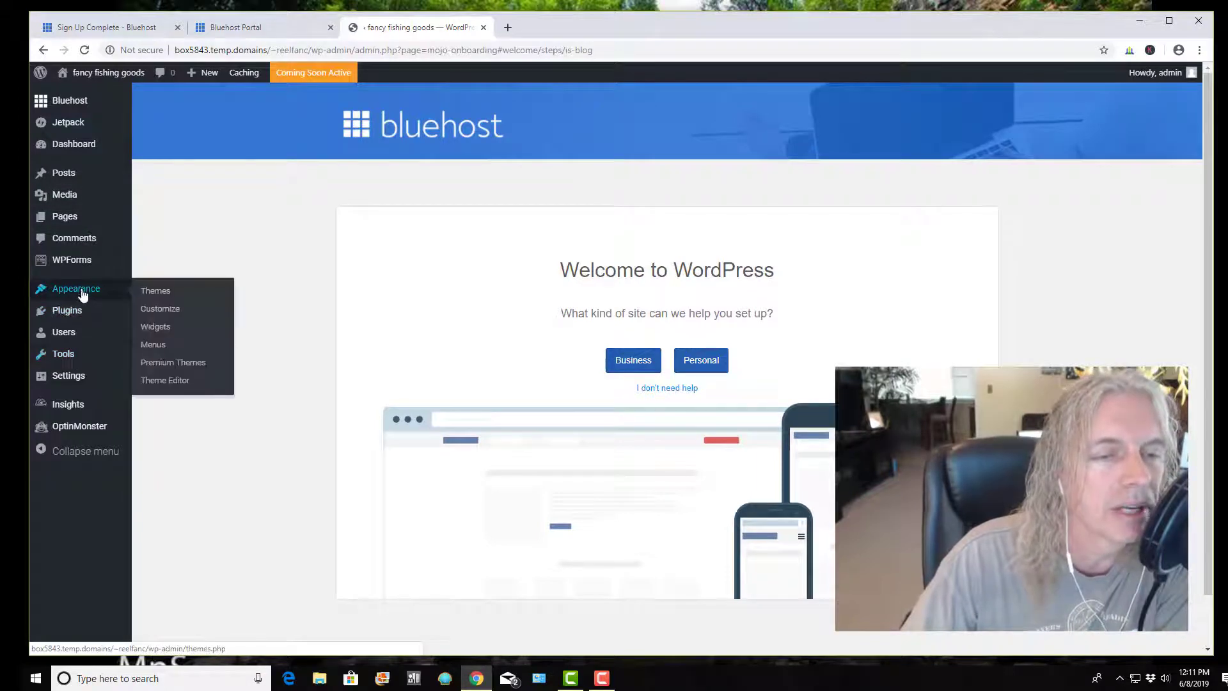
{"action": "mouse_move", "coordinate": [69, 102]}
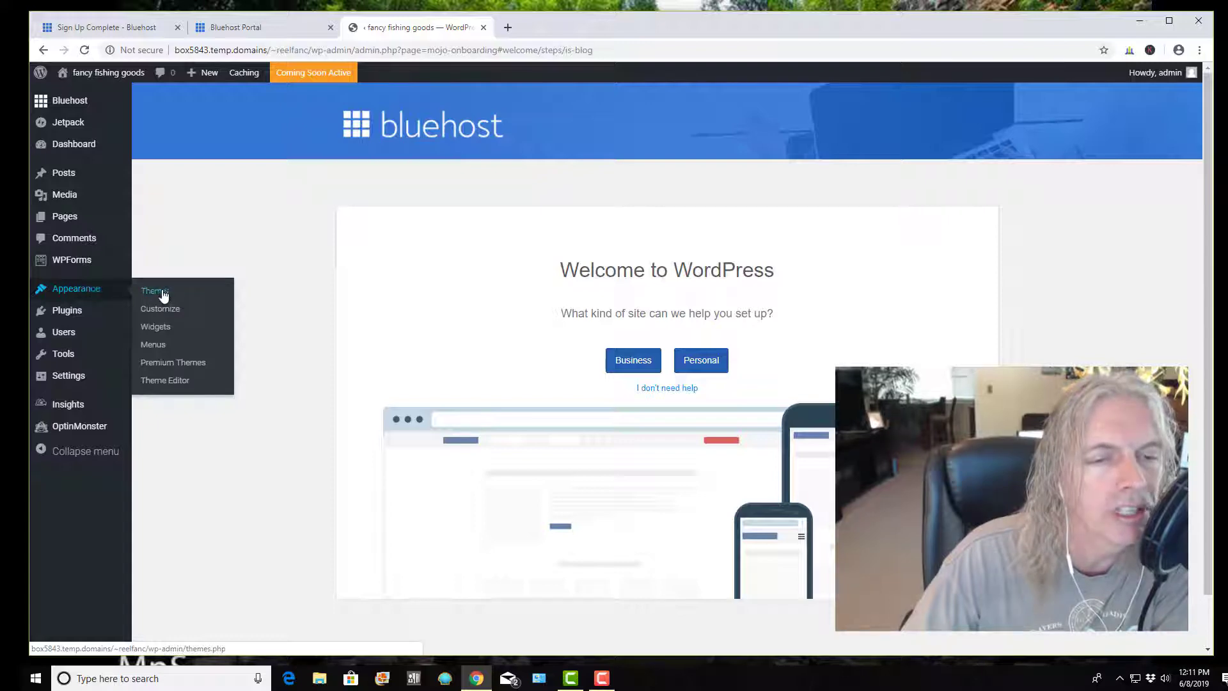
From the installed Themes page, open Add New Theme to browse the featured themes
{"action": "left_click", "coordinate": [163, 294]}
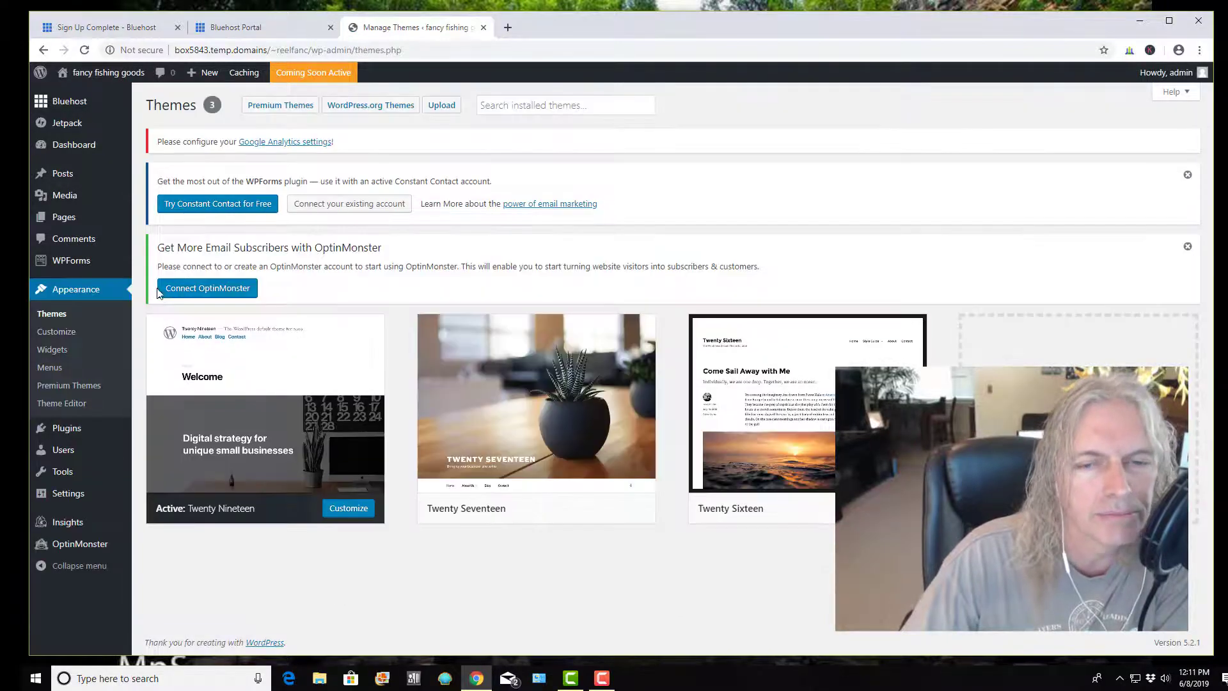
{"action": "mouse_move", "coordinate": [307, 340]}
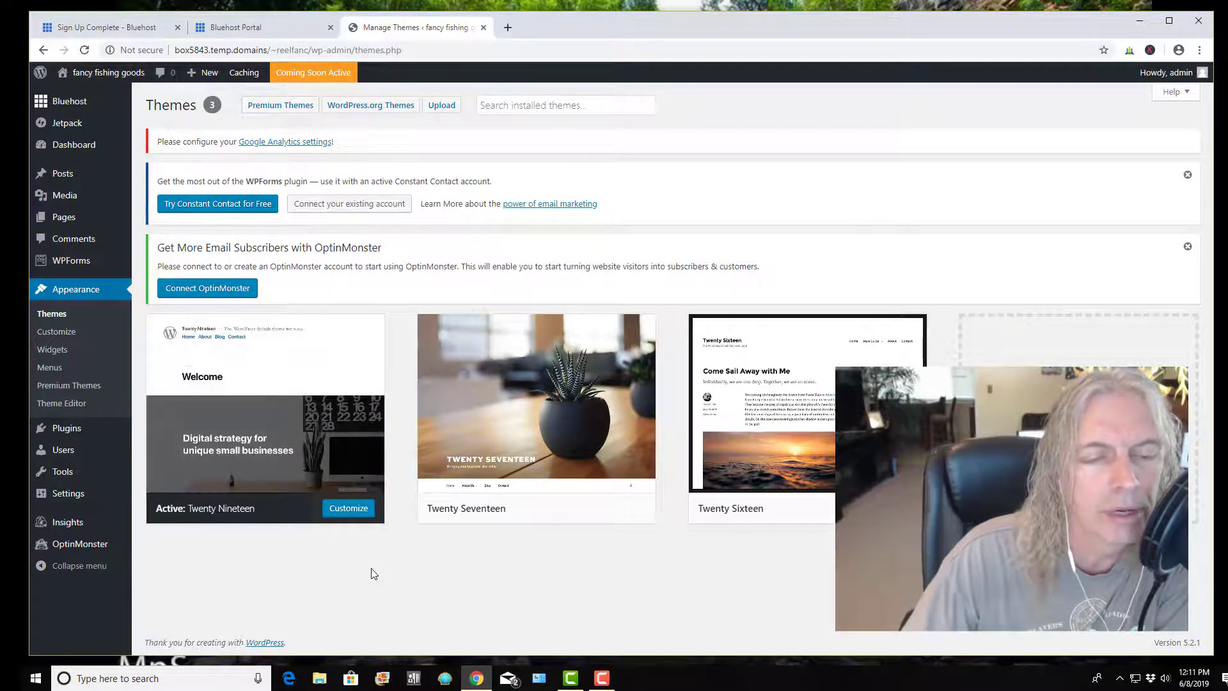
{"action": "mouse_move", "coordinate": [319, 441]}
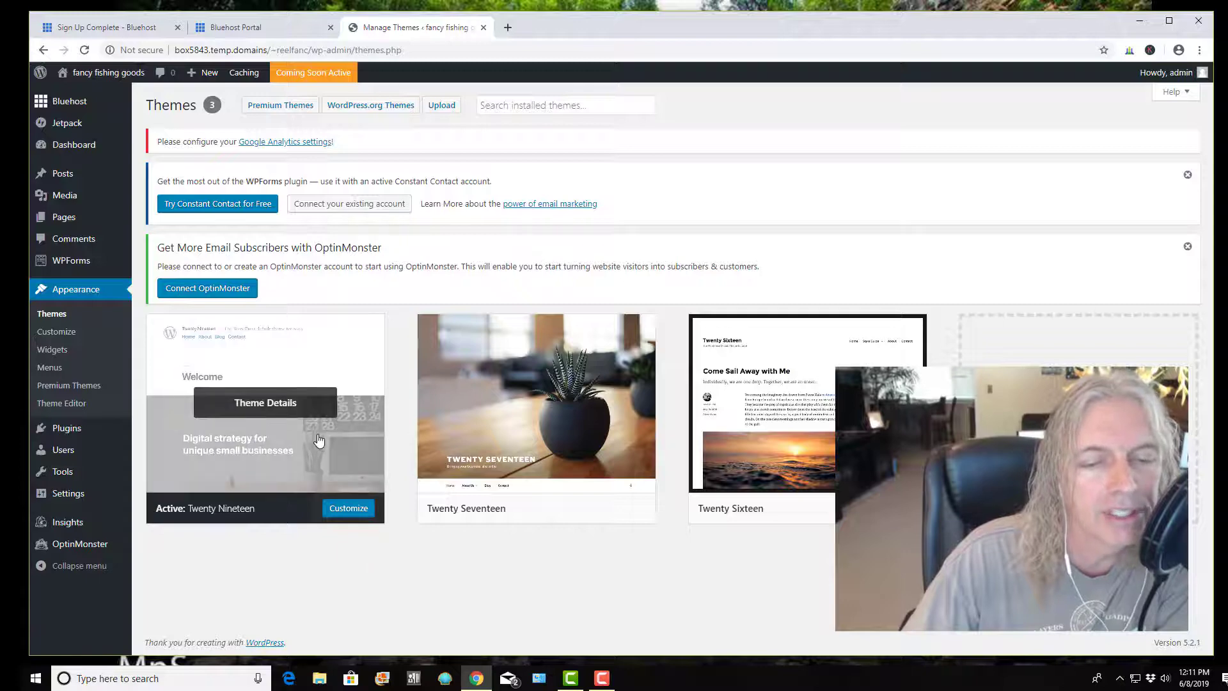
{"action": "mouse_move", "coordinate": [770, 437]}
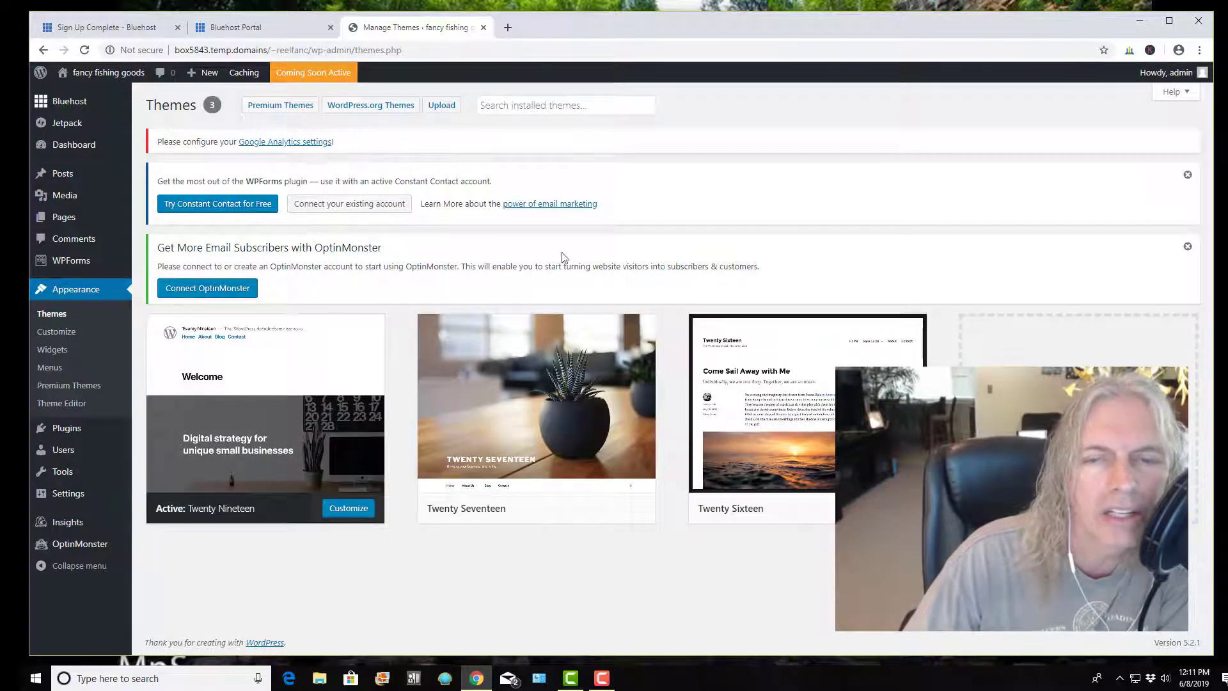
{"action": "left_click", "coordinate": [1078, 418]}
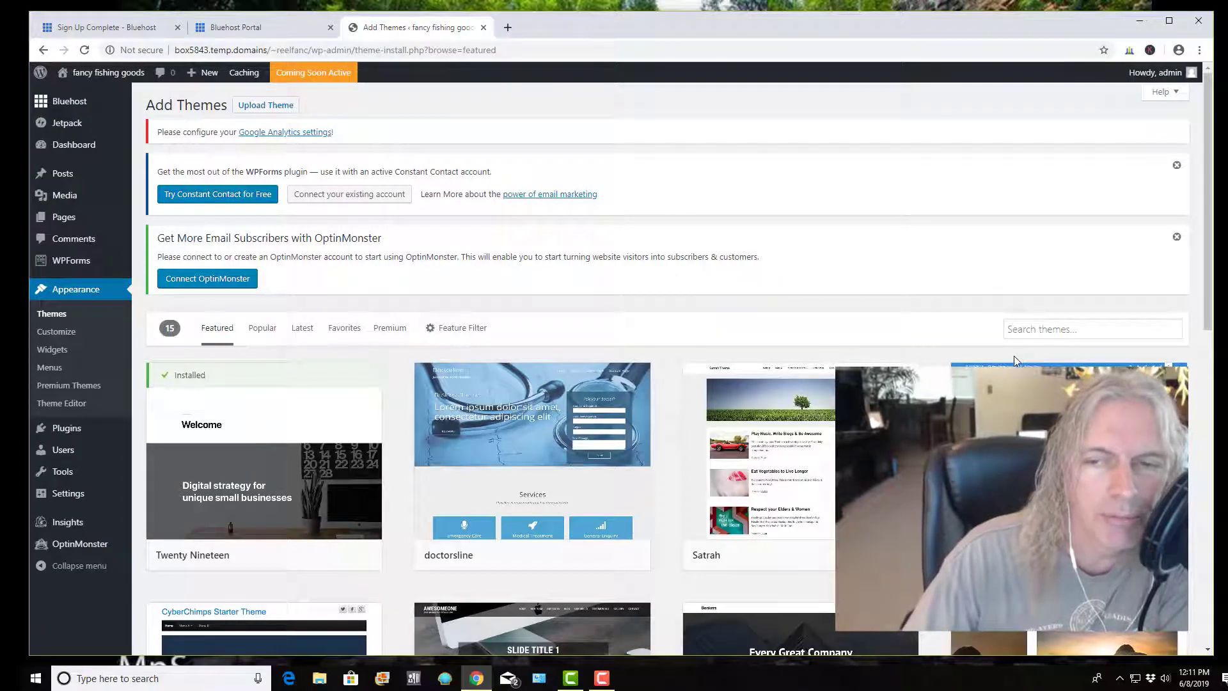
Search the theme directory for '2010' and install the Twenty Ten theme
{"action": "left_click", "coordinate": [1024, 331]}
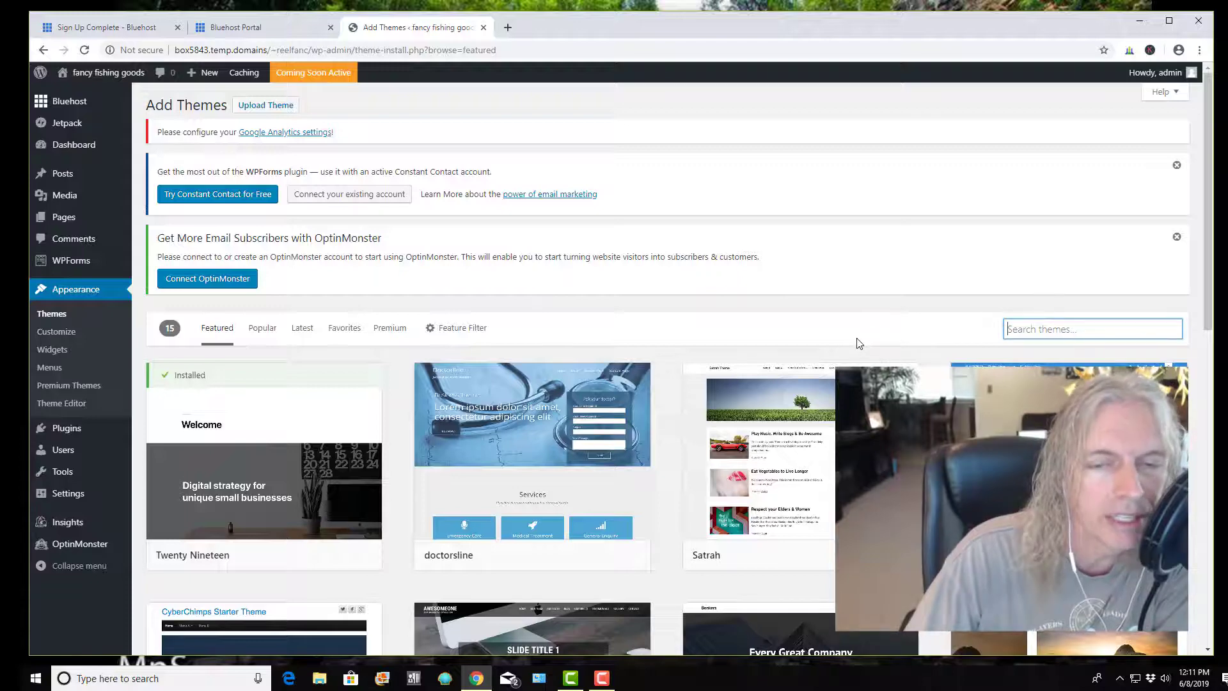
{"action": "mouse_move", "coordinate": [761, 371]}
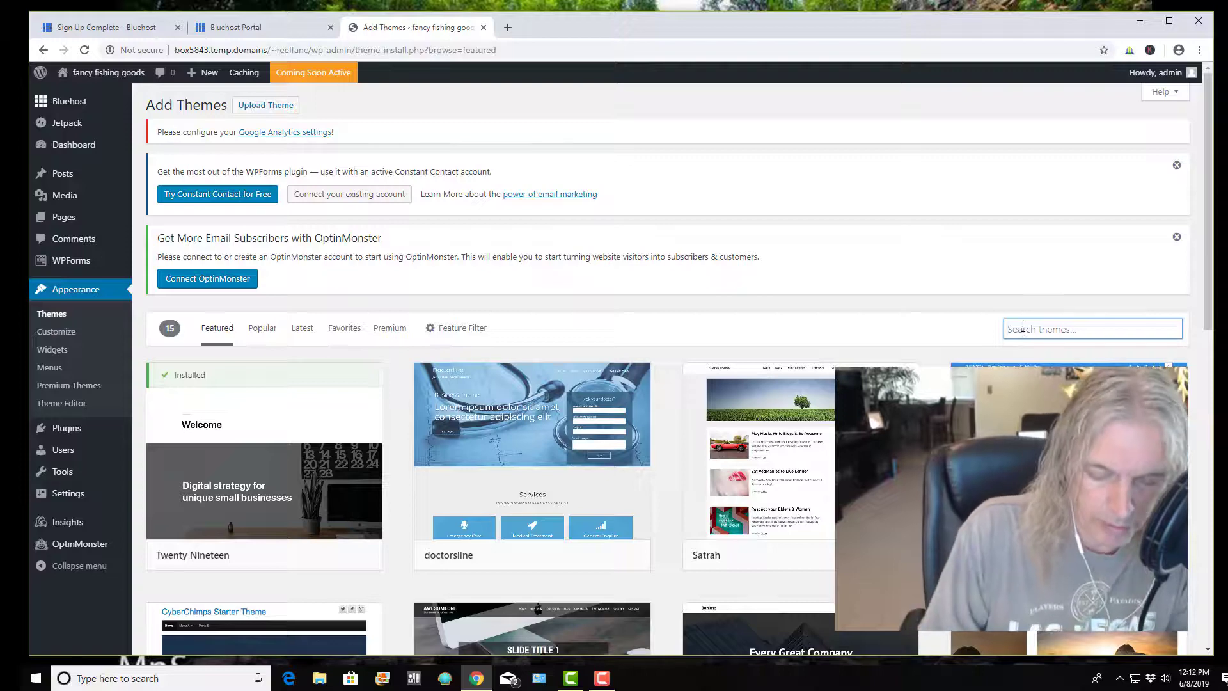
{"action": "type", "text": "2010"}
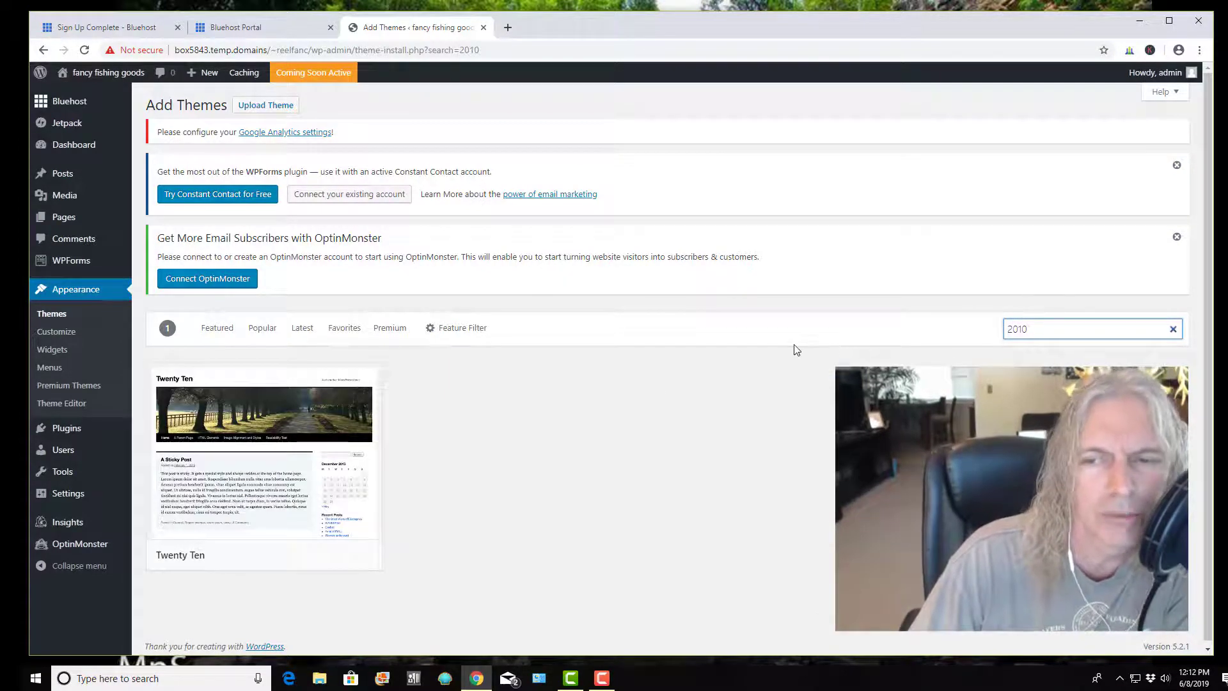
{"action": "mouse_move", "coordinate": [250, 479]}
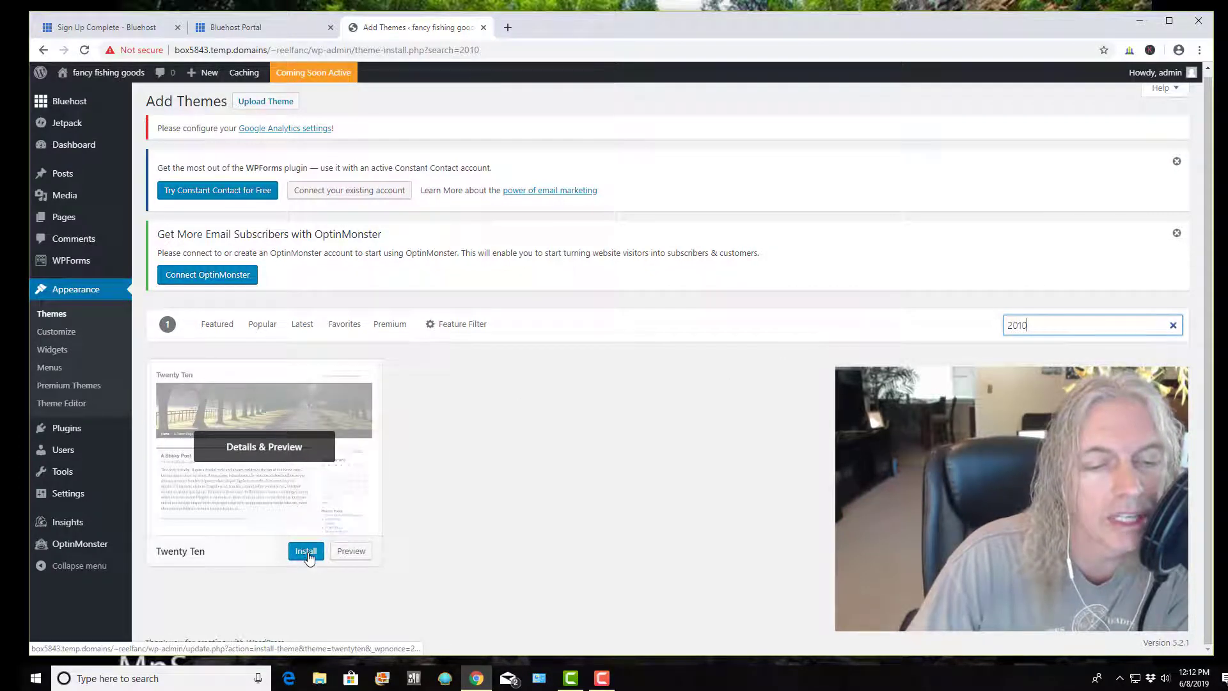
{"action": "left_click", "coordinate": [307, 553]}
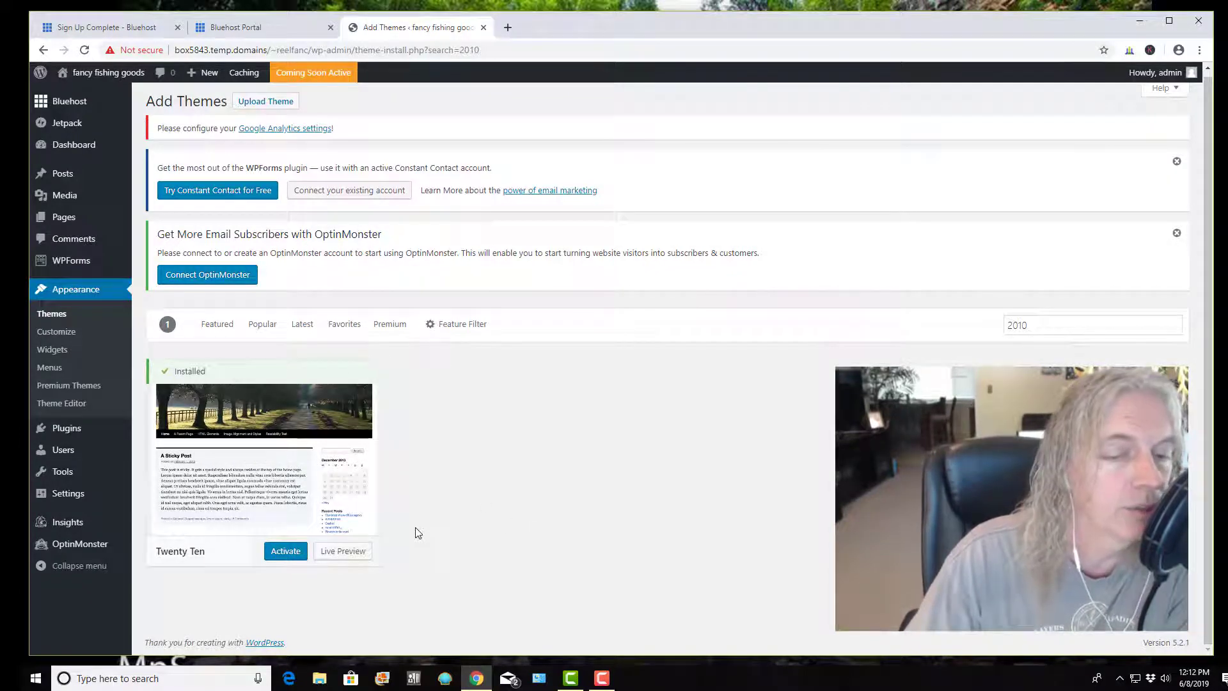
{"action": "mouse_move", "coordinate": [317, 462]}
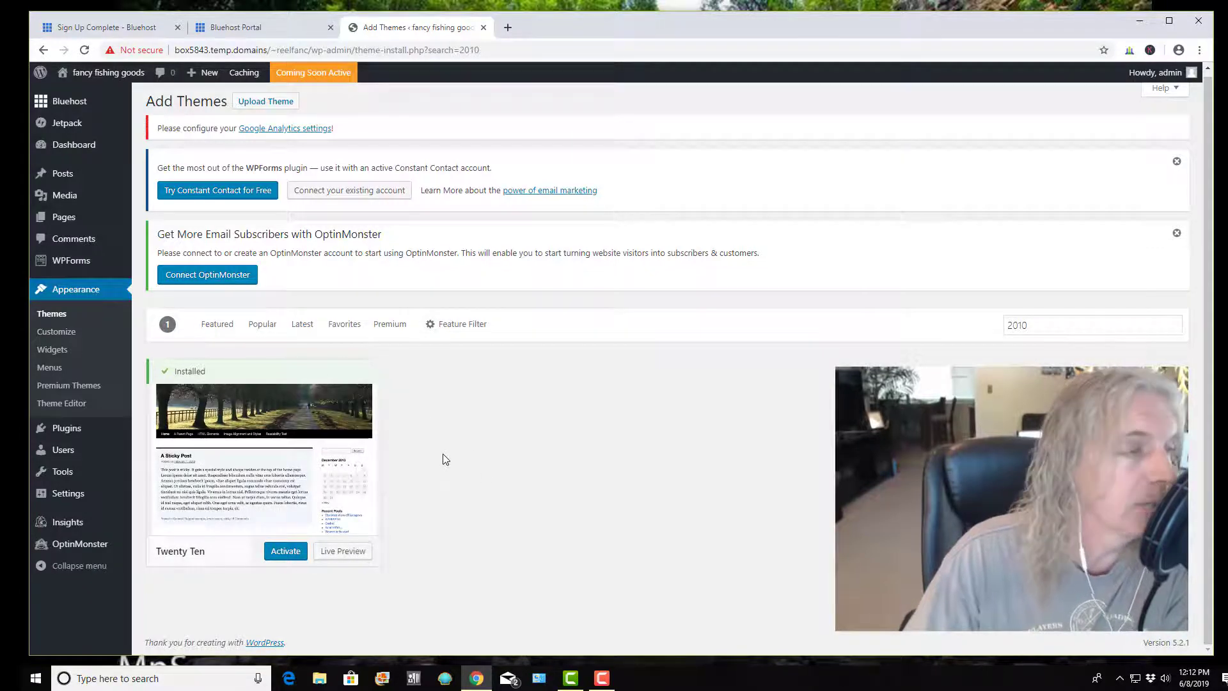
Activate the installed Twenty Ten theme so Themes shows it as active
{"action": "left_click", "coordinate": [286, 552]}
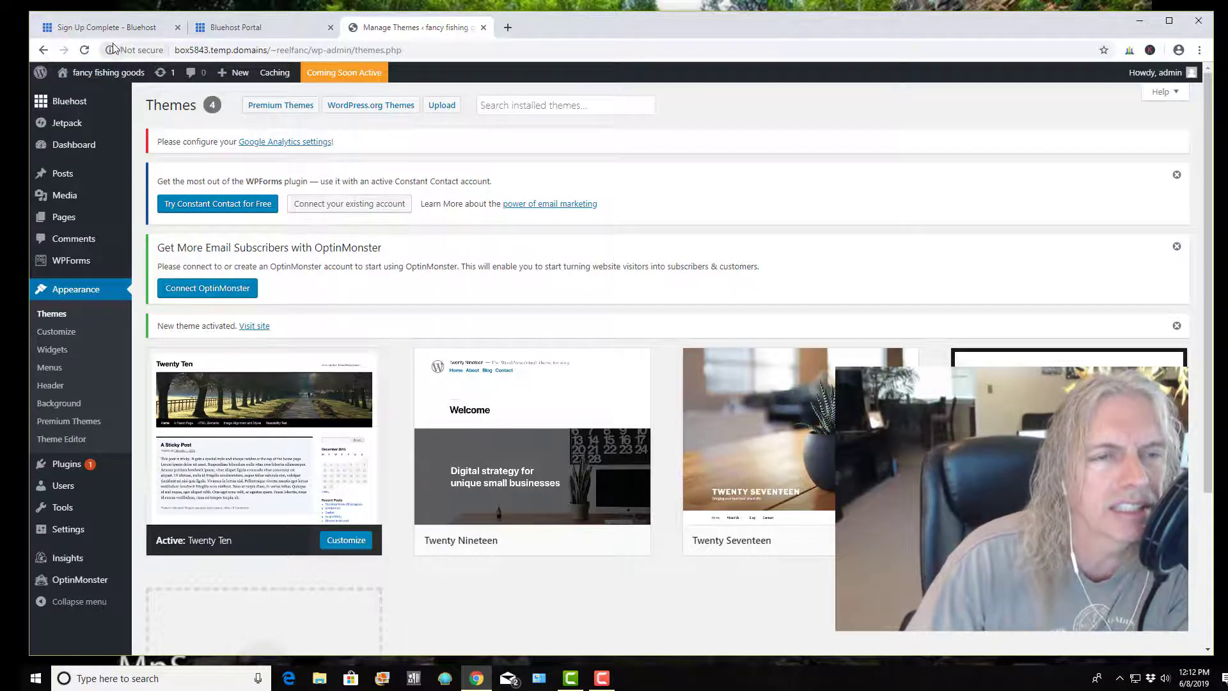
{"action": "mouse_move", "coordinate": [146, 75]}
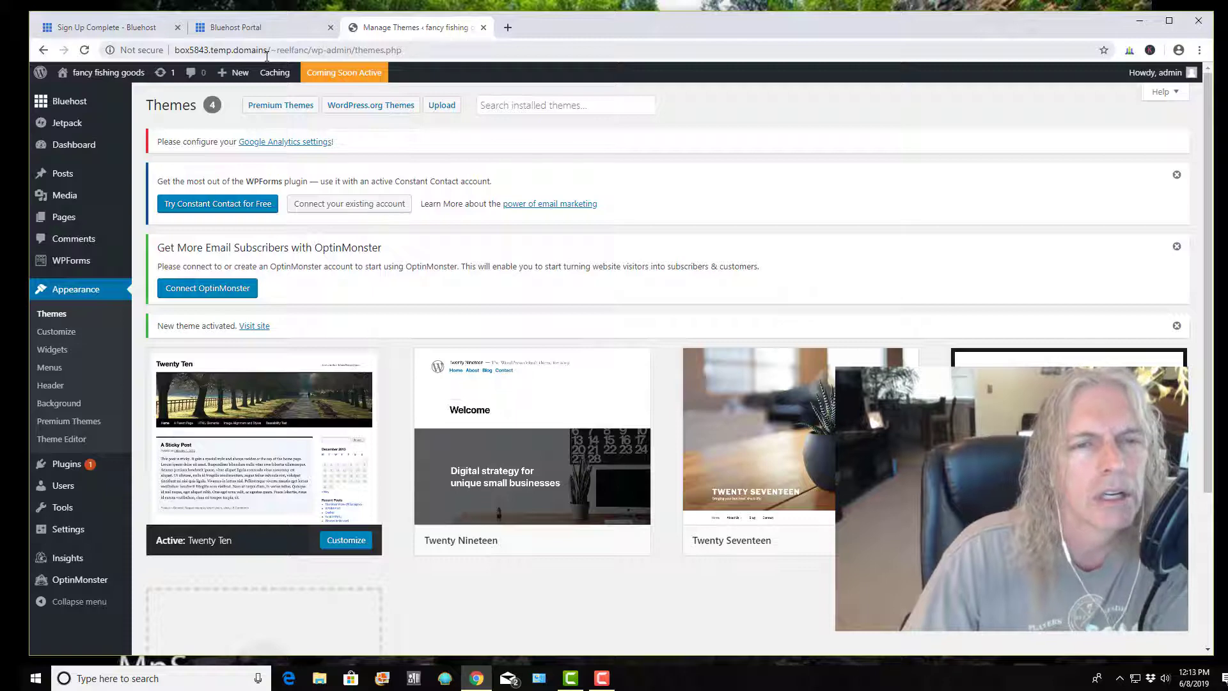
View the live front page in a new tab to check Twenty Ten, then return to Themes
{"action": "right_click", "coordinate": [114, 76]}
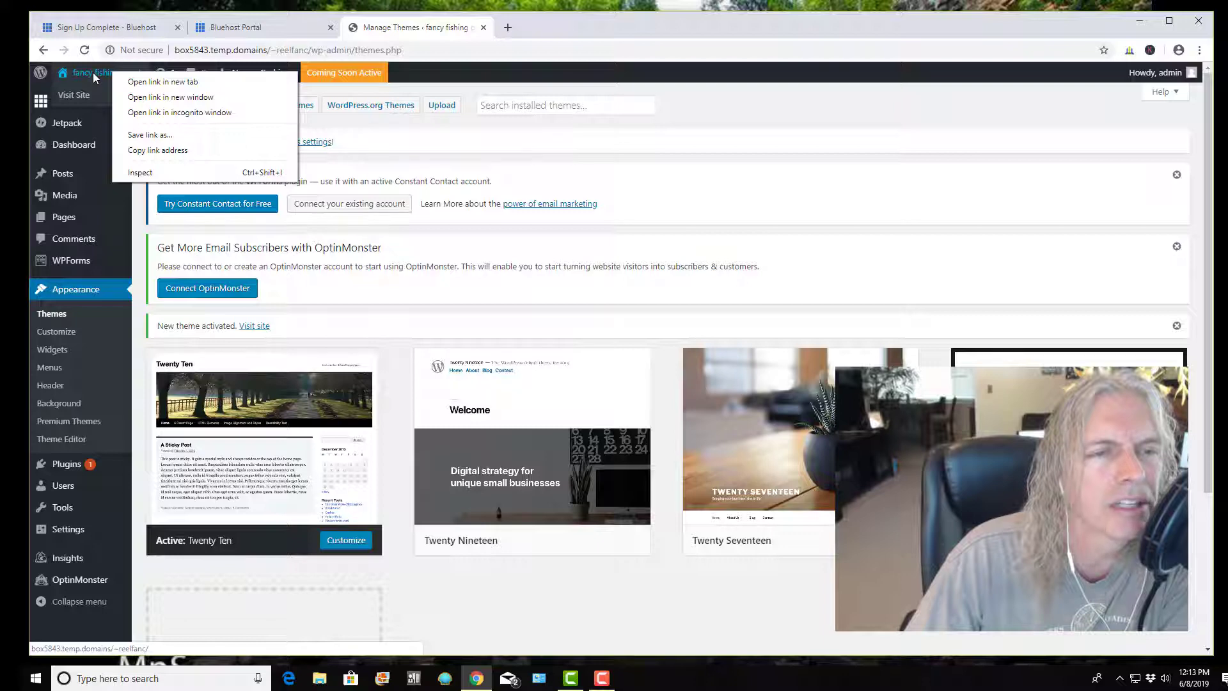
{"action": "left_click", "coordinate": [157, 81]}
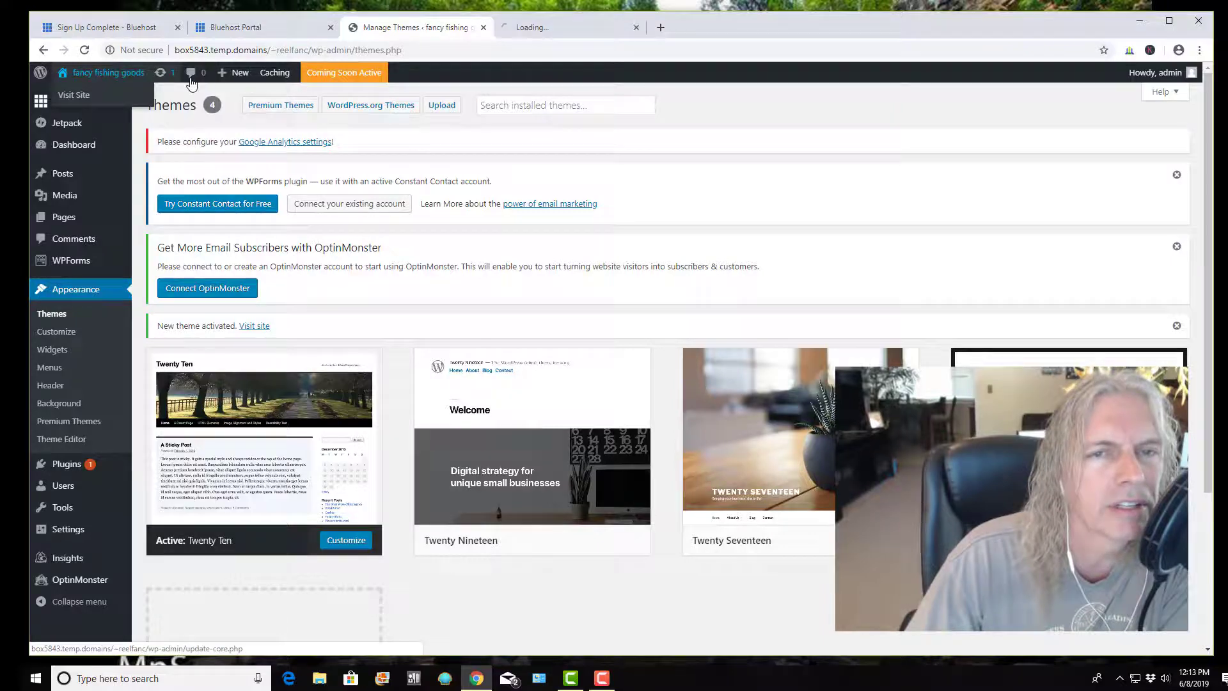
{"action": "left_click", "coordinate": [581, 32]}
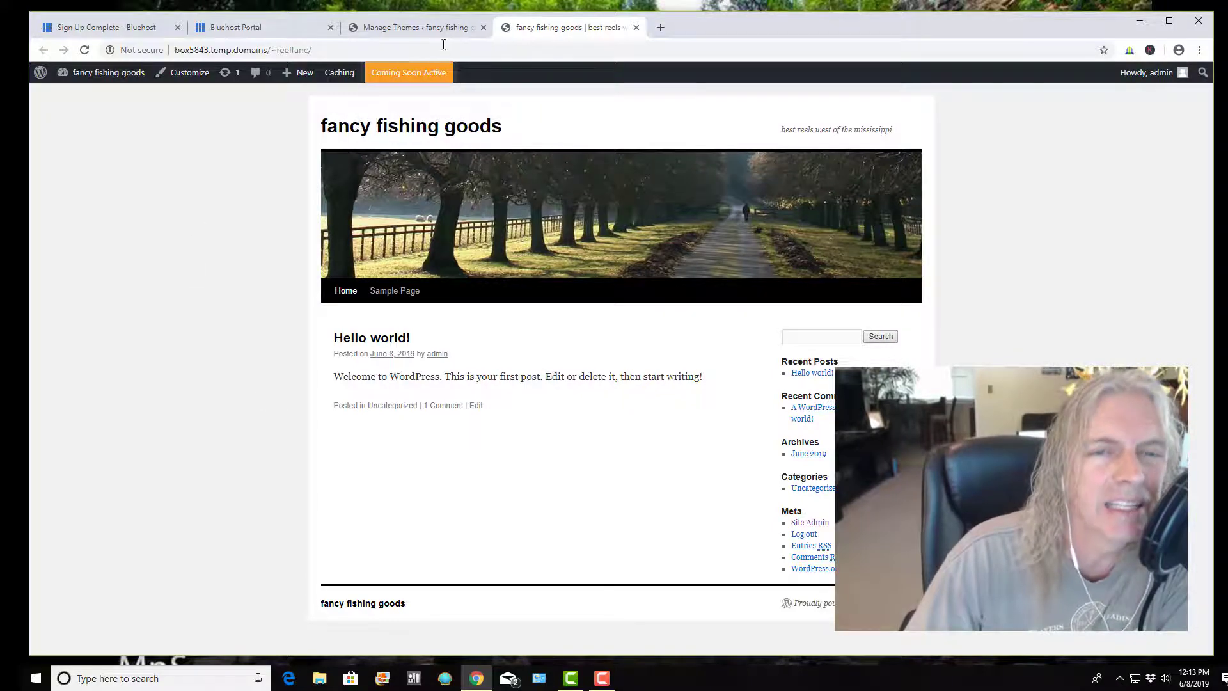
{"action": "left_click", "coordinate": [429, 30]}
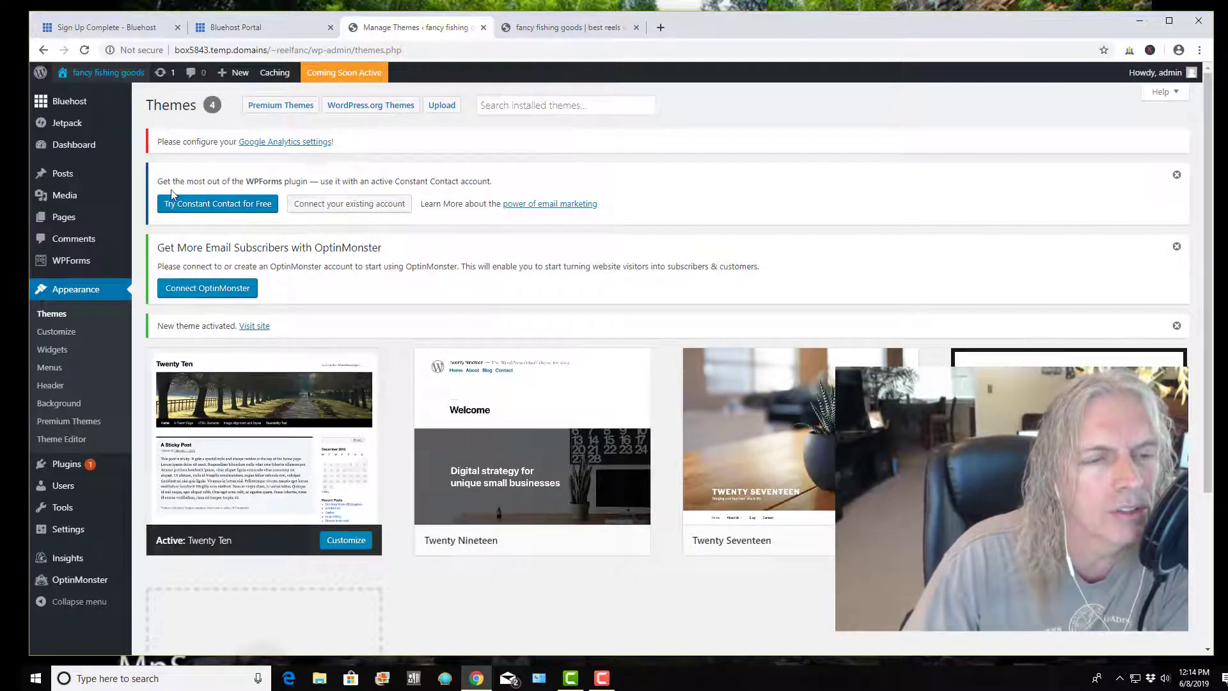
Through Media > Add New, upload Big Island 1, Donna Dr, Florida Keys and Kauai Papaa Bay
{"action": "mouse_move", "coordinate": [76, 197]}
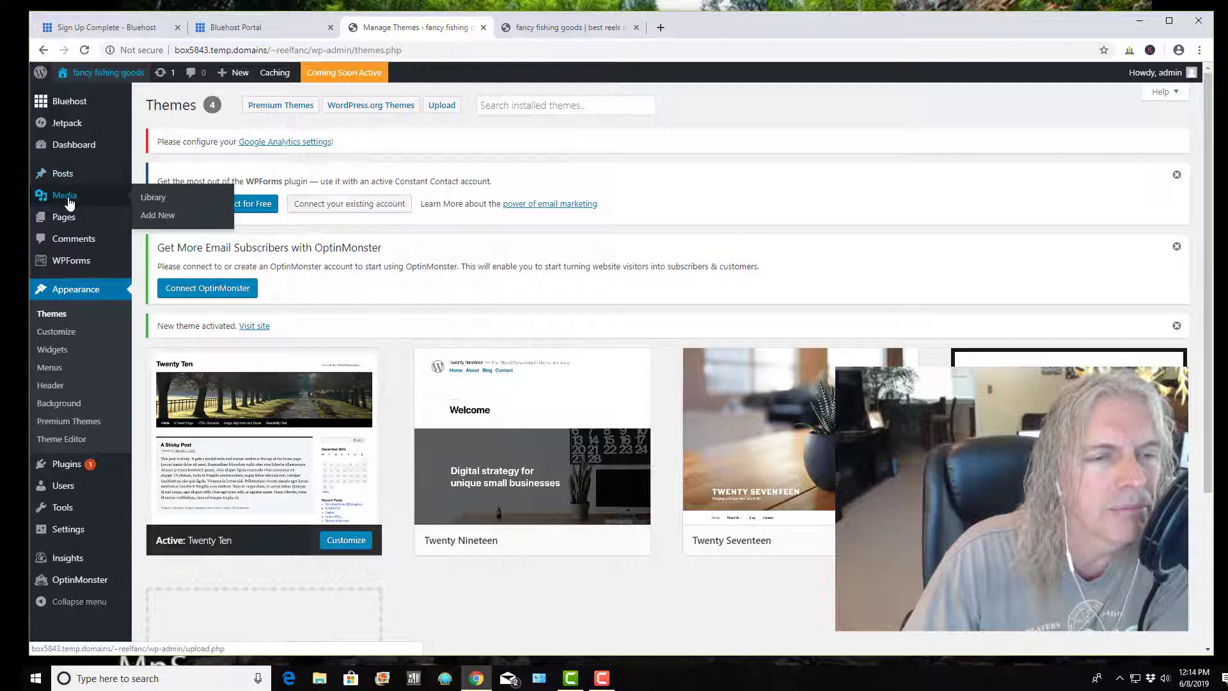
{"action": "left_click", "coordinate": [69, 199]}
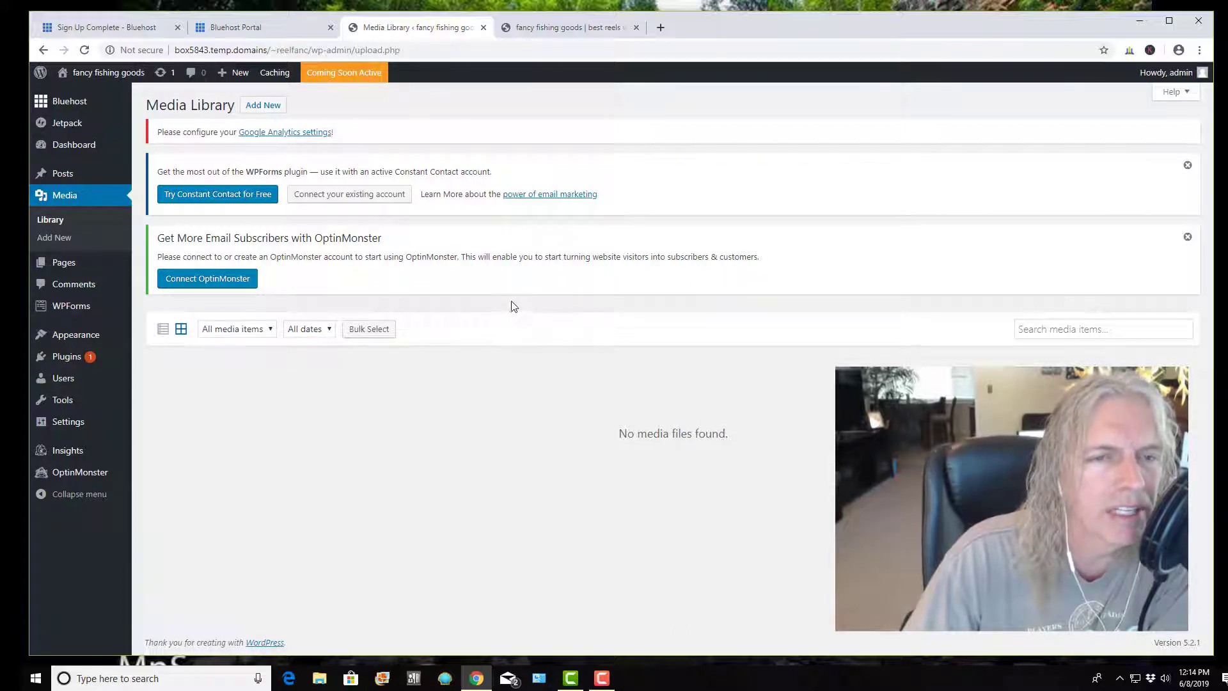
{"action": "left_click", "coordinate": [259, 112]}
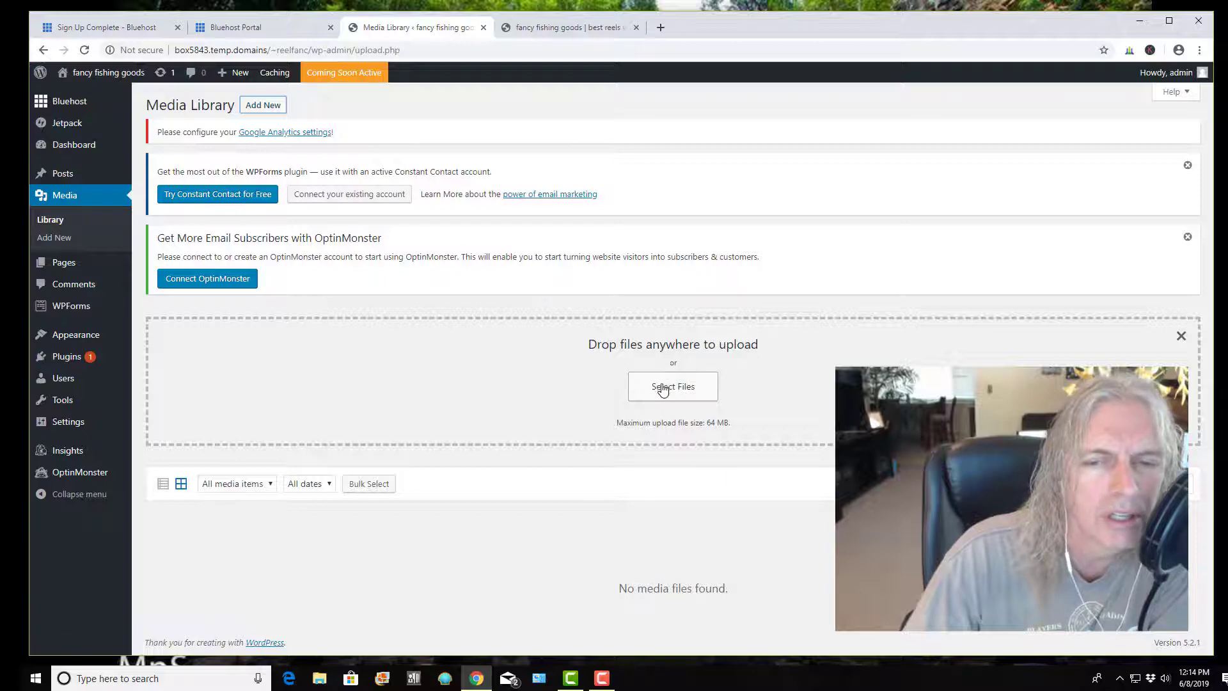
{"action": "left_click", "coordinate": [681, 395]}
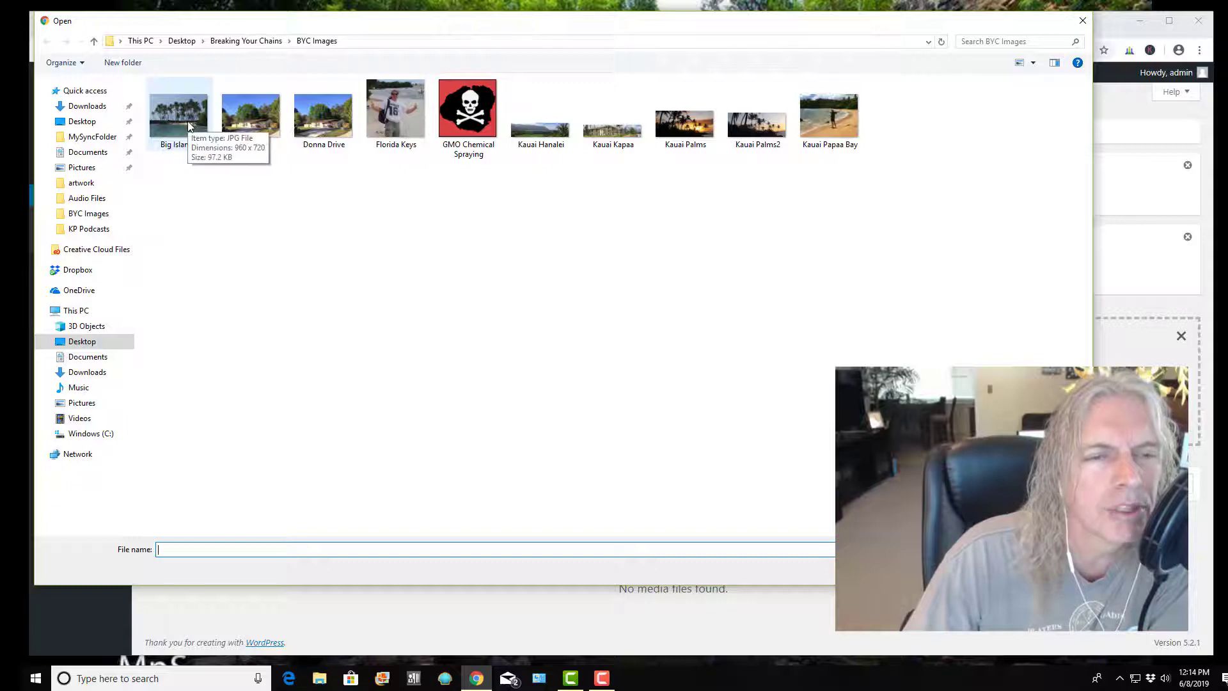
{"action": "left_click", "coordinate": [186, 120]}
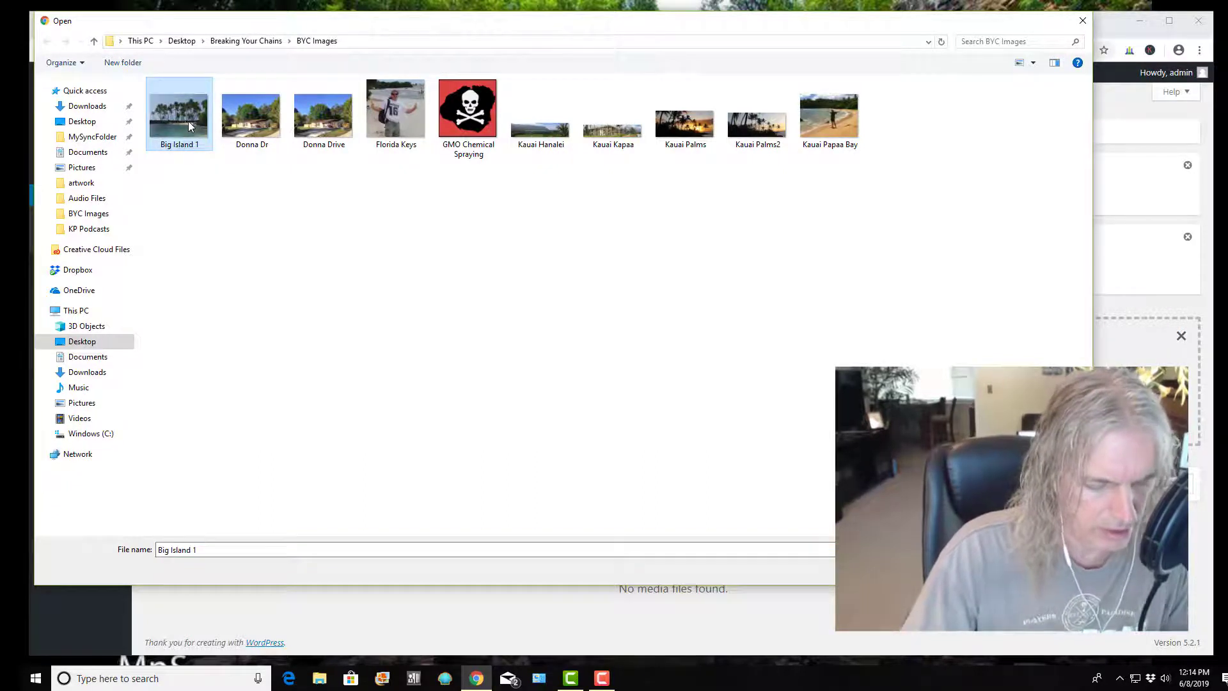
{"action": "left_click", "coordinate": [261, 130], "text": "ctrl"}
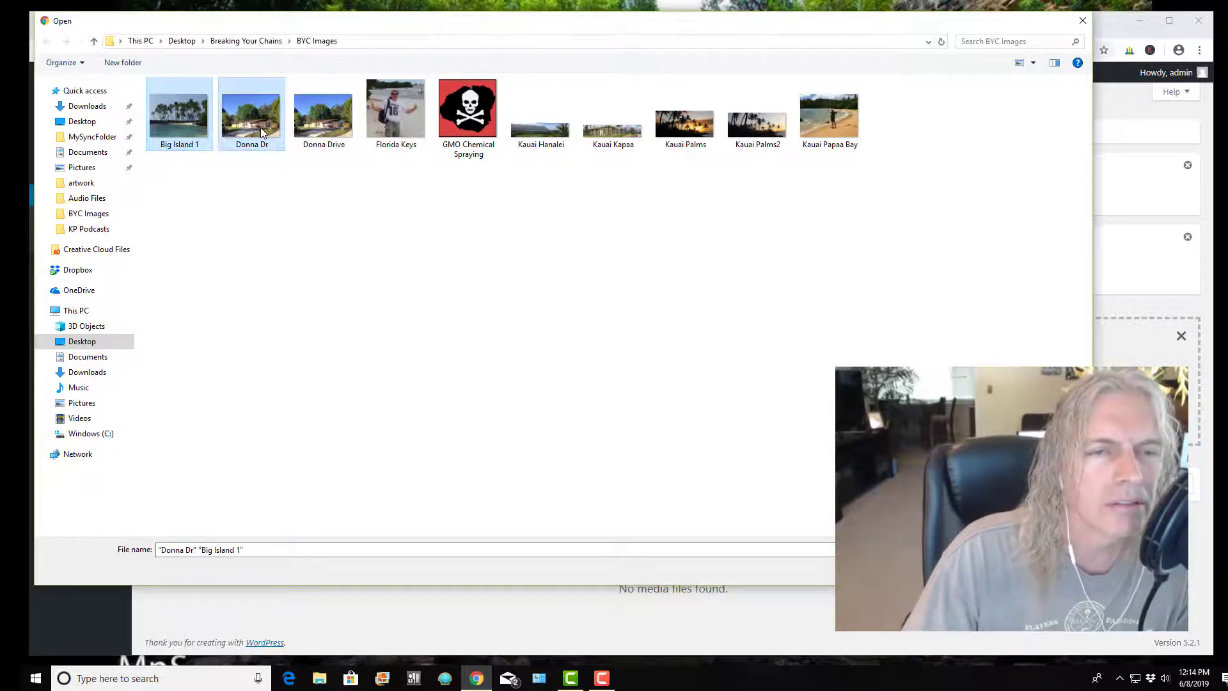
{"action": "left_click", "coordinate": [408, 113], "text": "ctrl"}
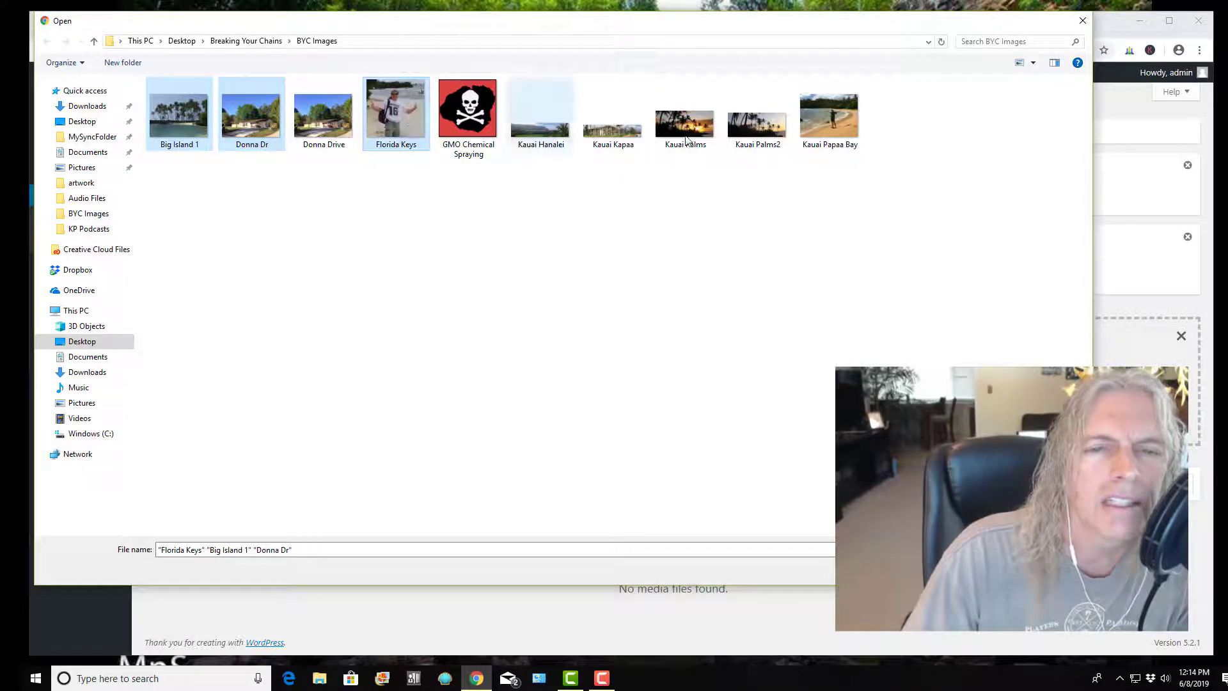
{"action": "left_click", "coordinate": [832, 132], "text": "ctrl"}
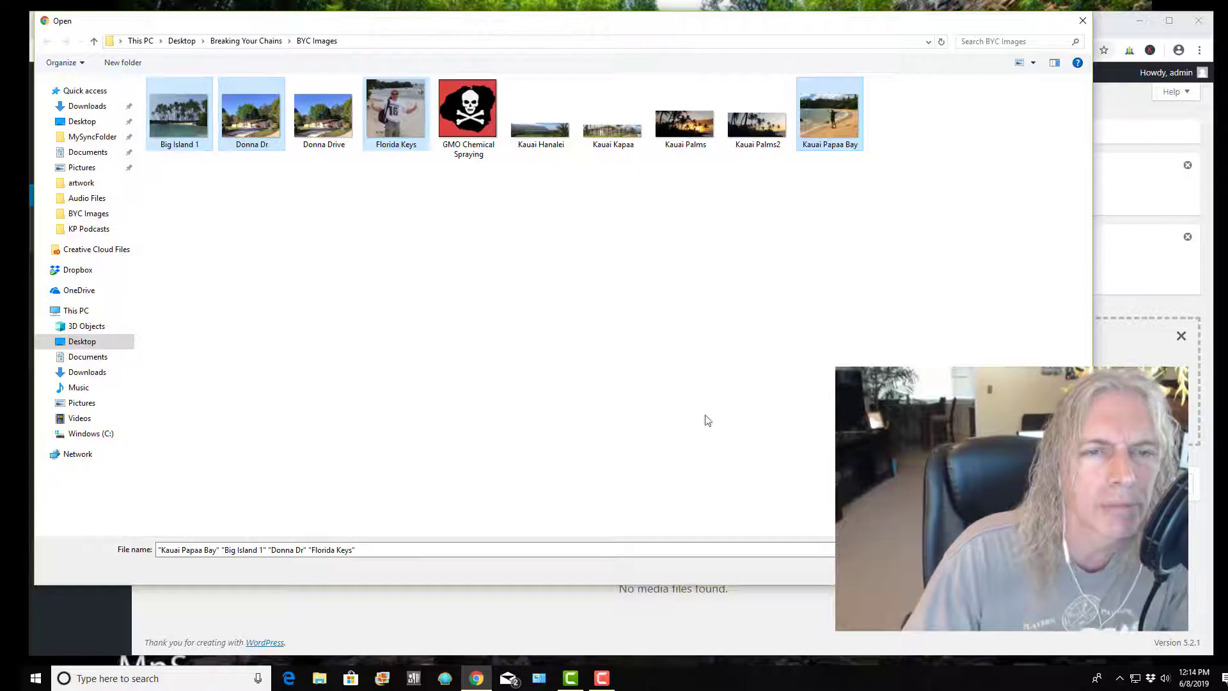
{"action": "left_click", "coordinate": [998, 569]}
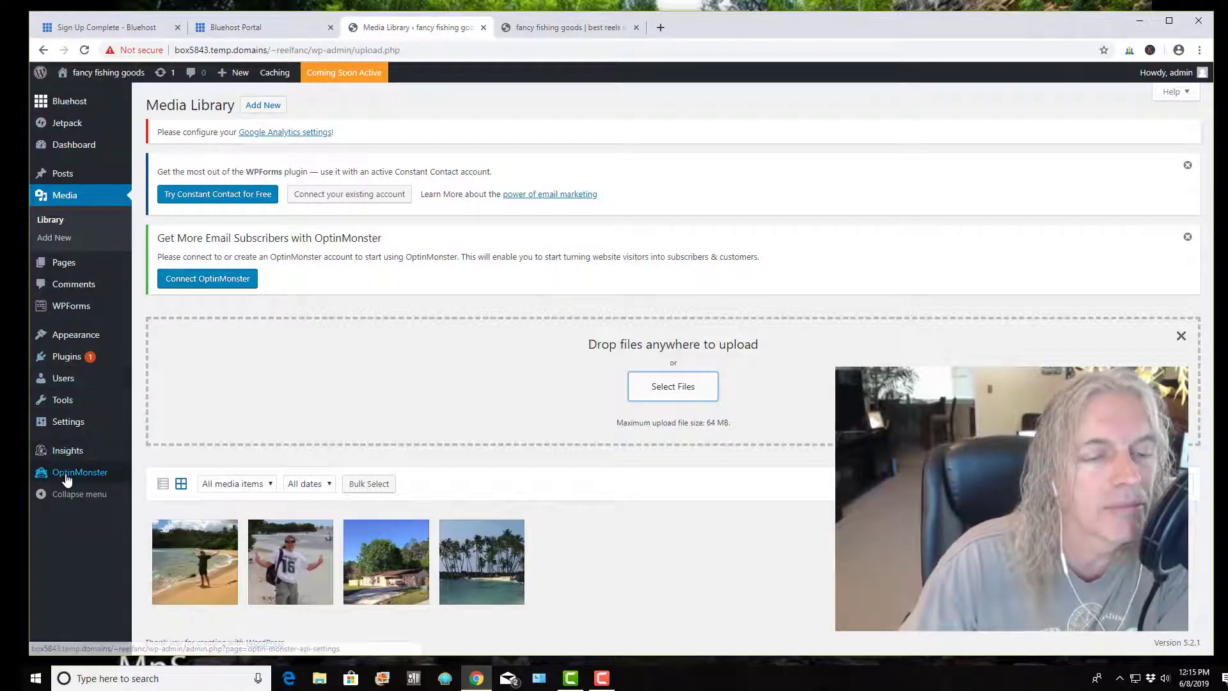
Open the All Pages list showing Privacy Policy and Sample Page
{"action": "mouse_move", "coordinate": [74, 366]}
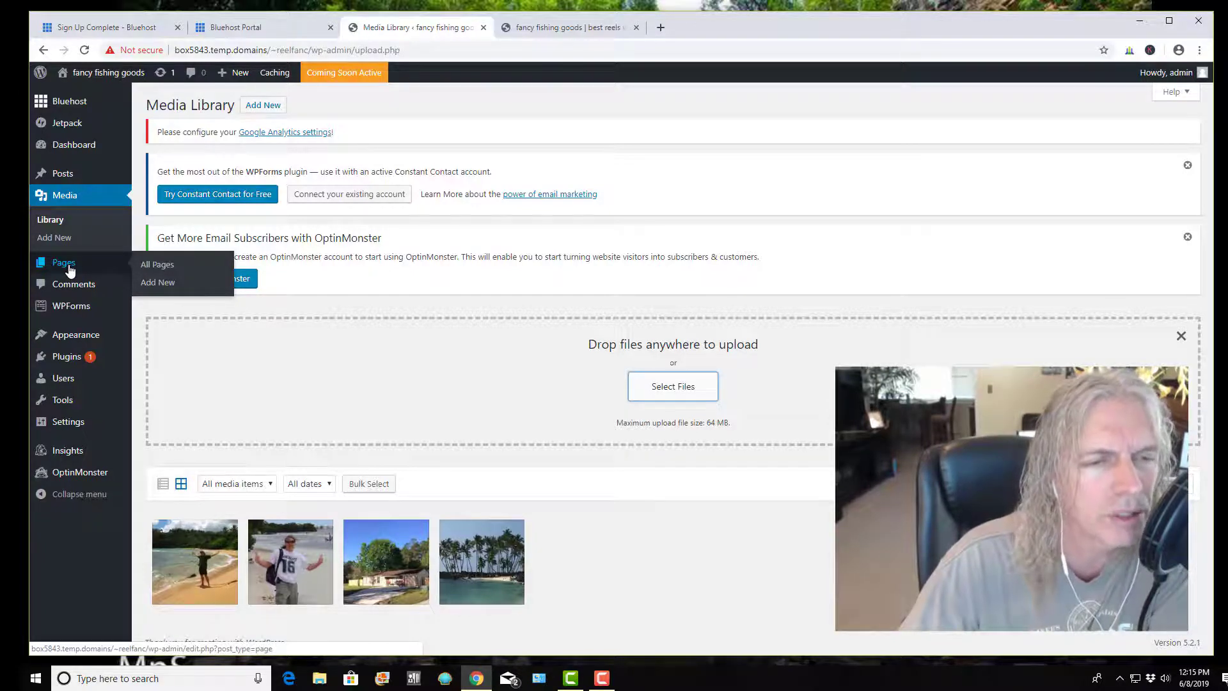
{"action": "left_click", "coordinate": [64, 263]}
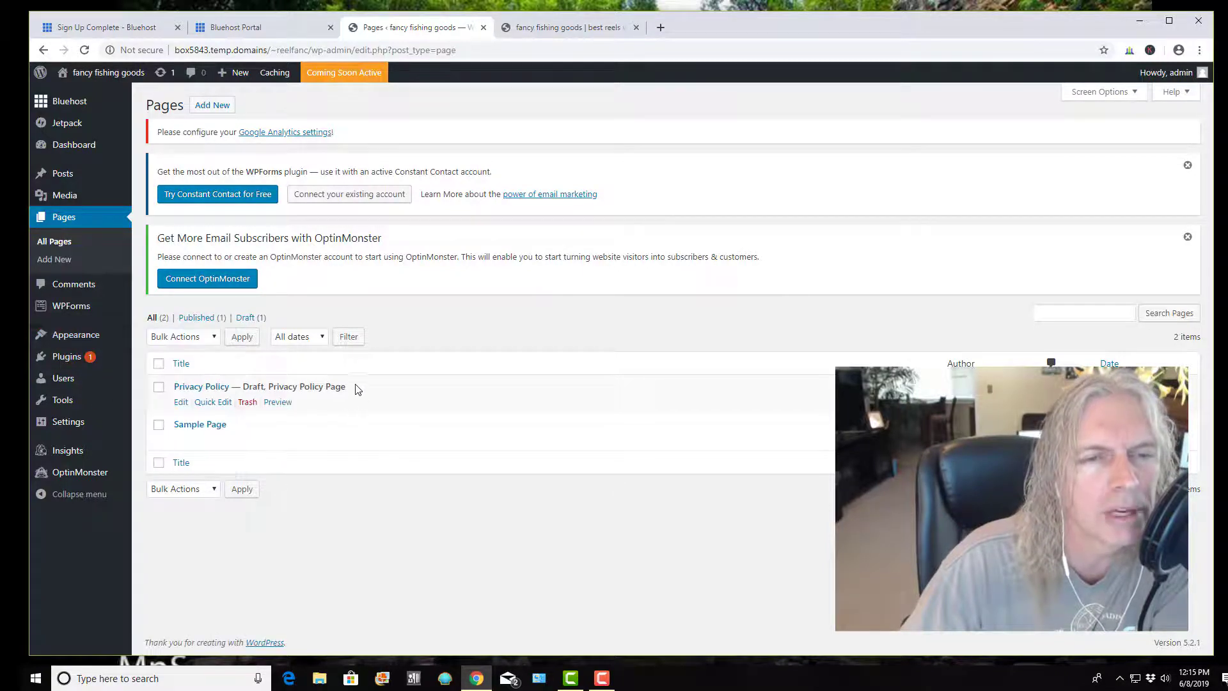
Create a page titled 'Page 1' with the text 'hi there' and publish it
{"action": "left_click", "coordinate": [219, 111]}
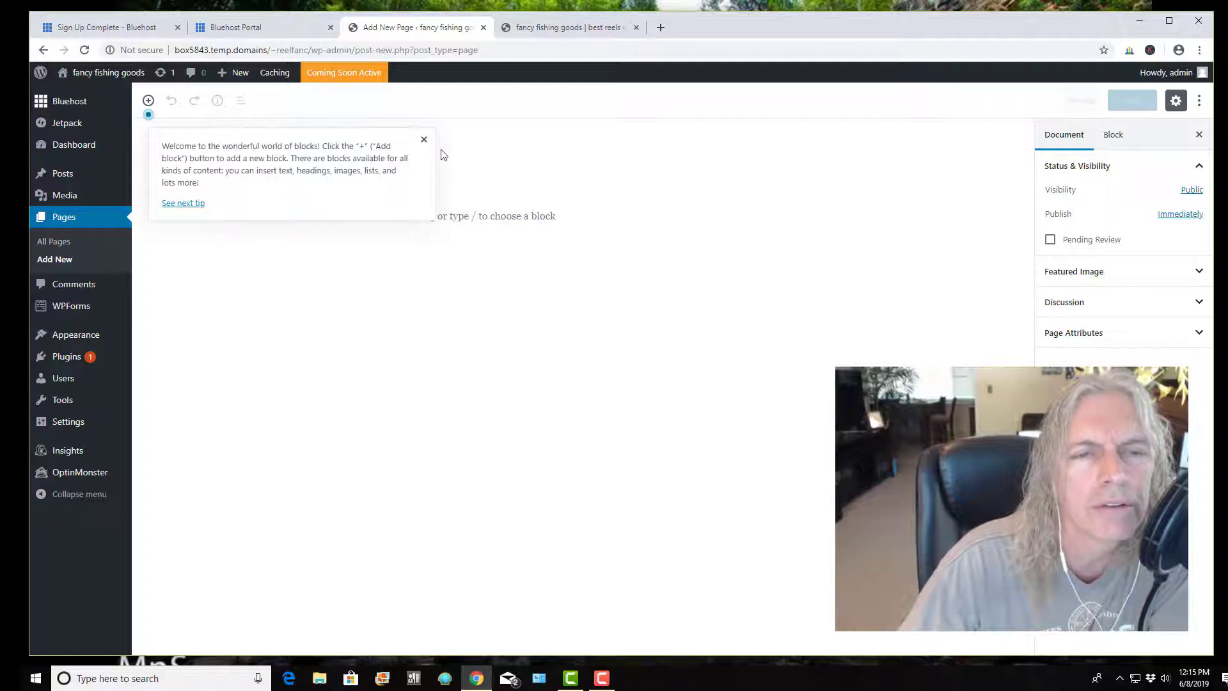
{"action": "left_click", "coordinate": [423, 140]}
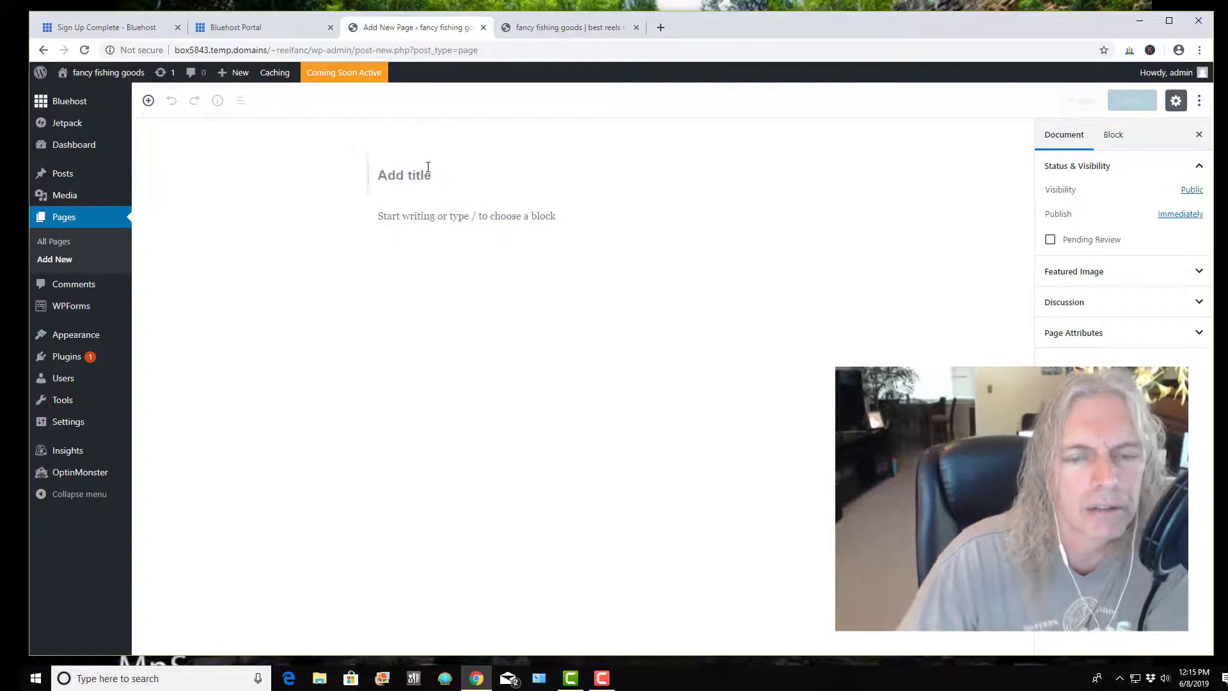
{"action": "type", "text": "Page"}
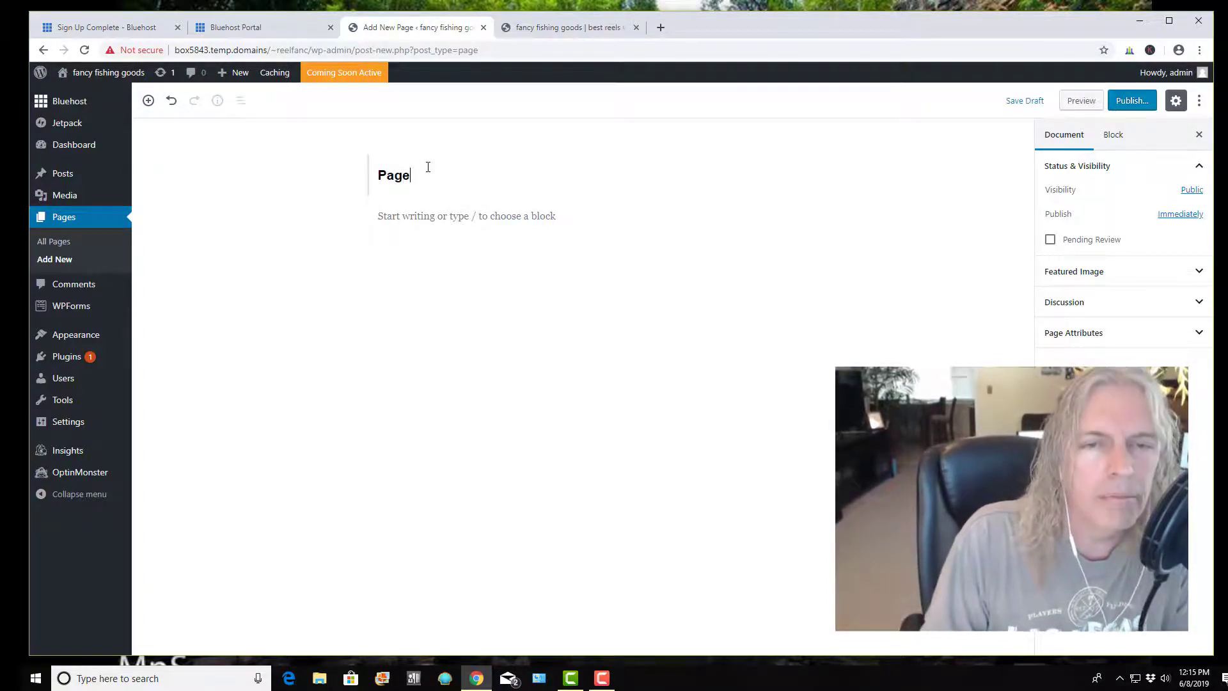
{"action": "type", "text": " 1"}
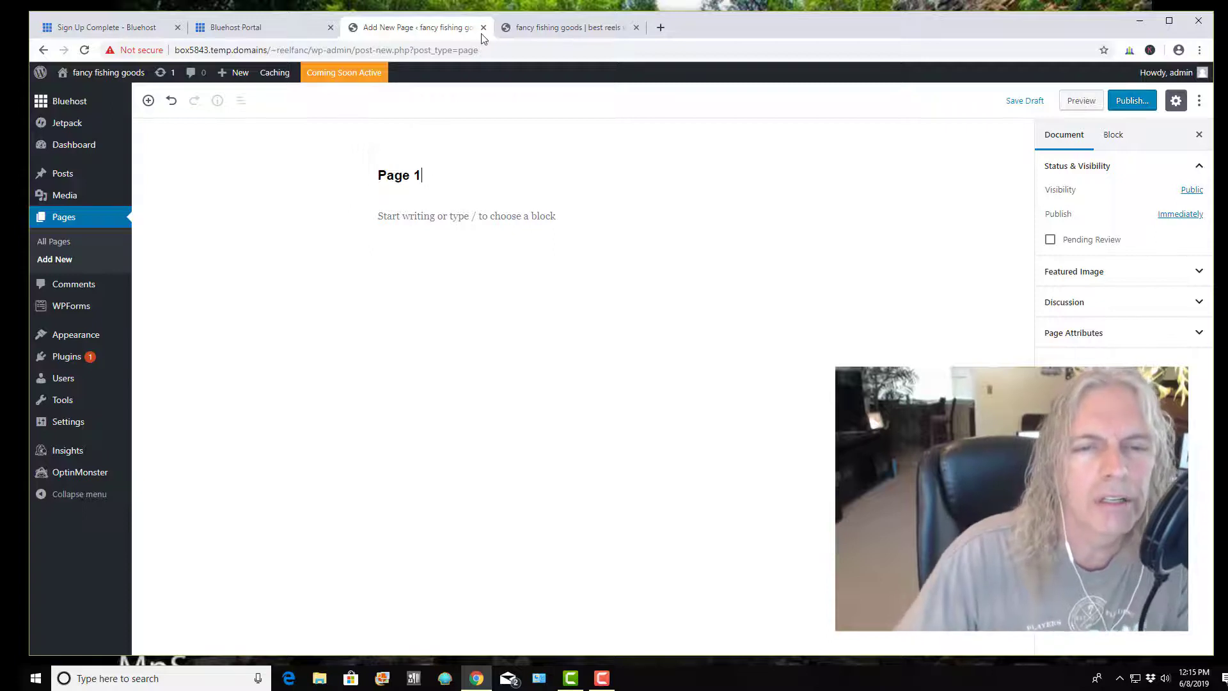
{"action": "left_click", "coordinate": [472, 206]}
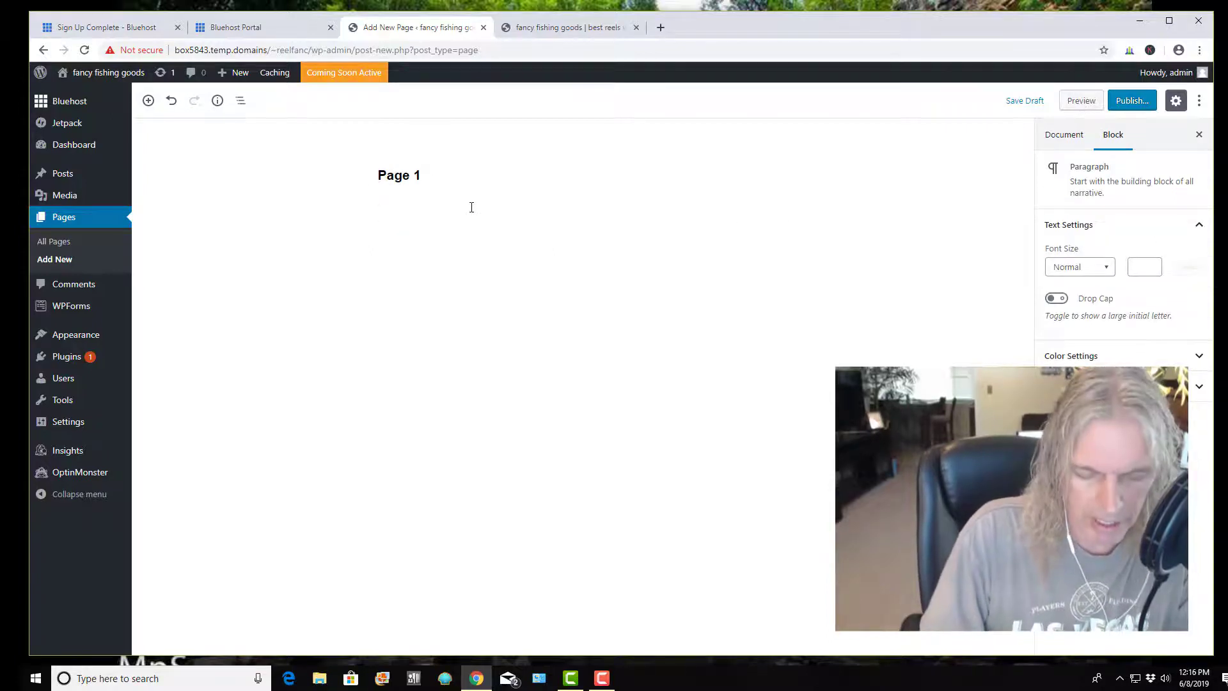
{"action": "type", "text": "hi there"}
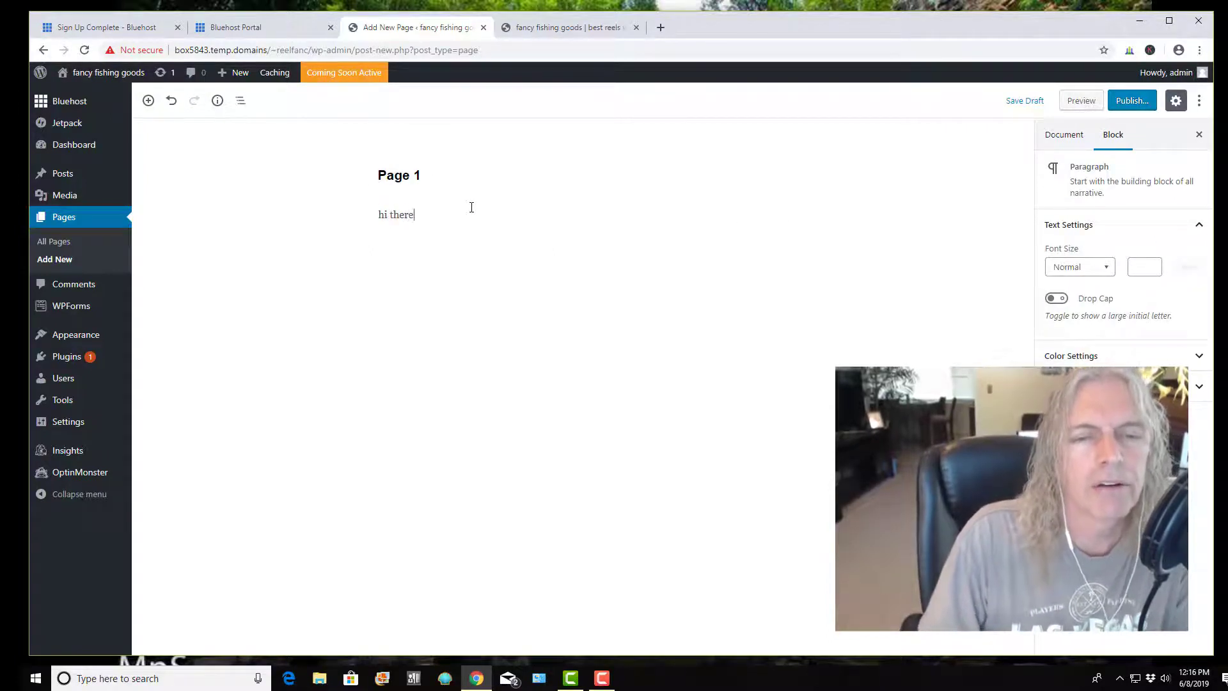
{"action": "left_click", "coordinate": [1131, 102]}
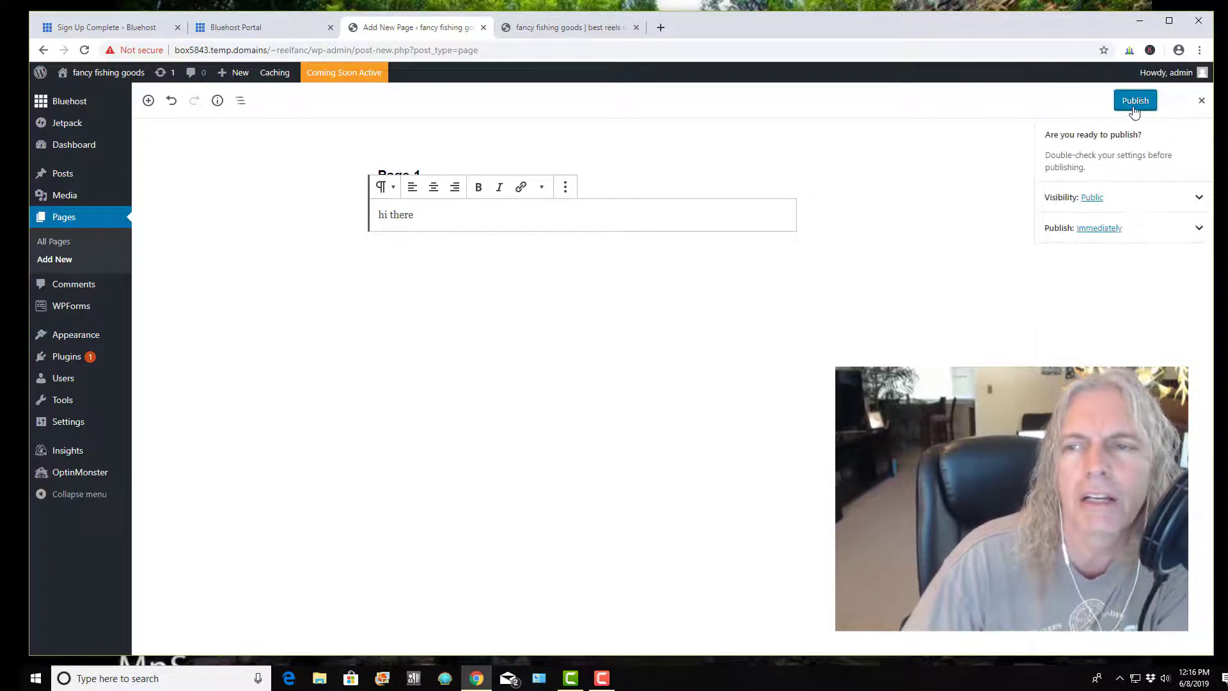
{"action": "left_click", "coordinate": [1134, 102]}
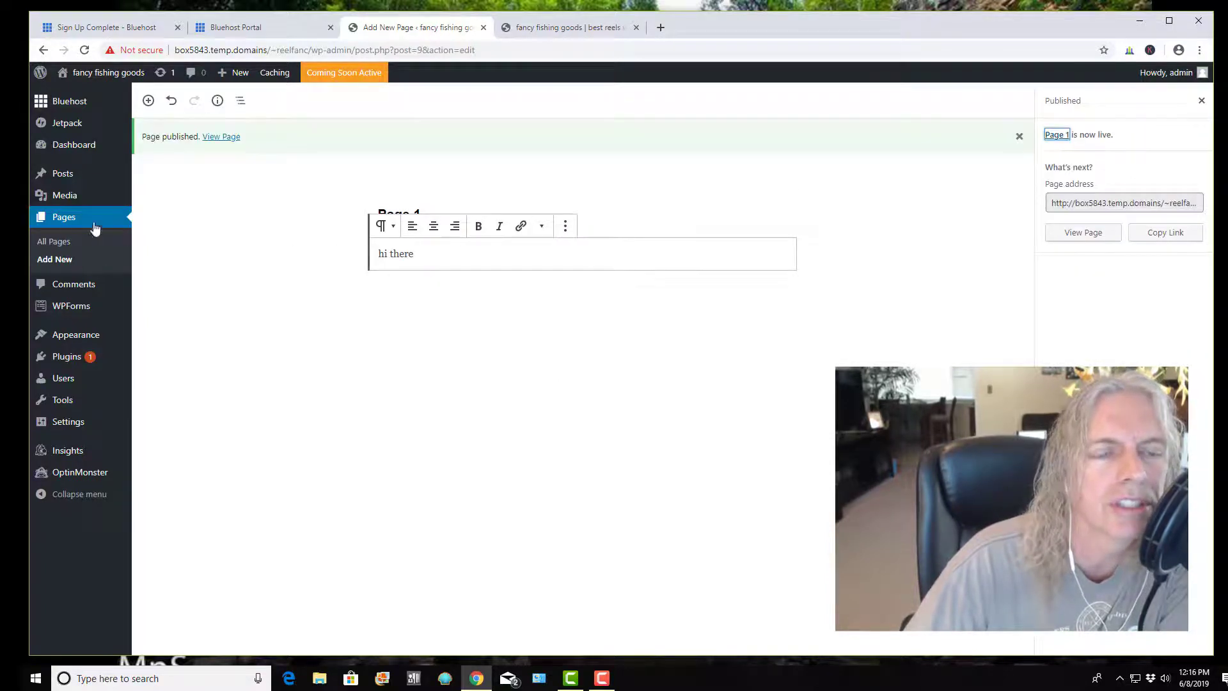
Add a new page titled 'Page 2' with the paragraph 'Hi again' and publish it
{"action": "left_click", "coordinate": [61, 264]}
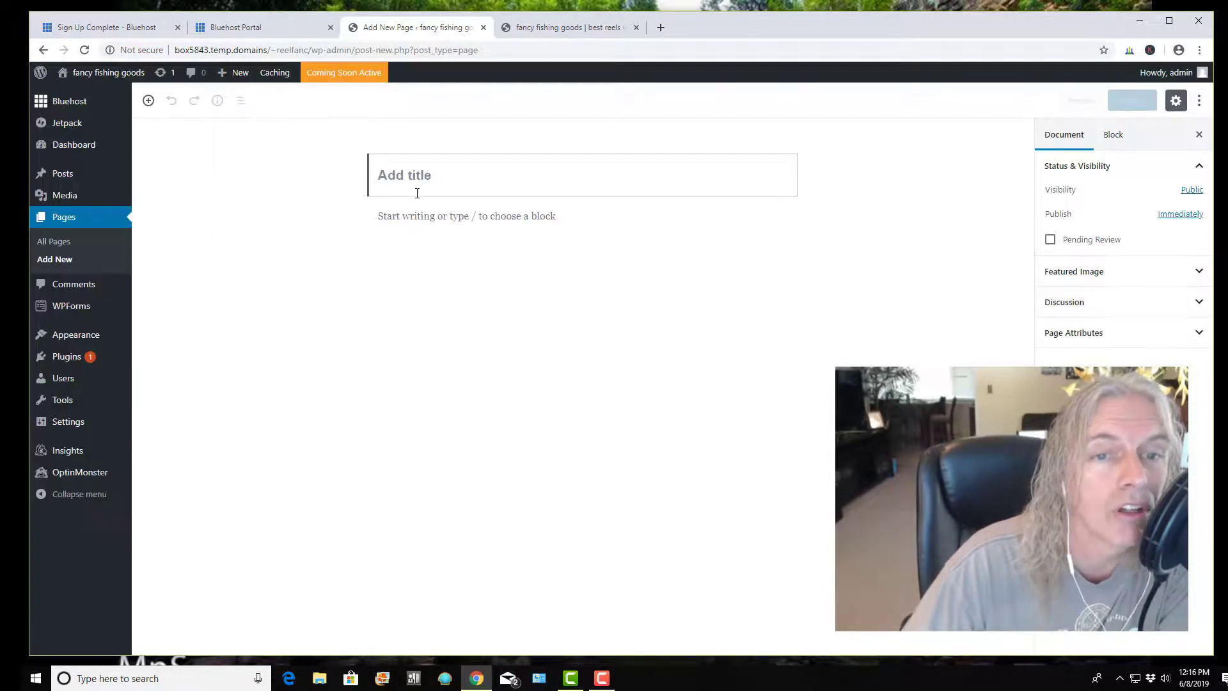
{"action": "type", "text": "Page"}
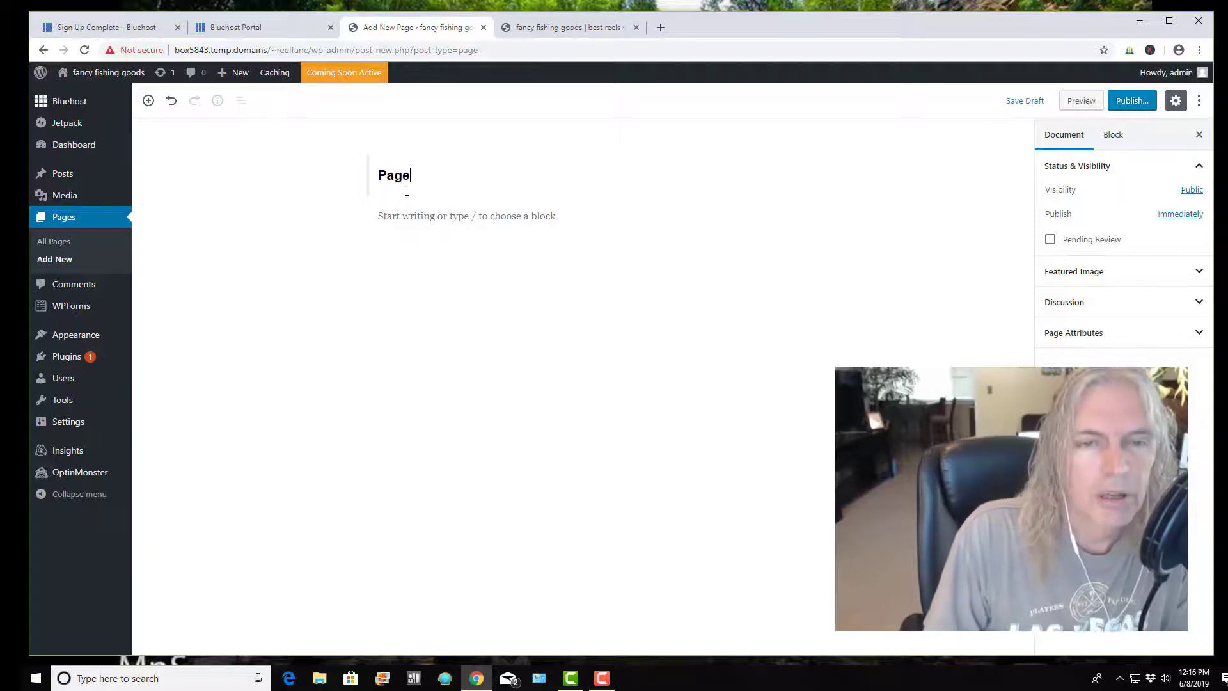
{"action": "type", "text": " 2"}
{"action": "left_click", "coordinate": [427, 228]}
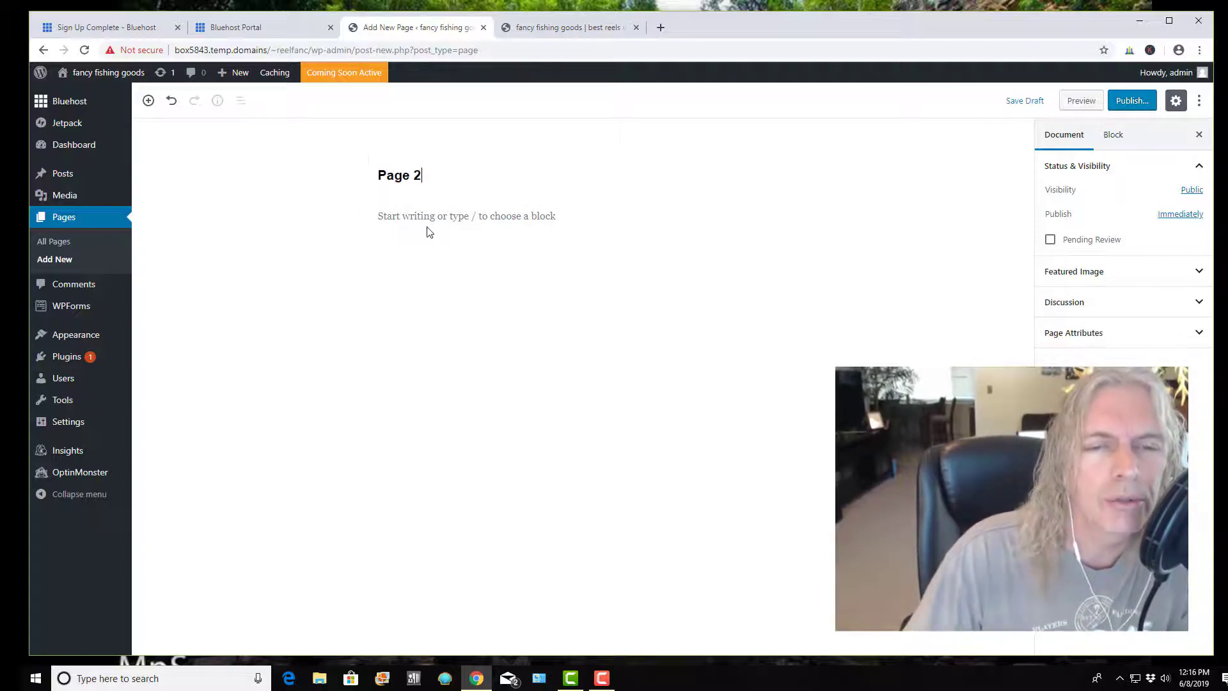
{"action": "type", "text": "Hi "}
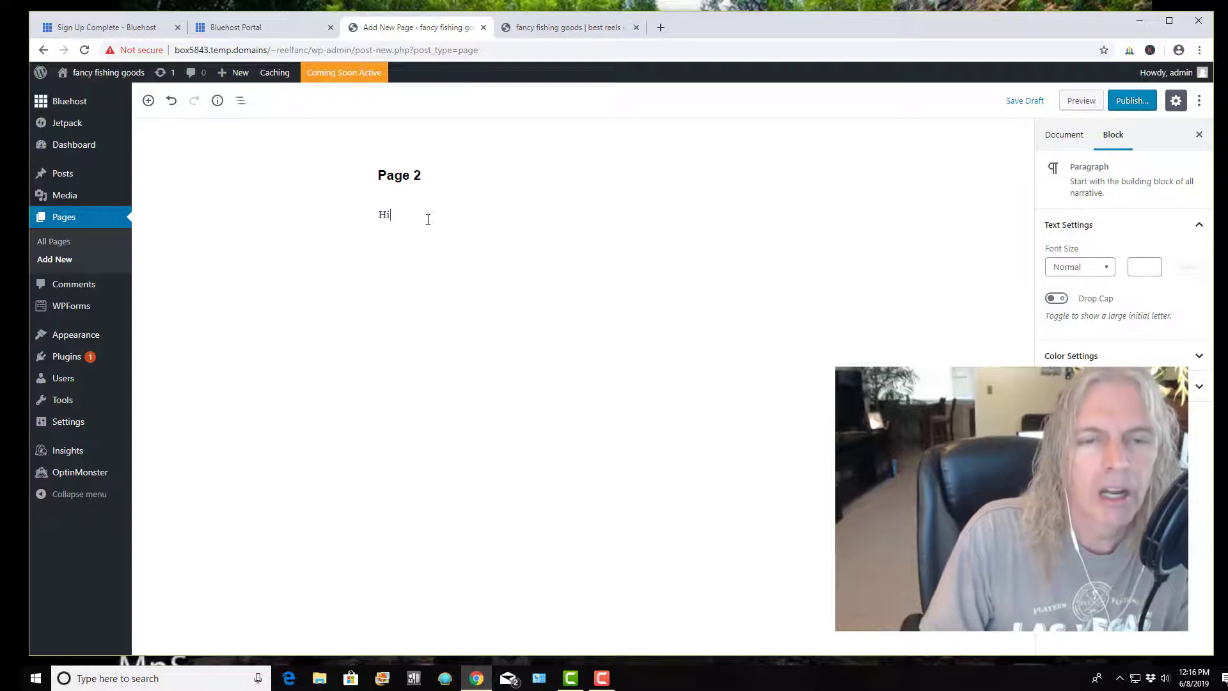
{"action": "type", "text": "again"}
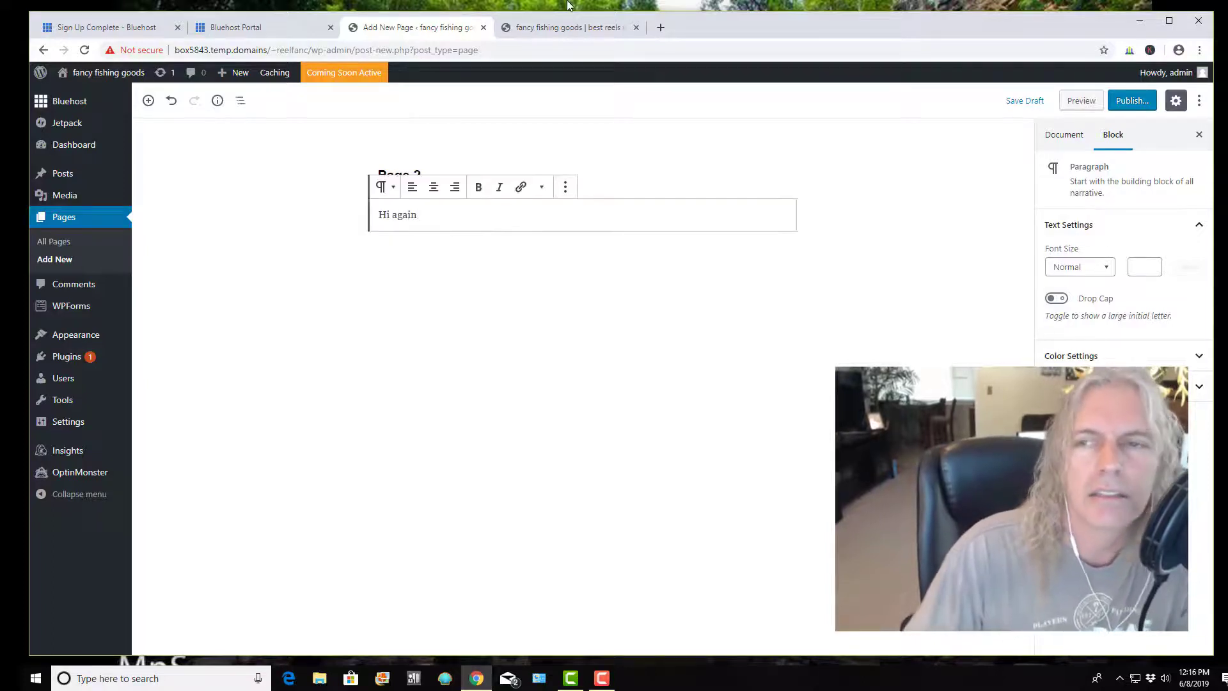
{"action": "left_click", "coordinate": [1132, 103]}
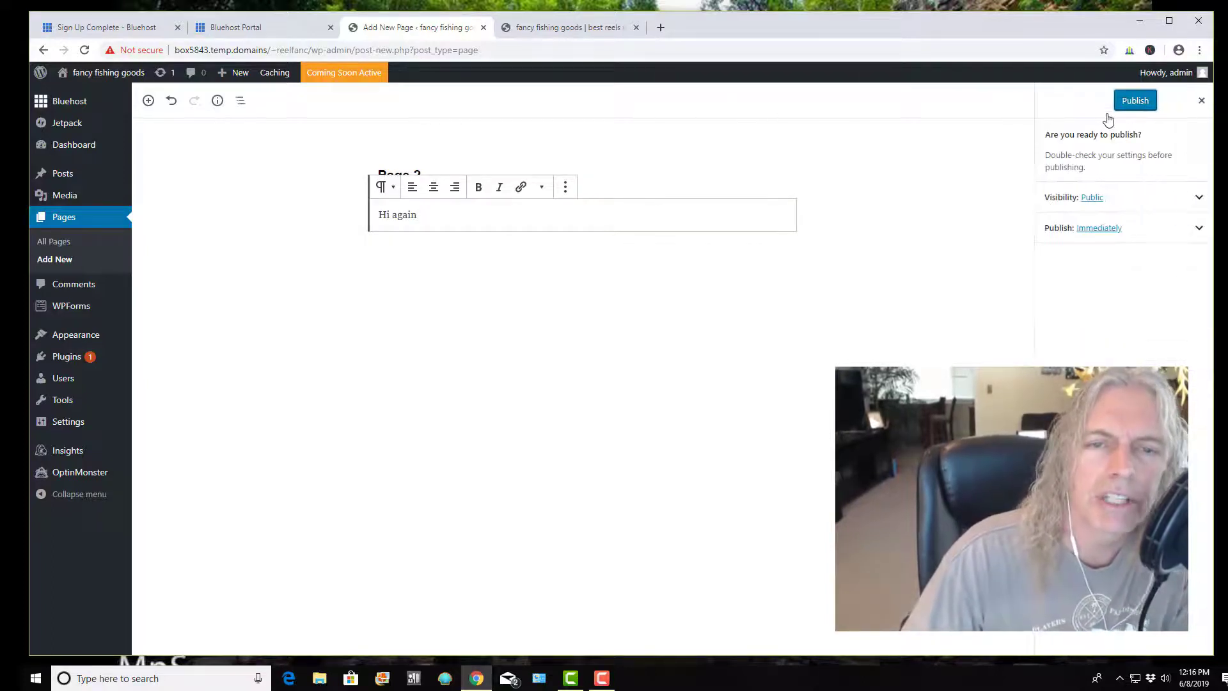
{"action": "left_click", "coordinate": [1136, 100]}
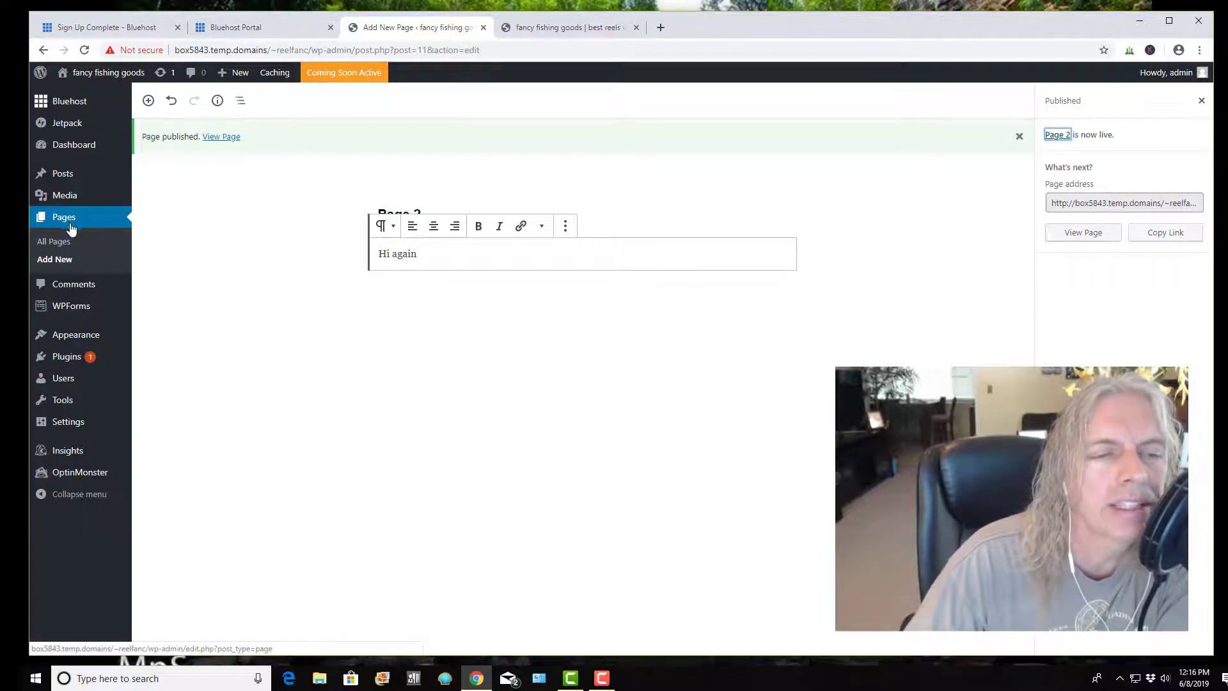
Create a page titled 'Page 3' with the paragraph 'Hi once again' and publish it
{"action": "left_click", "coordinate": [62, 263]}
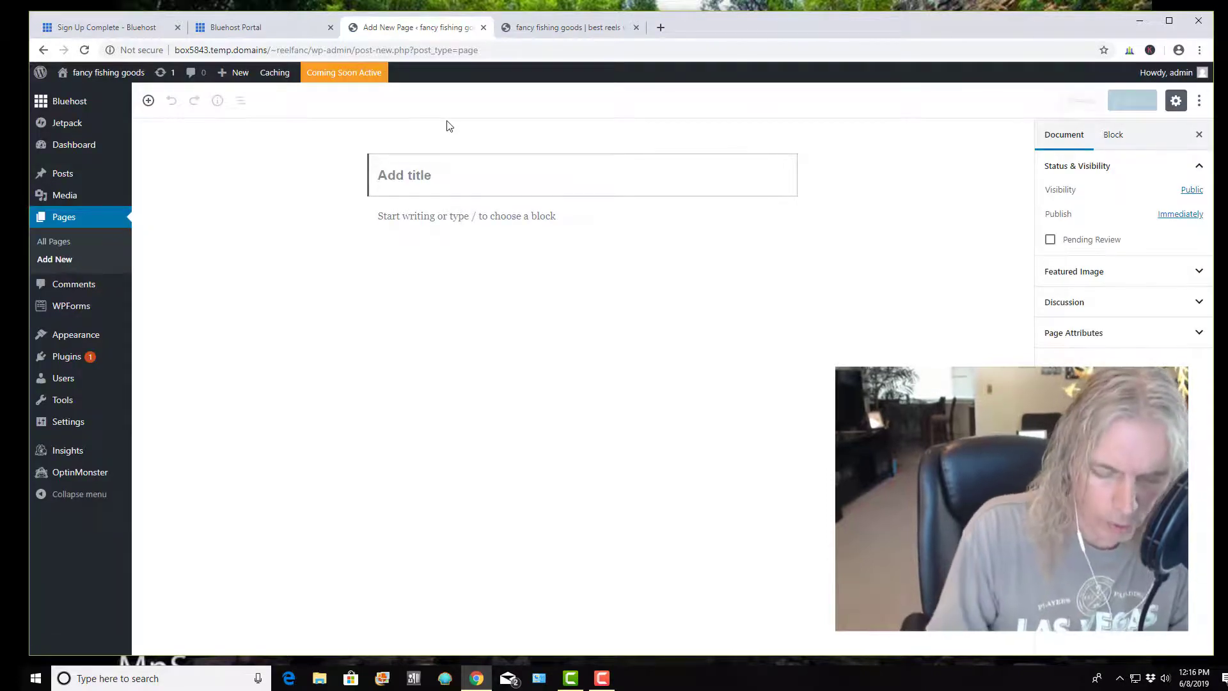
{"action": "type", "text": "Page 3"}
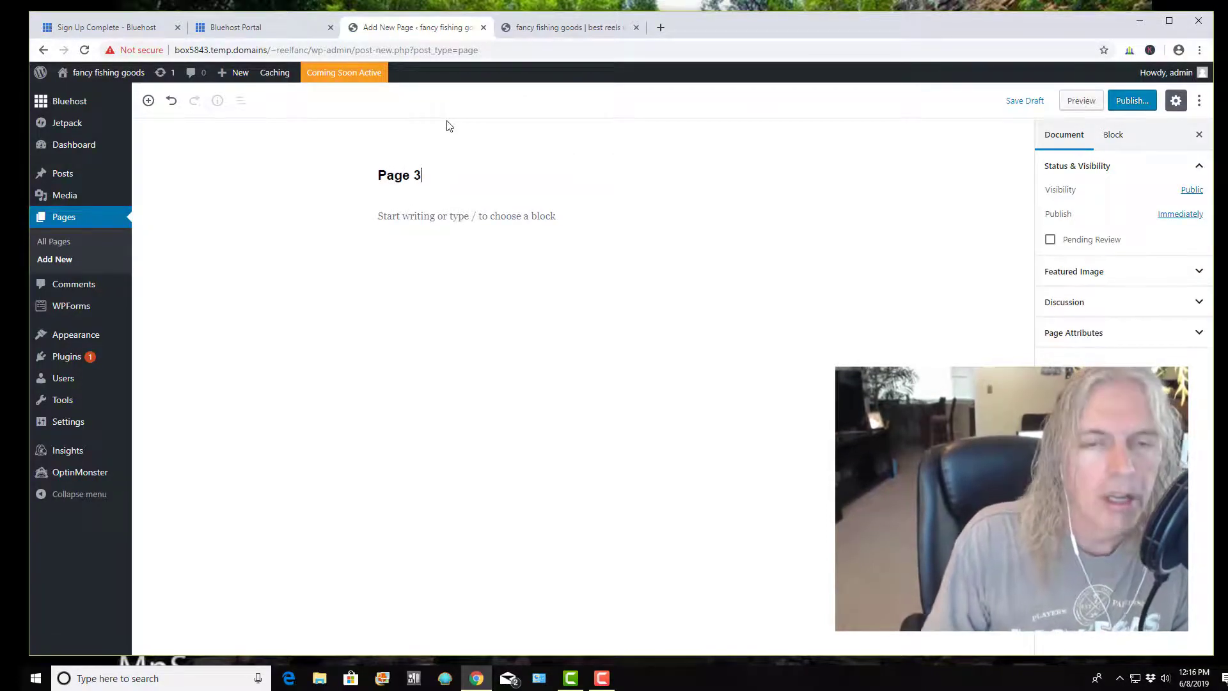
{"action": "key", "text": "Return"}
{"action": "type", "text": "HI"}
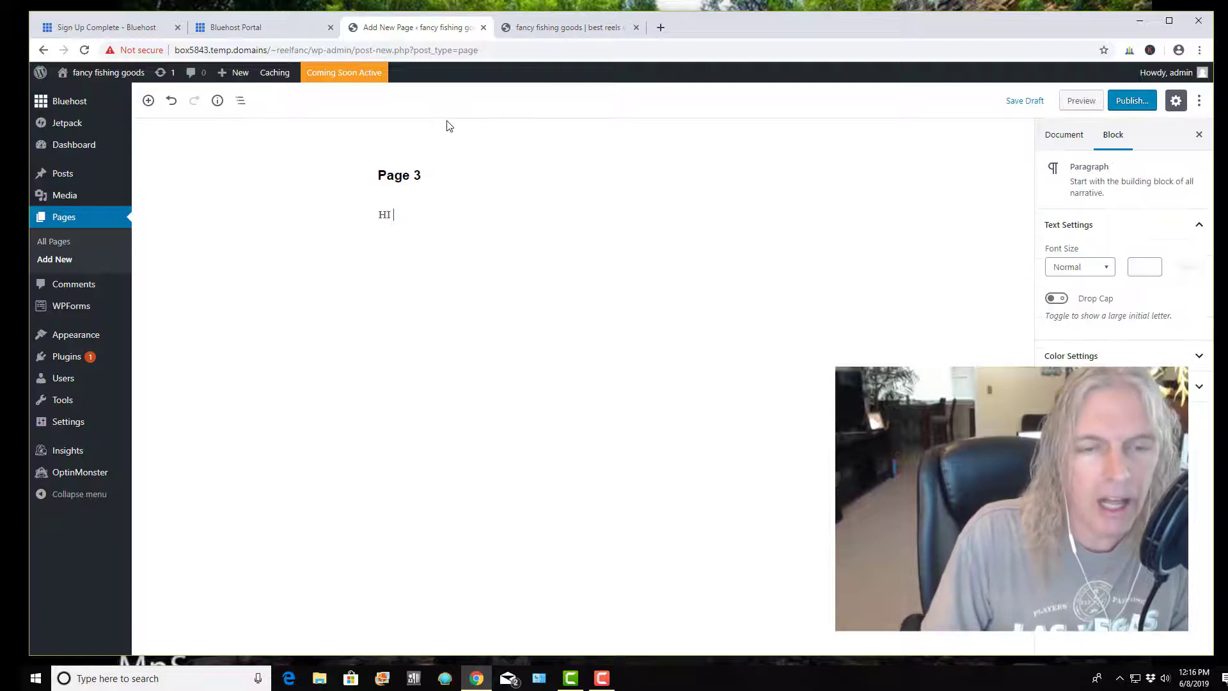
{"action": "key", "text": "BackSpace"}
{"action": "key", "text": "BackSpace"}
{"action": "key", "text": "BackSpace"}
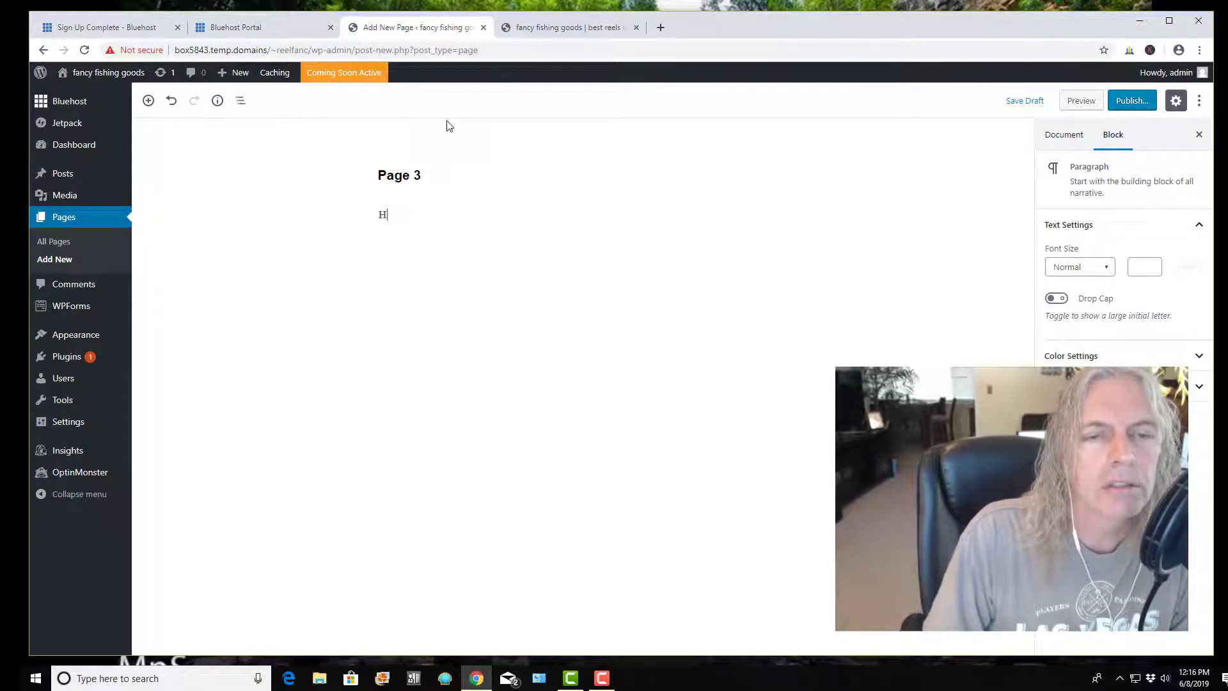
{"action": "type", "text": "i once again"}
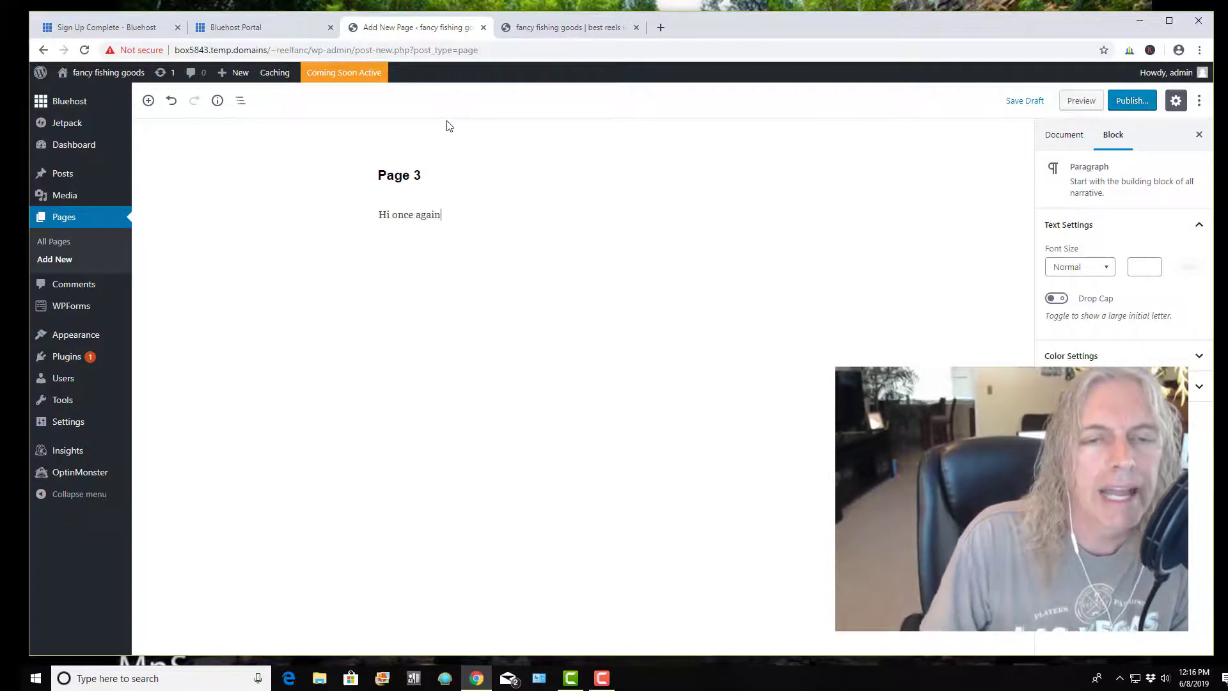
{"action": "left_click", "coordinate": [1132, 103]}
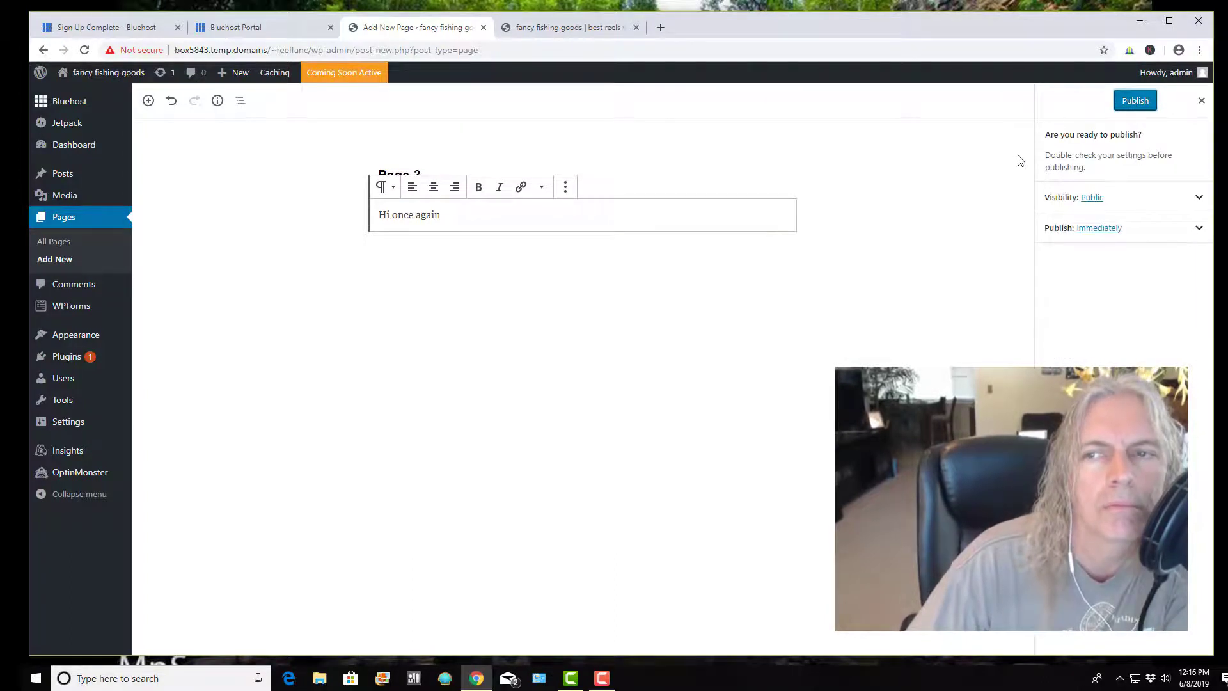
{"action": "left_click", "coordinate": [1134, 103]}
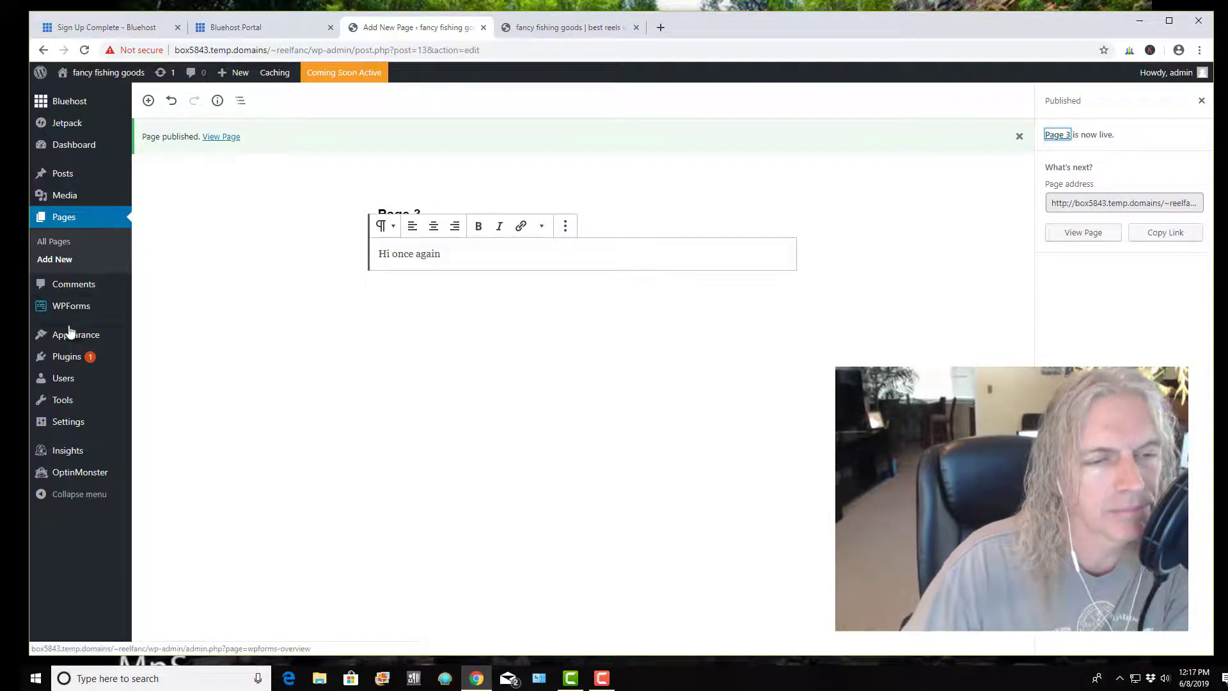
In Appearance > Menus, remove Sample Page, save Menu 1, and view it on the live site
{"action": "mouse_move", "coordinate": [69, 337]}
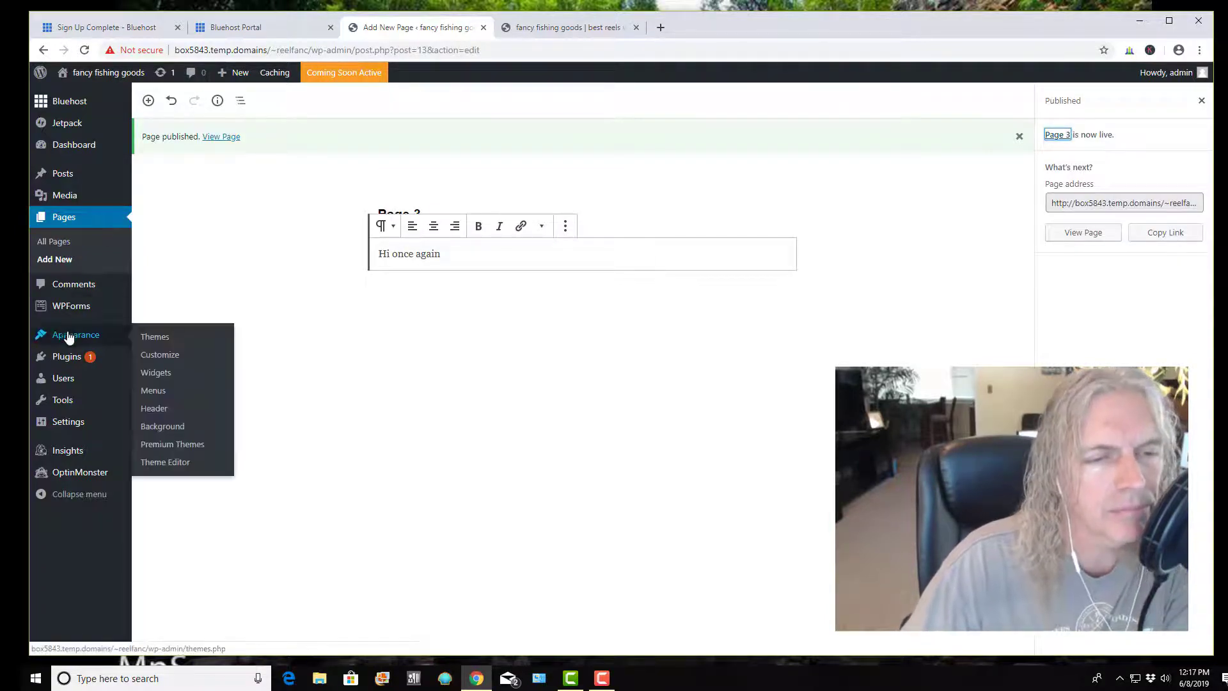
{"action": "left_click", "coordinate": [158, 394]}
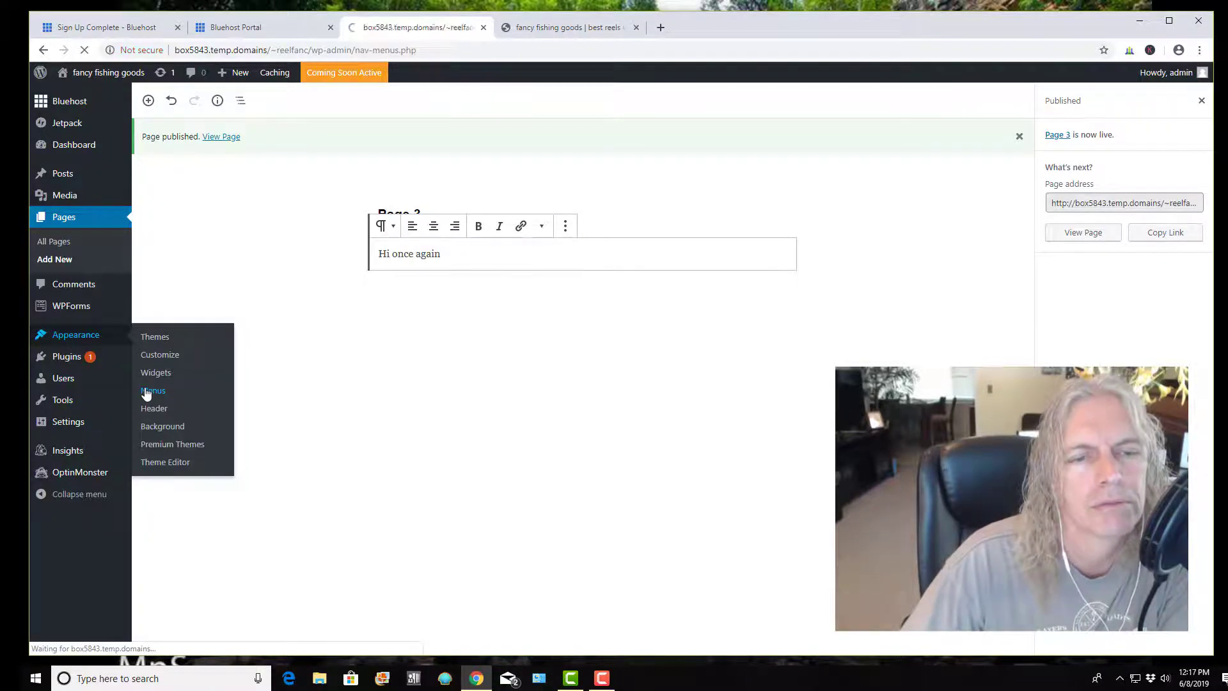
{"action": "scroll", "coordinate": [275, 333], "scroll_direction": "down", "scroll_amount": 1}
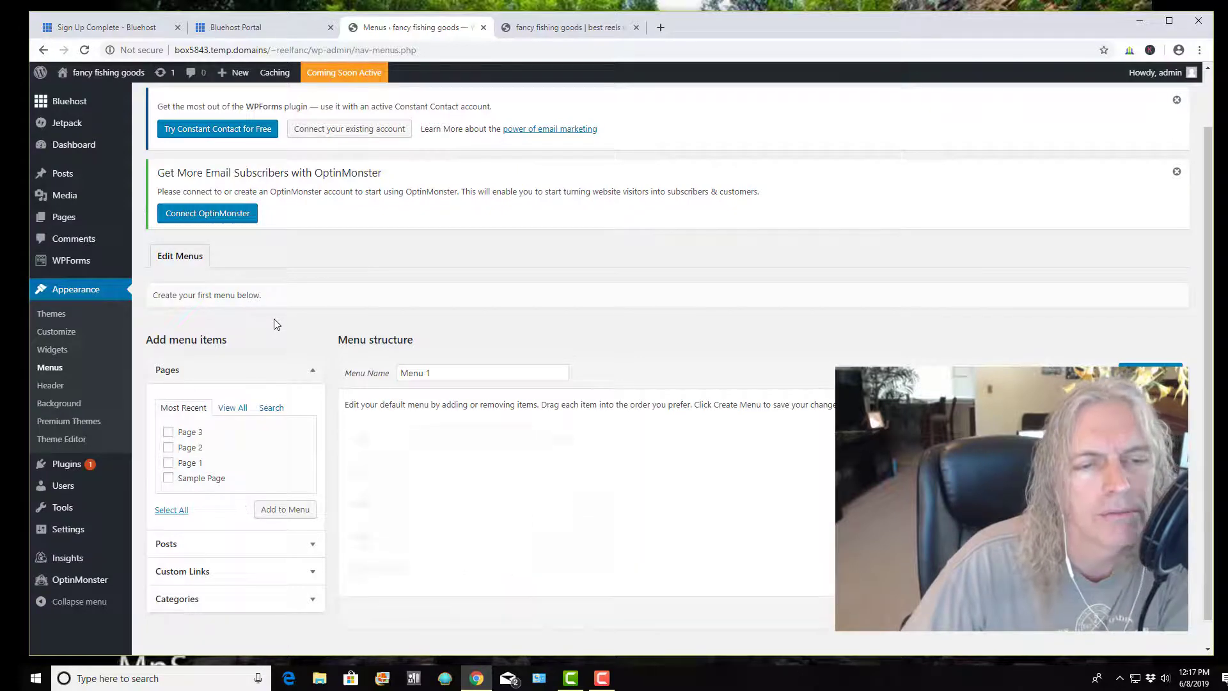
{"action": "scroll", "coordinate": [275, 323], "scroll_direction": "down", "scroll_amount": 1}
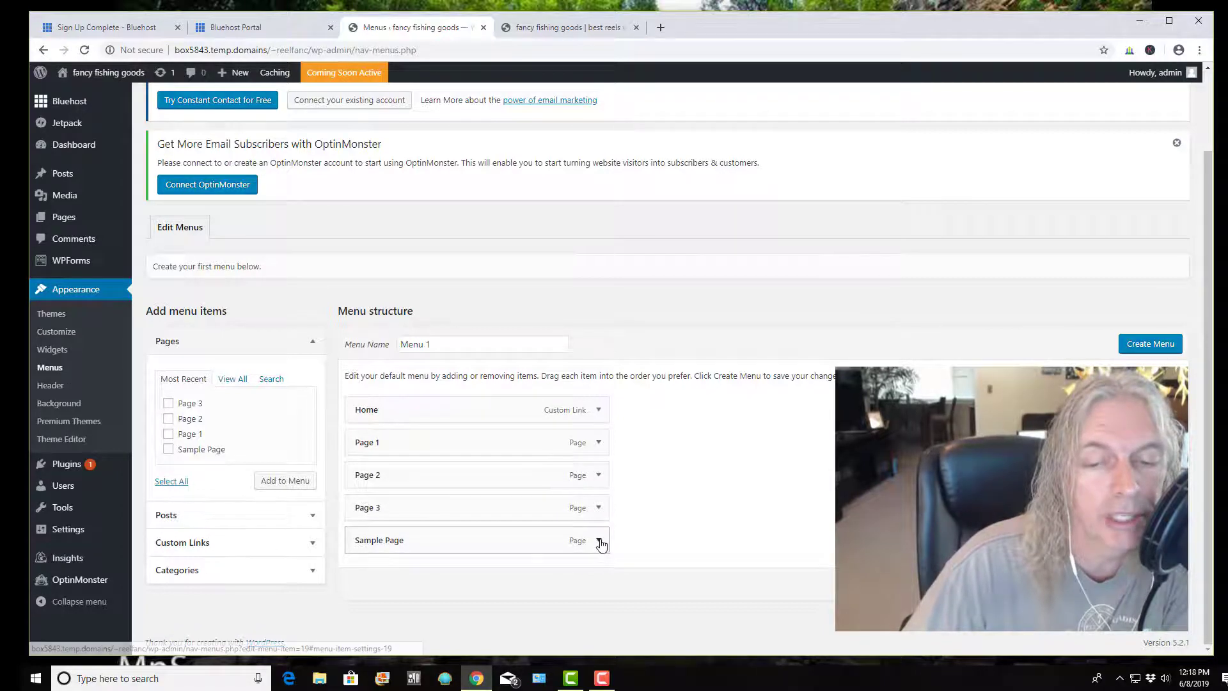
{"action": "scroll", "coordinate": [598, 540], "scroll_direction": "up", "scroll_amount": 1}
{"action": "left_click", "coordinate": [599, 568]}
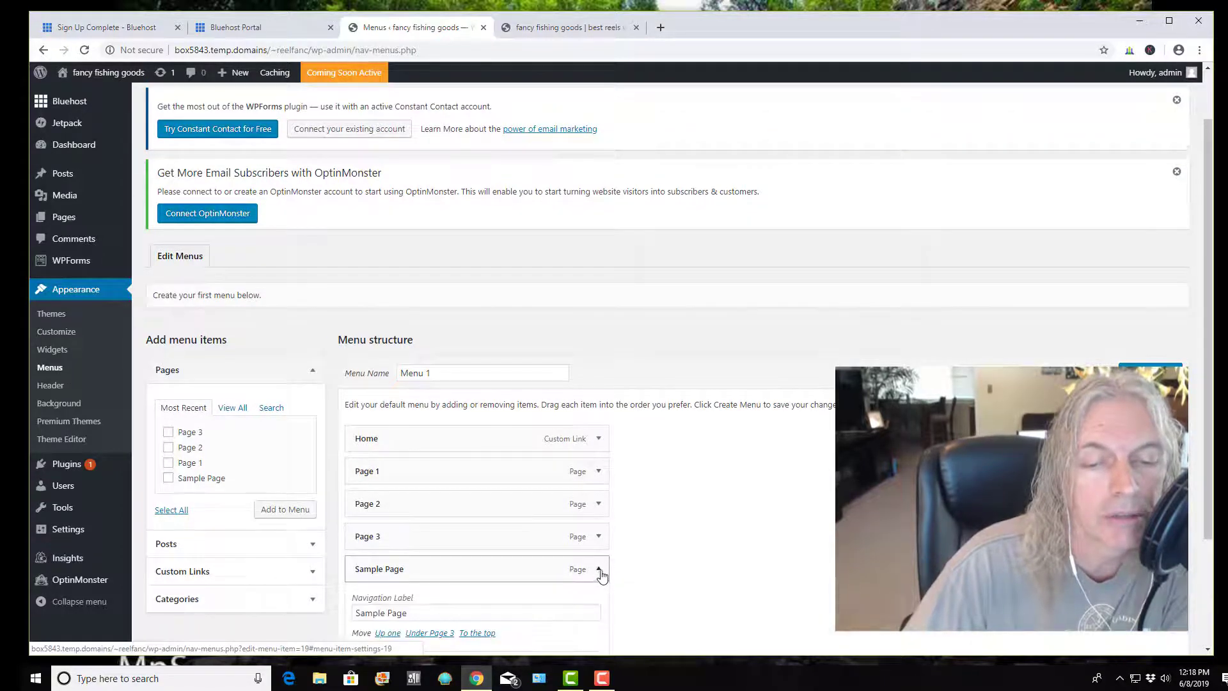
{"action": "scroll", "coordinate": [655, 436], "scroll_direction": "down", "scroll_amount": 3}
{"action": "left_click", "coordinate": [367, 537]}
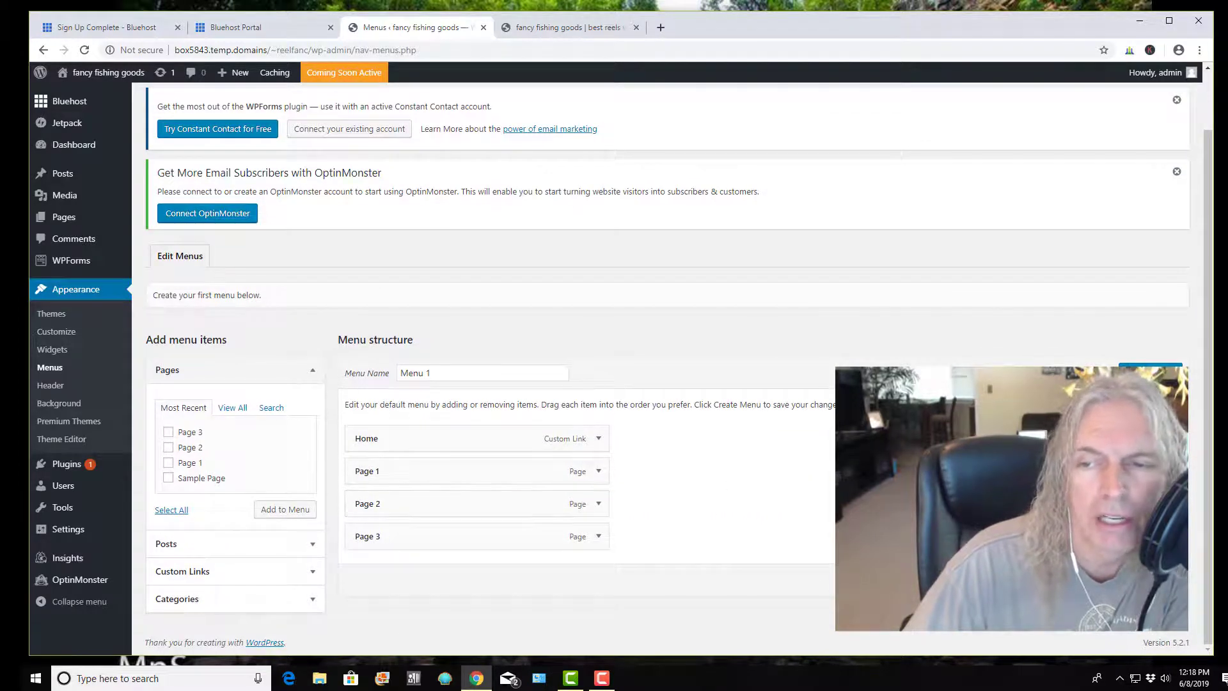
{"action": "left_click", "coordinate": [1151, 373]}
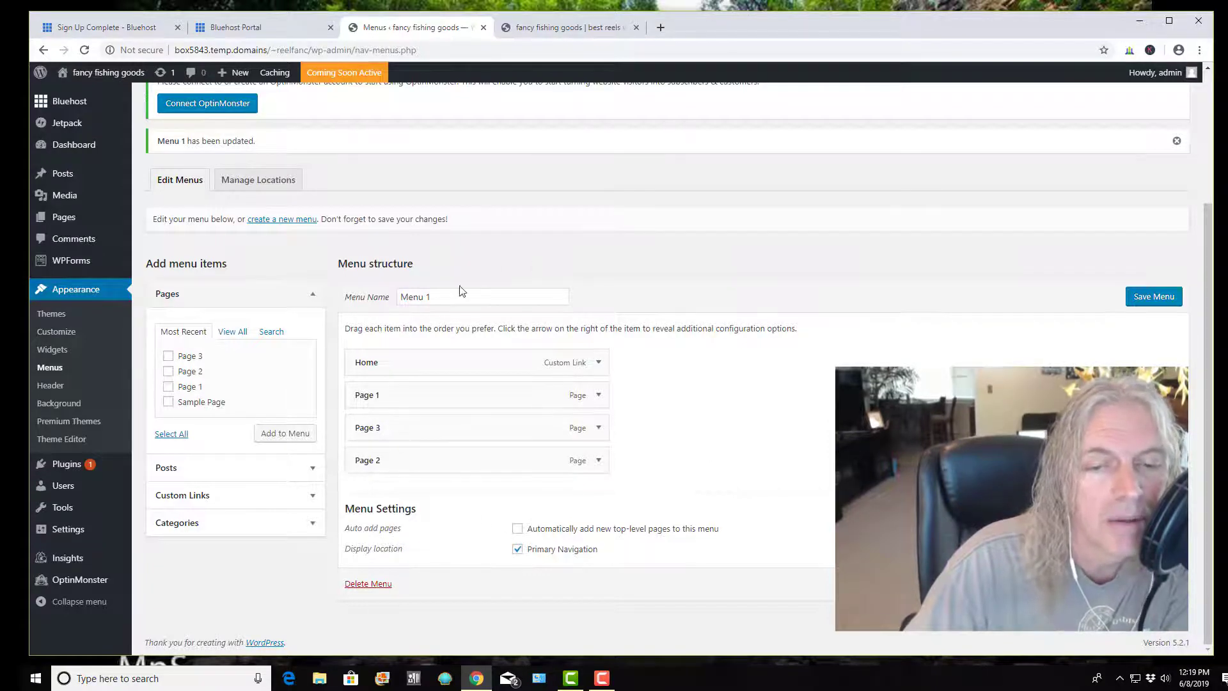
{"action": "left_click", "coordinate": [554, 29]}
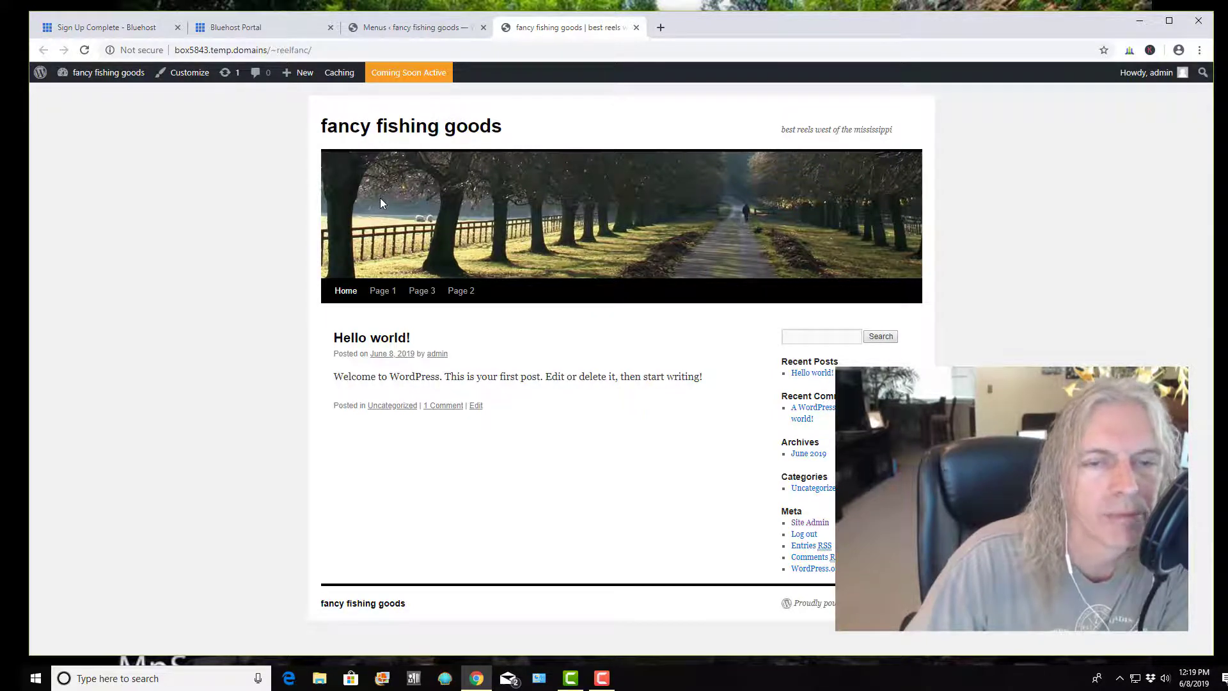
Go to the admin Dashboard, then switch to the Bluehost Portal home page
{"action": "left_click", "coordinate": [94, 98]}
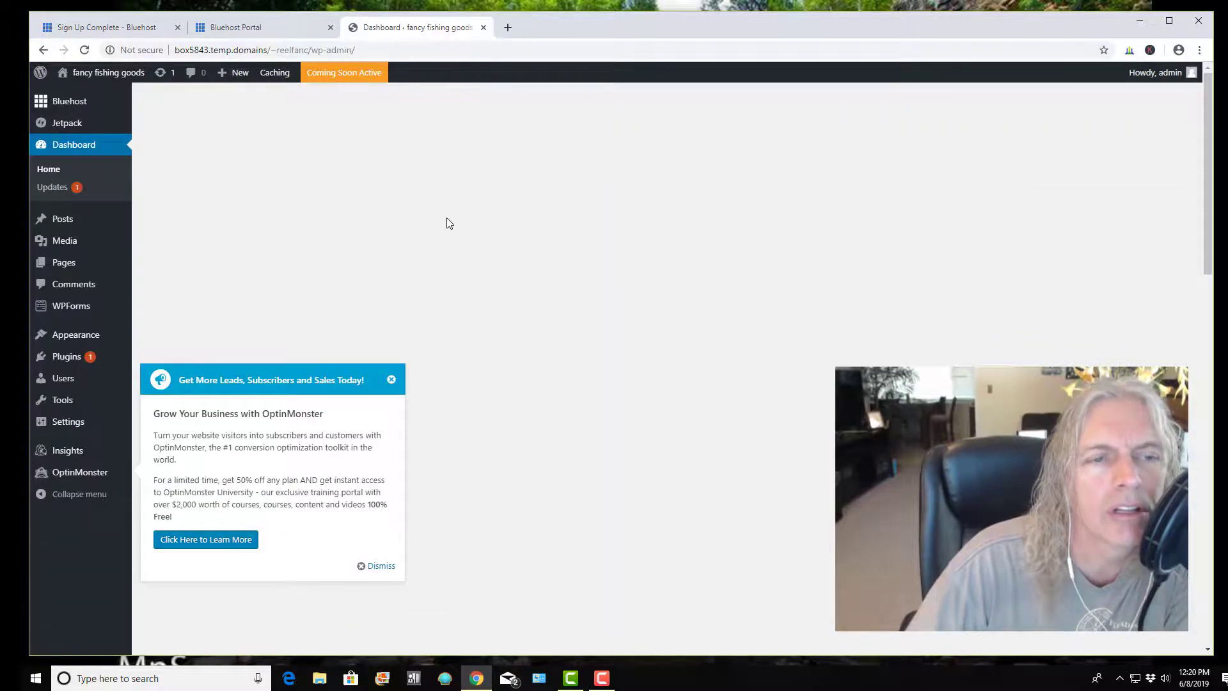
{"action": "left_click", "coordinate": [254, 28]}
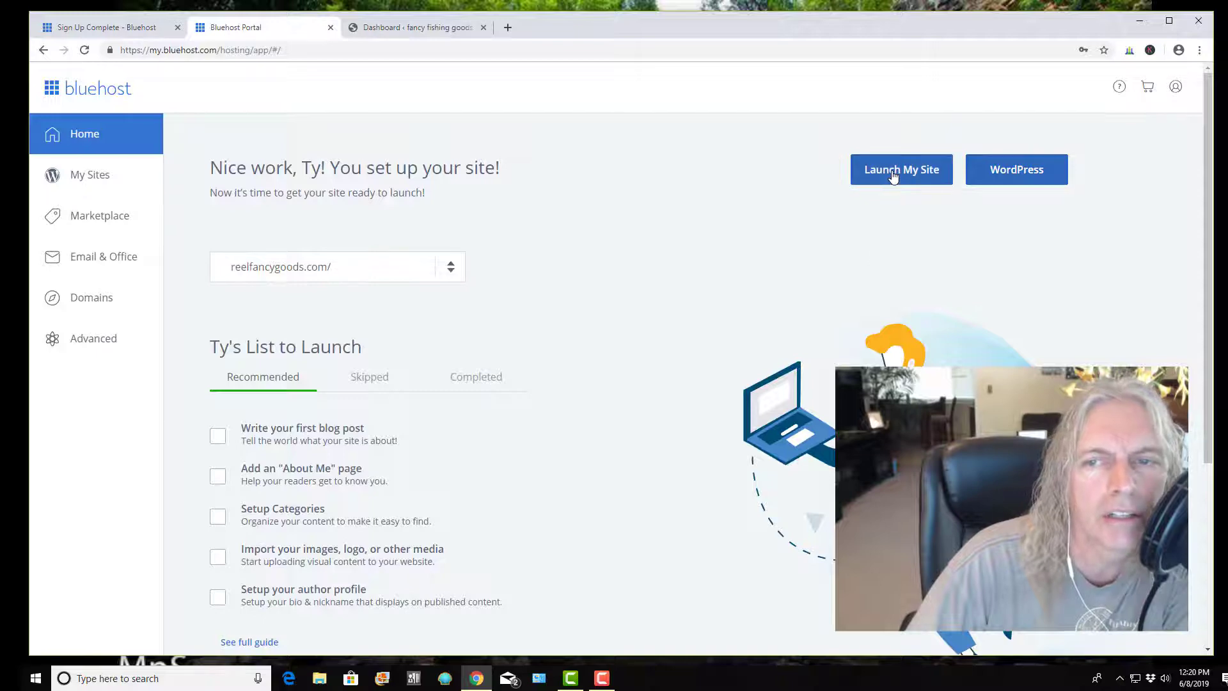
Launch the site despite unfinished recommended tasks and open the newly live site
{"action": "left_click", "coordinate": [893, 177]}
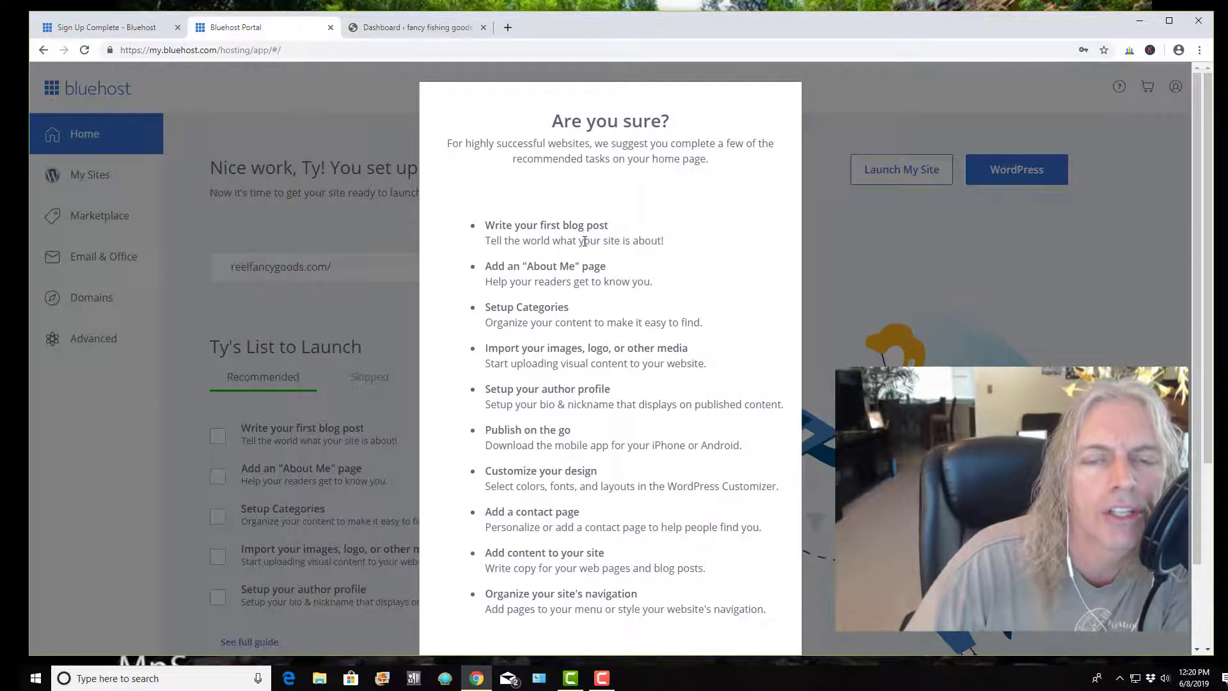
{"action": "scroll", "coordinate": [585, 241], "scroll_direction": "down", "scroll_amount": 3}
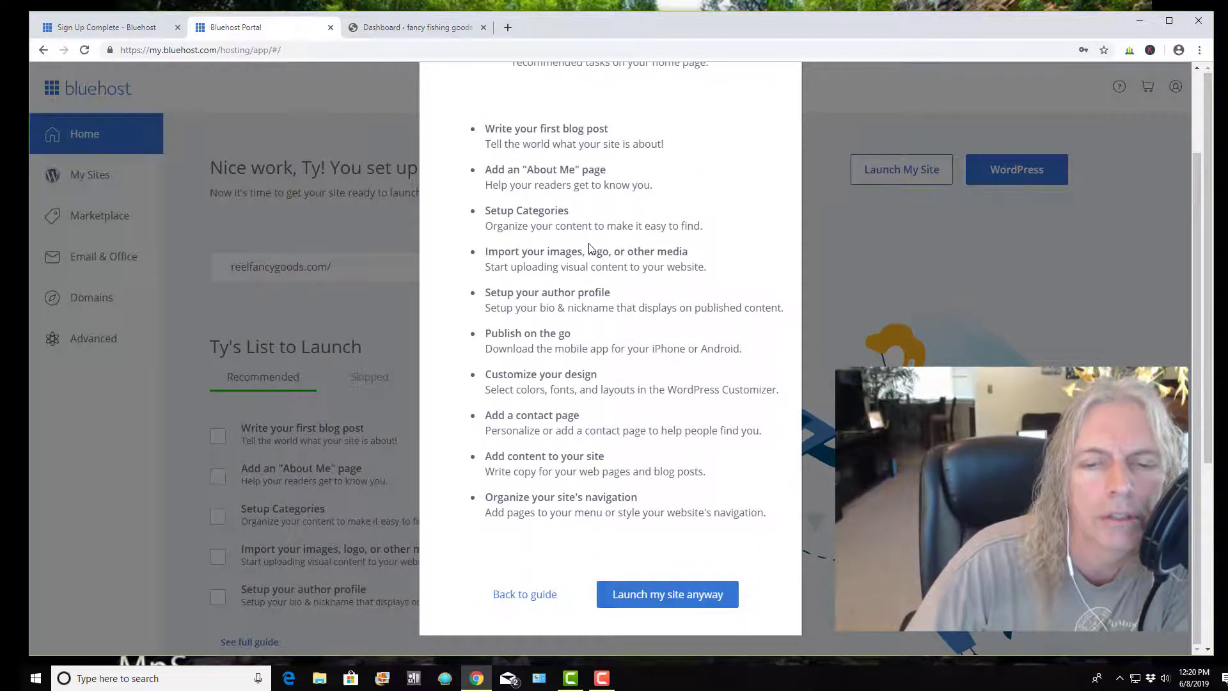
{"action": "left_click", "coordinate": [687, 598]}
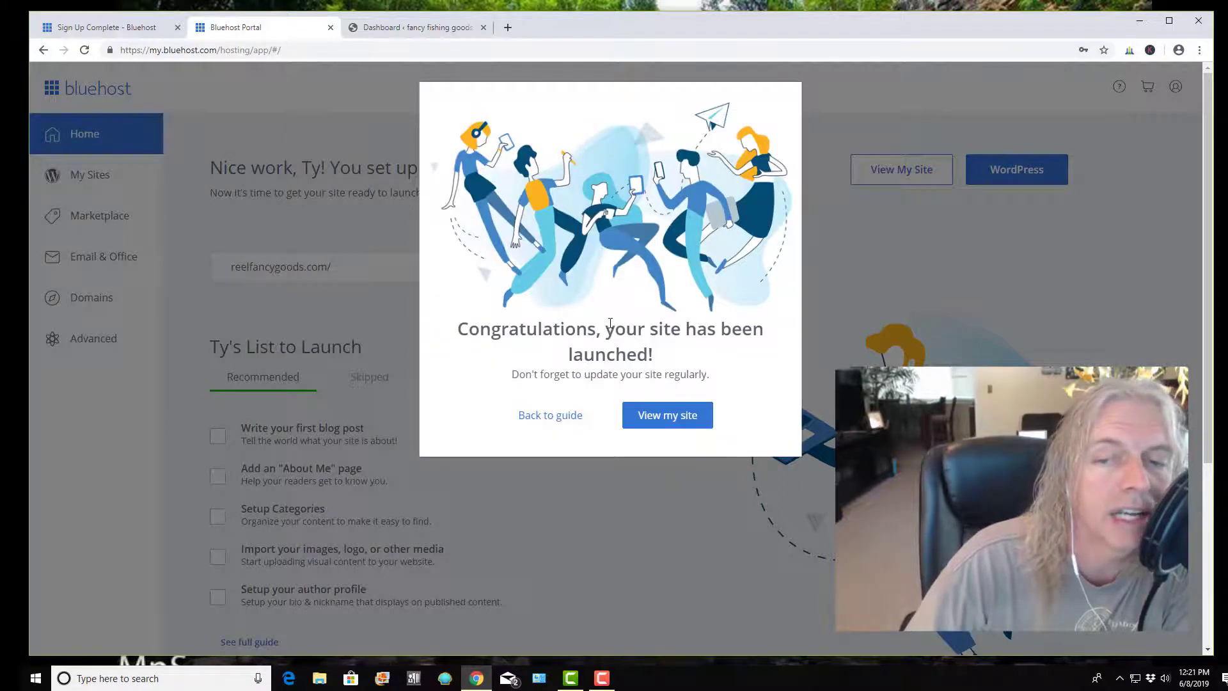
{"action": "left_click", "coordinate": [675, 426]}
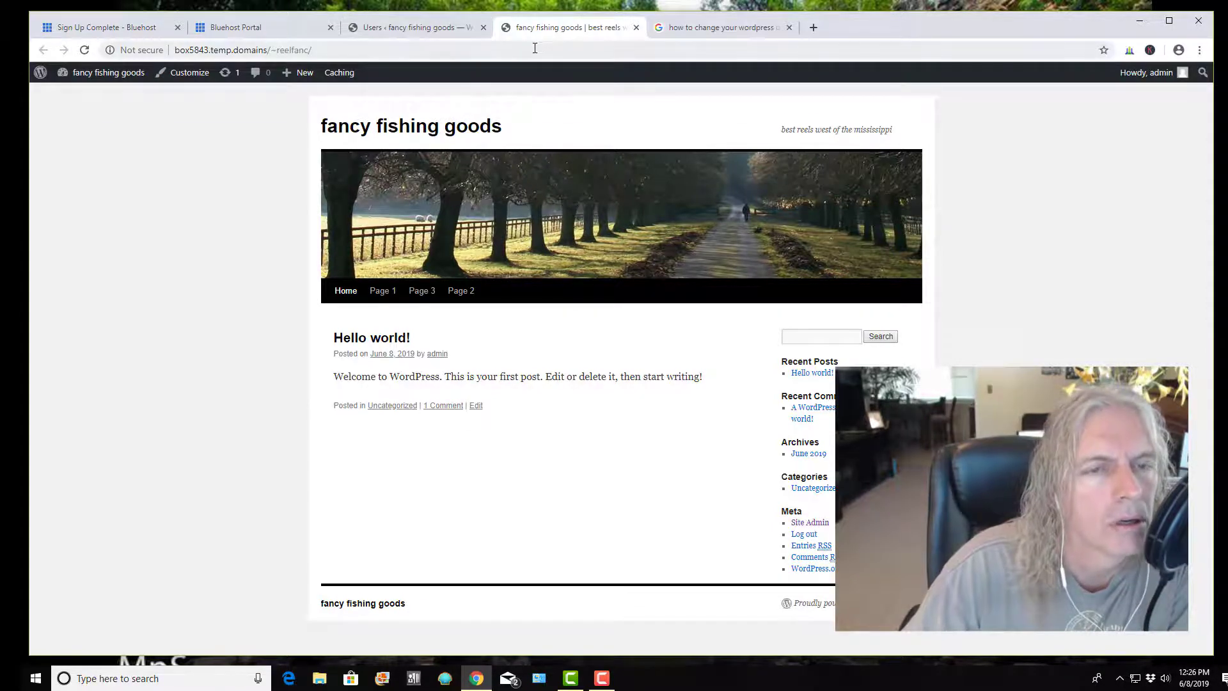
Go to the Dashboard and open Users > All Users, showing only the admin account
{"action": "mouse_move", "coordinate": [106, 72]}
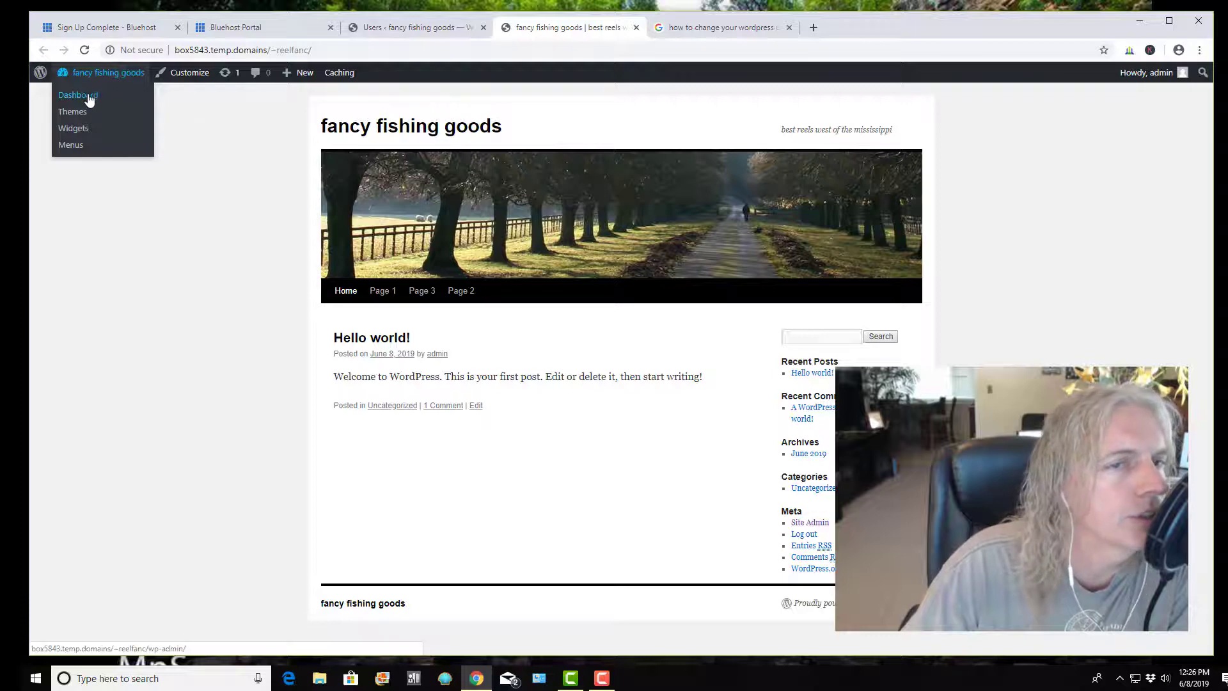
{"action": "left_click", "coordinate": [89, 98]}
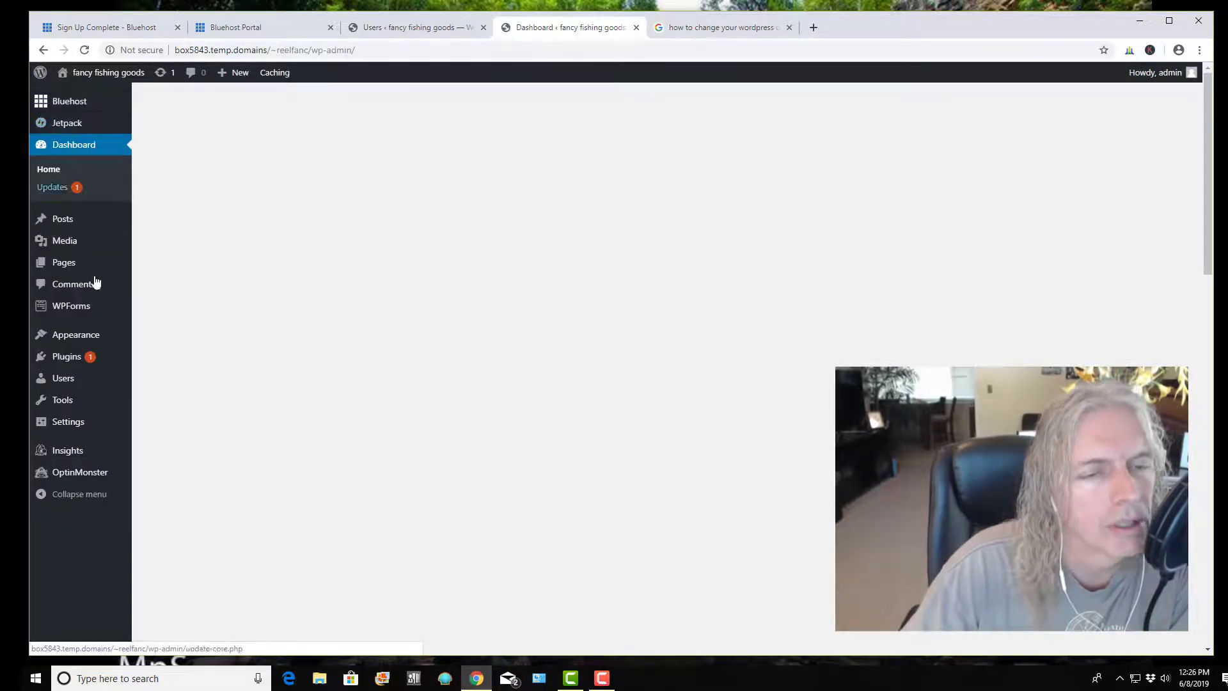
{"action": "mouse_move", "coordinate": [64, 383]}
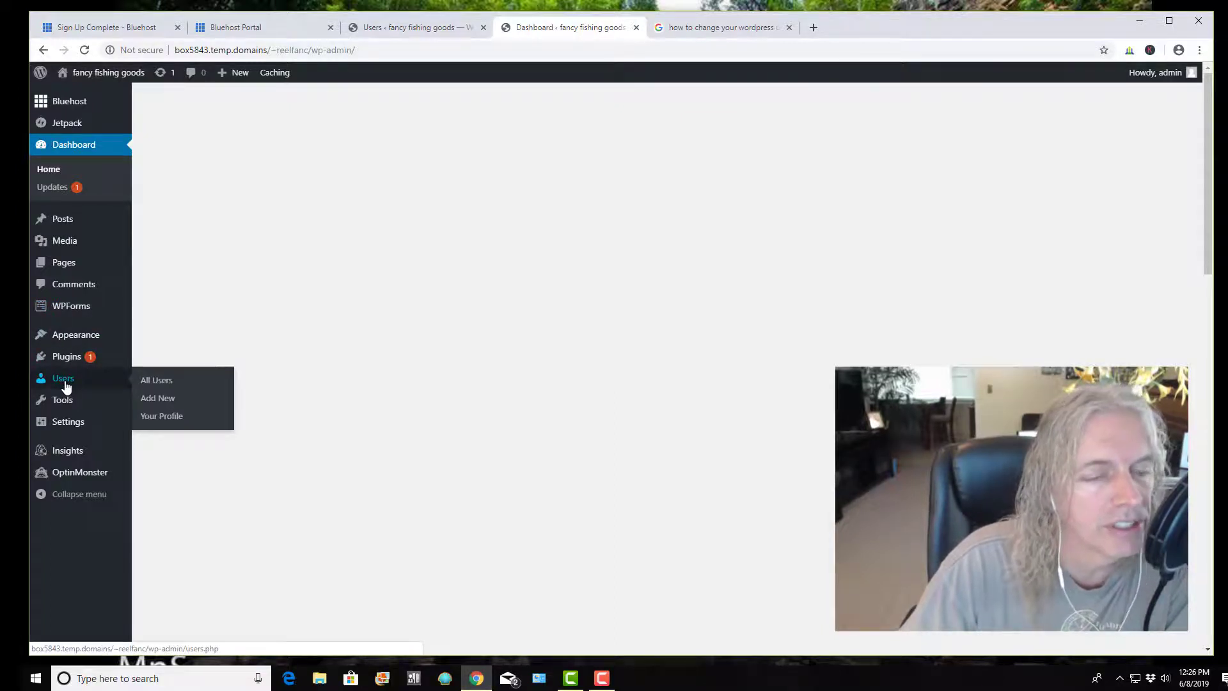
{"action": "left_click", "coordinate": [157, 382]}
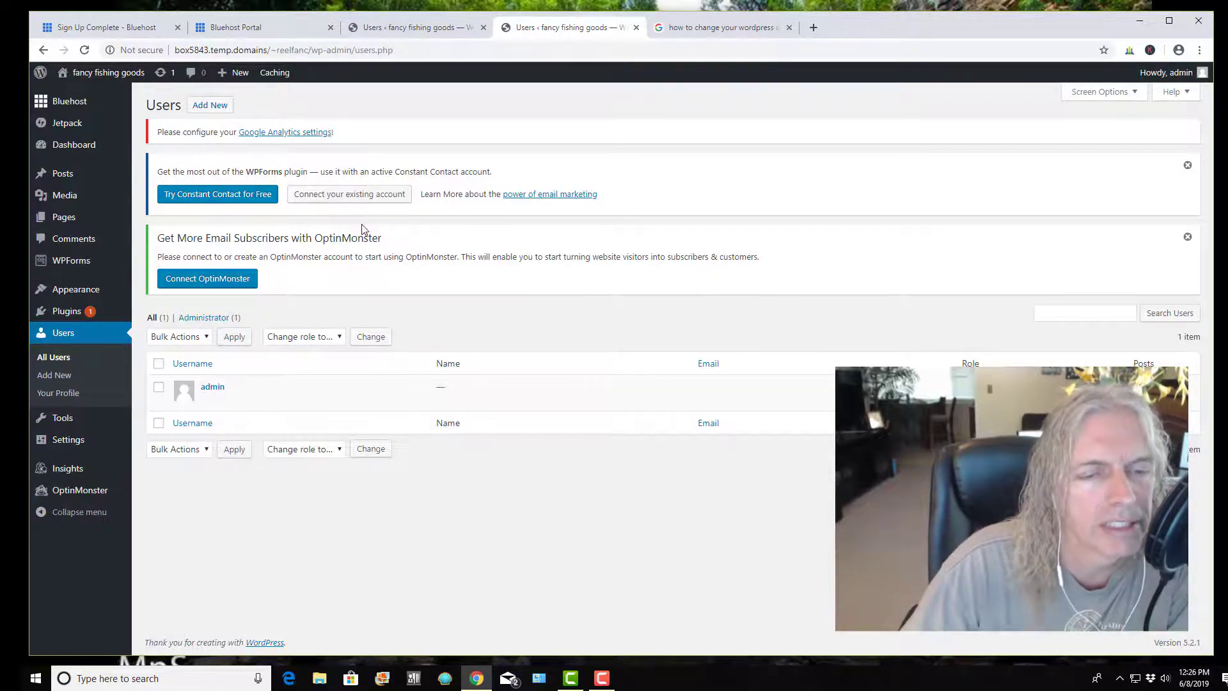
{"action": "mouse_move", "coordinate": [201, 395]}
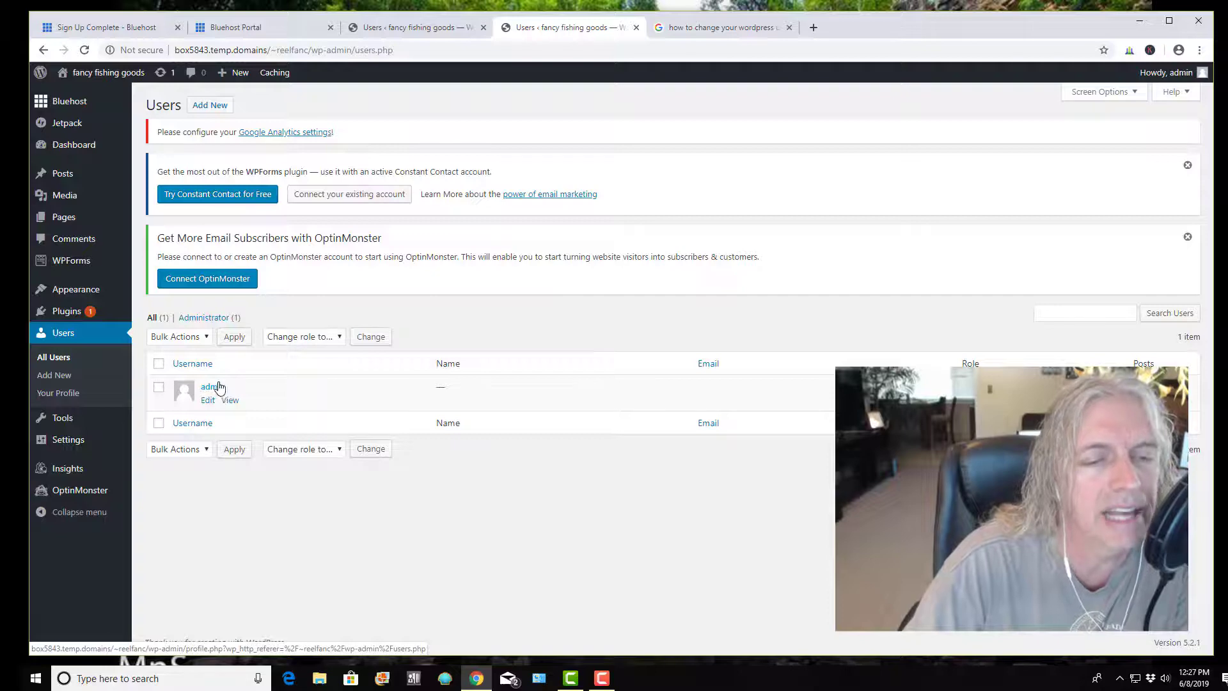
Add a new user with the new user's username, autofilled e-mail and names, and a generated password
{"action": "left_click", "coordinate": [64, 378]}
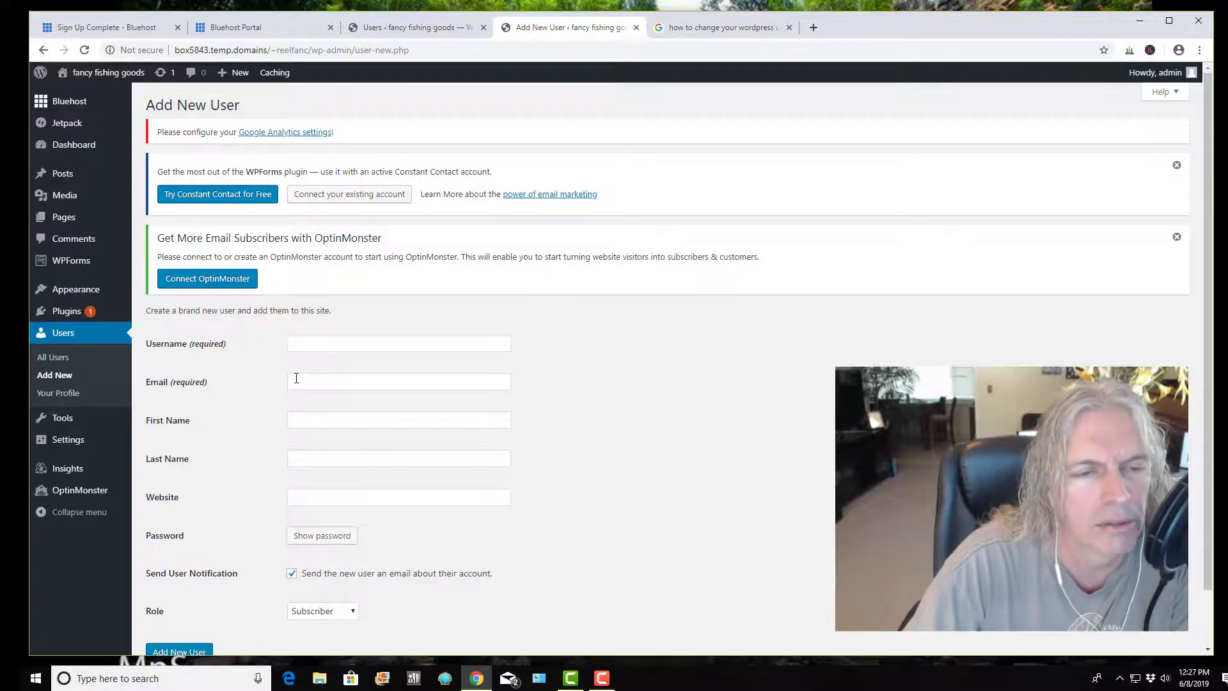
{"action": "scroll", "coordinate": [295, 368], "scroll_direction": "down", "scroll_amount": 2}
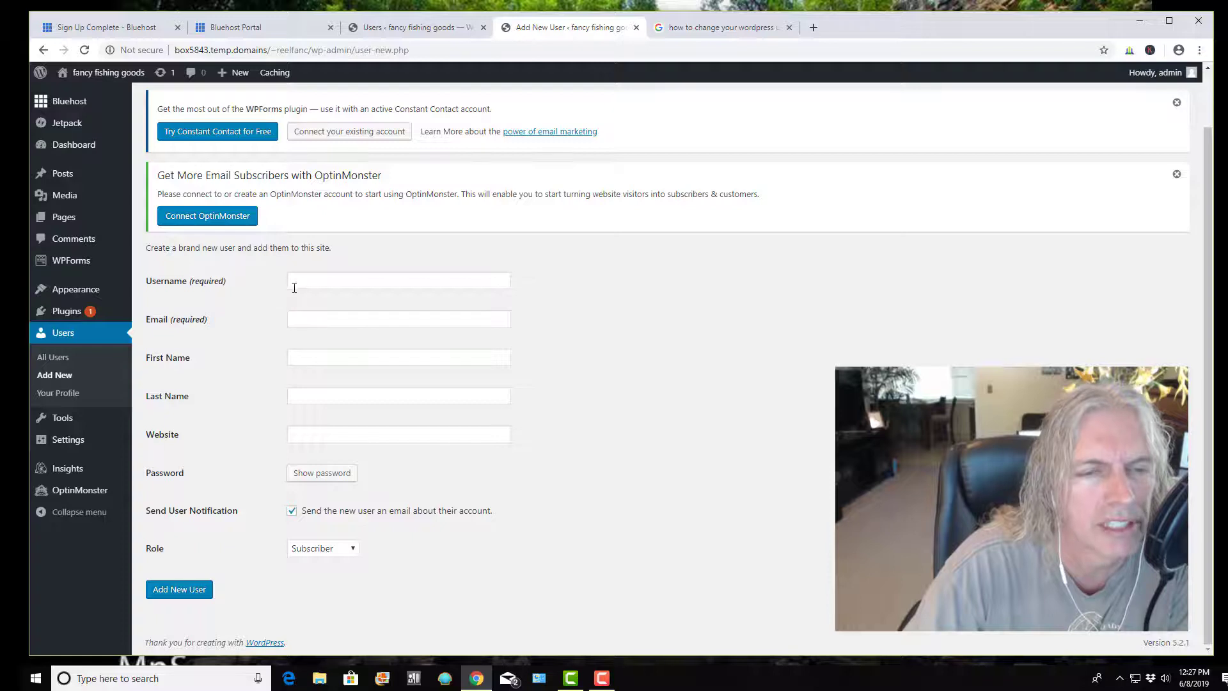
{"action": "left_click", "coordinate": [313, 282]}
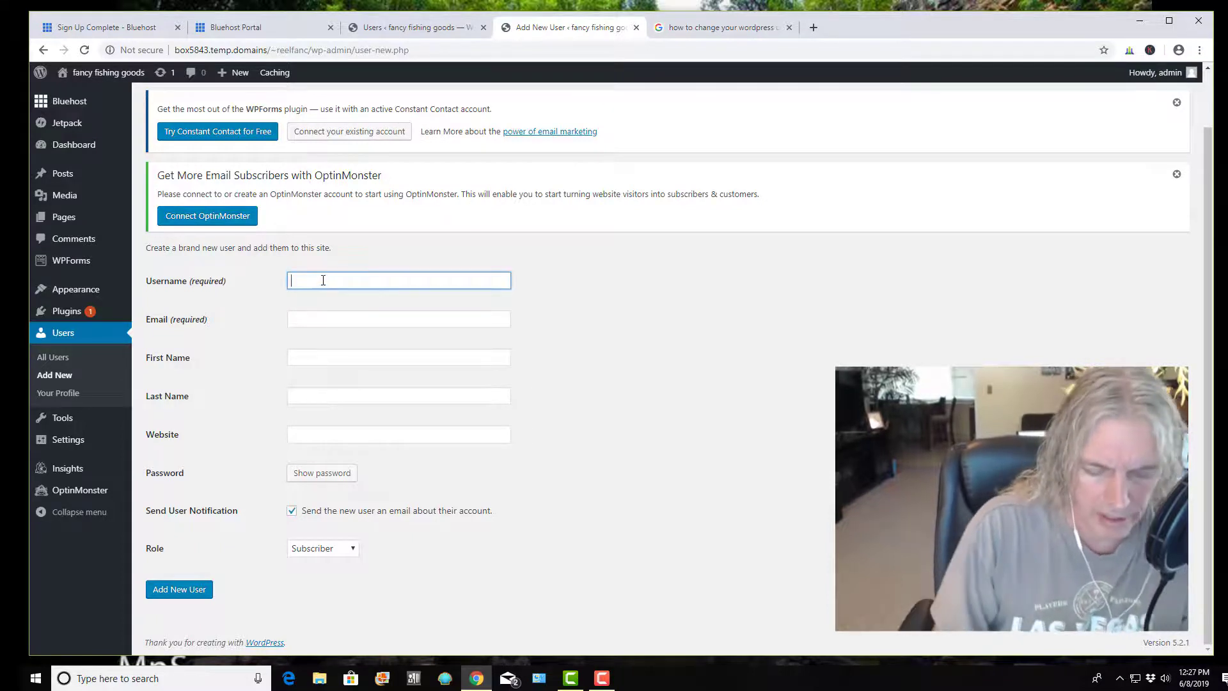
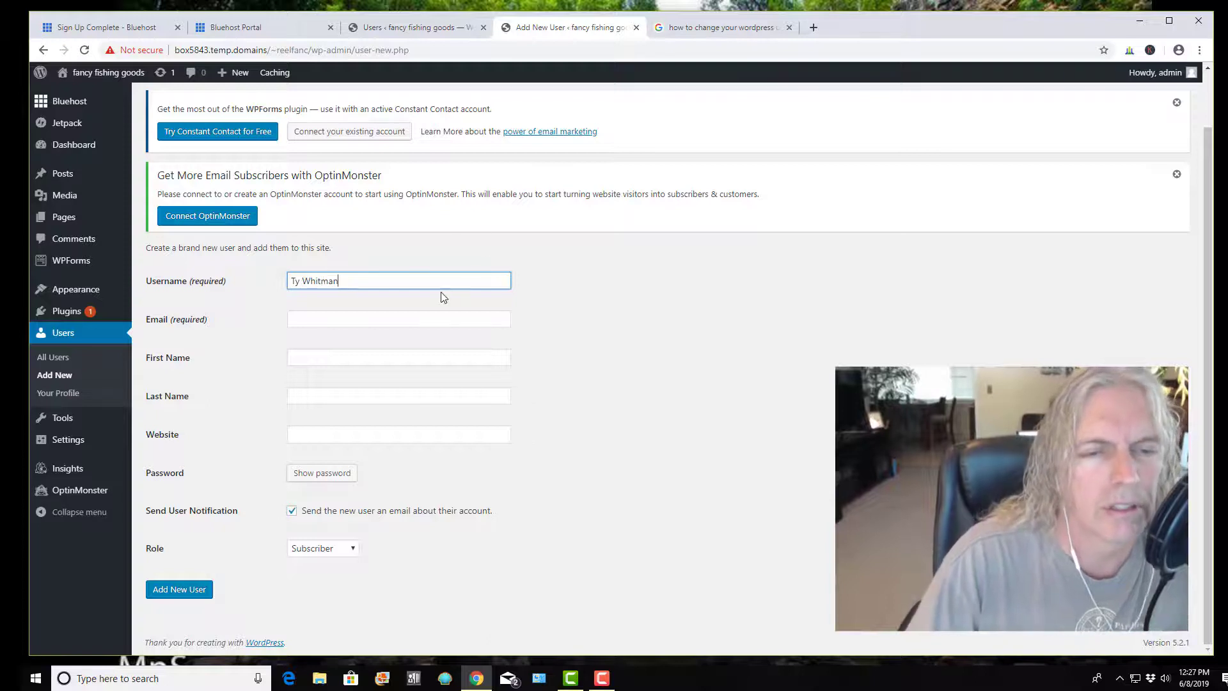
{"action": "left_click", "coordinate": [339, 323]}
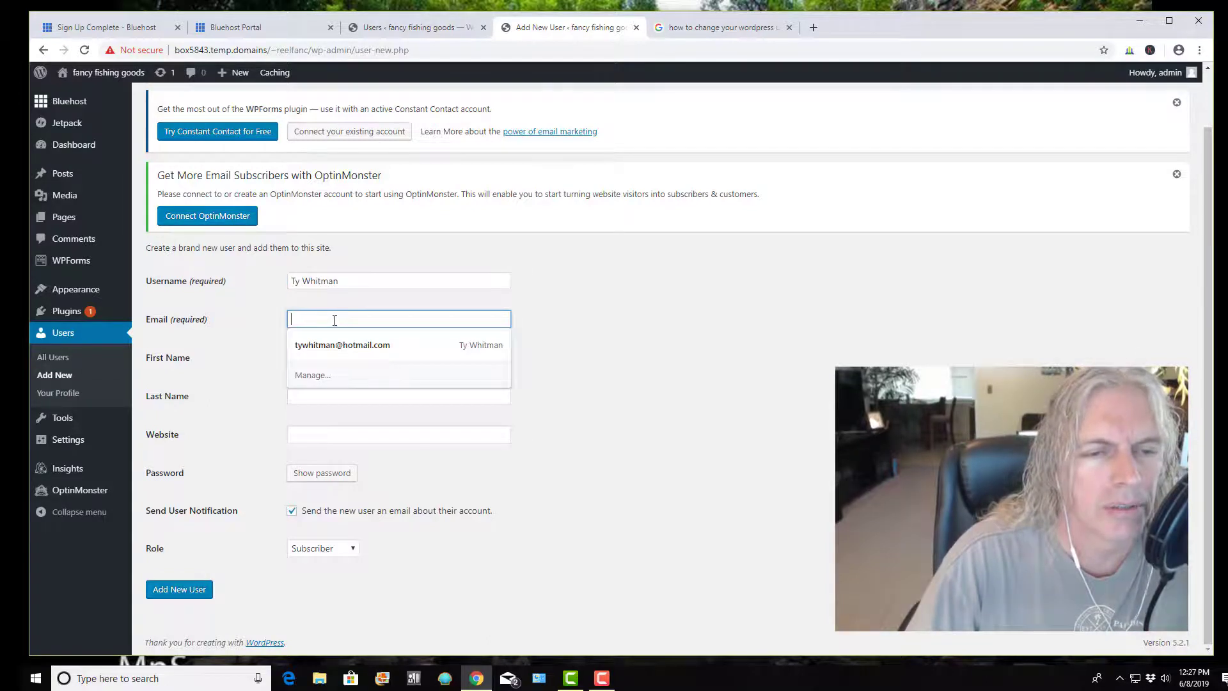
{"action": "left_click", "coordinate": [342, 346]}
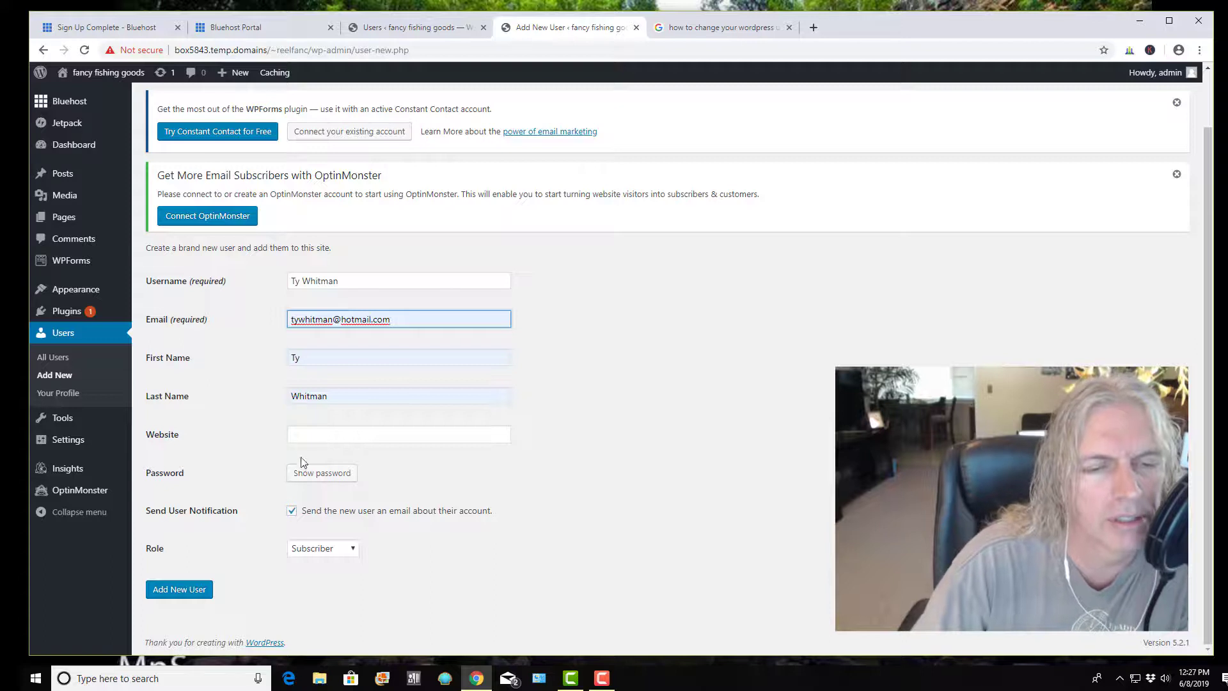
{"action": "left_click", "coordinate": [315, 479]}
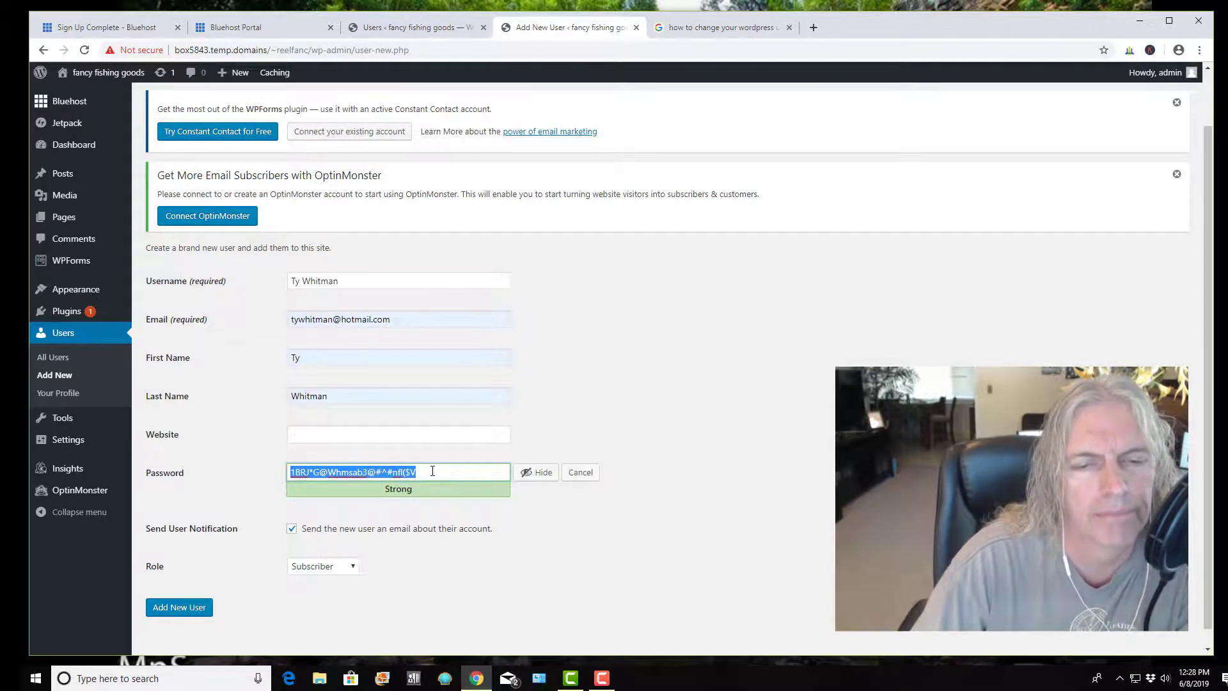
{"action": "left_click_drag", "start_coordinate": [433, 472], "coordinate": [337, 472]}
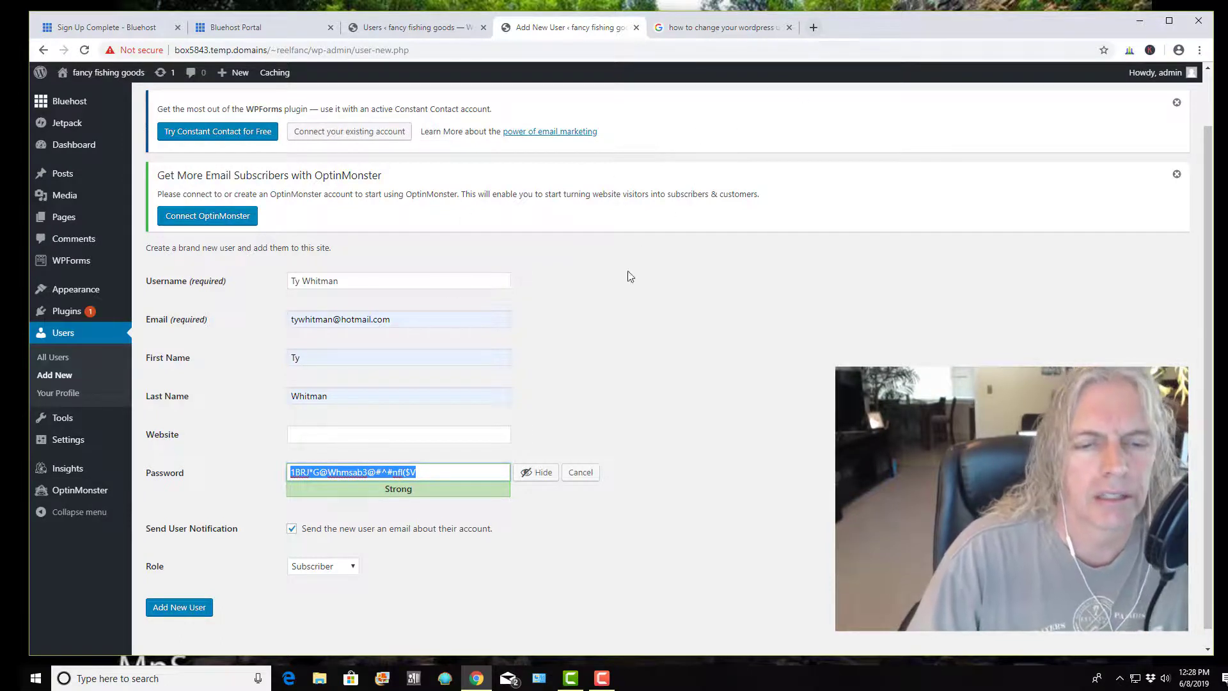
{"action": "scroll", "coordinate": [344, 374], "scroll_direction": "down", "scroll_amount": 1}
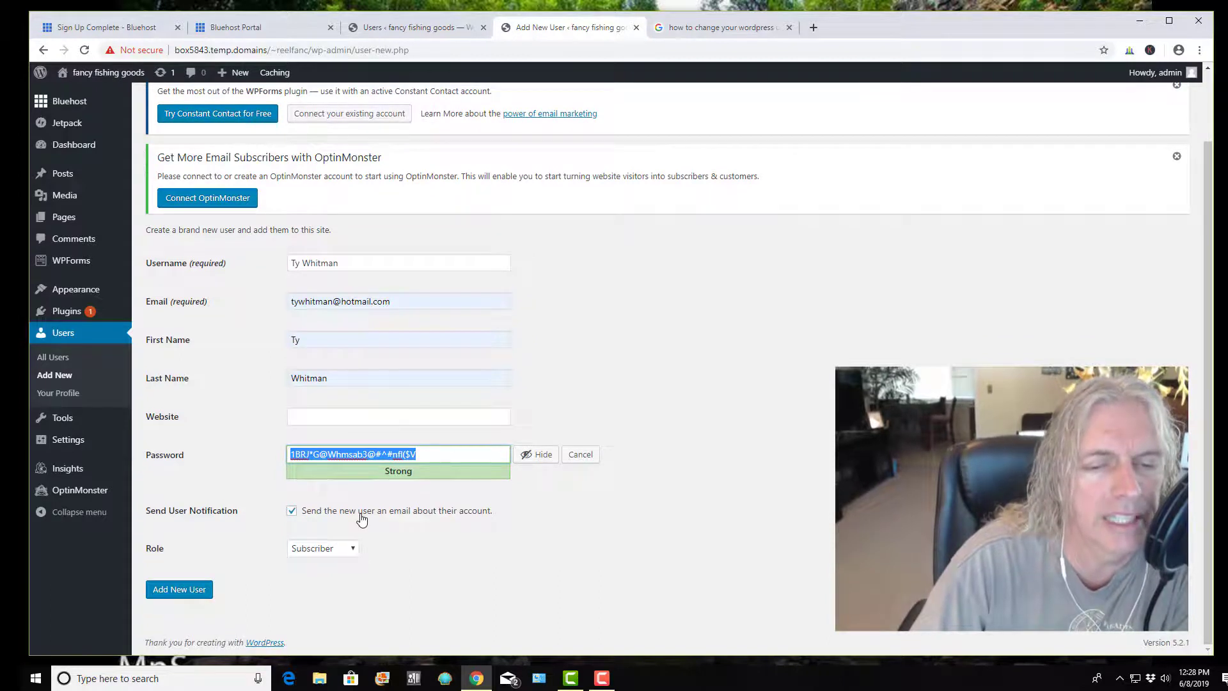
{"action": "left_click", "coordinate": [188, 595]}
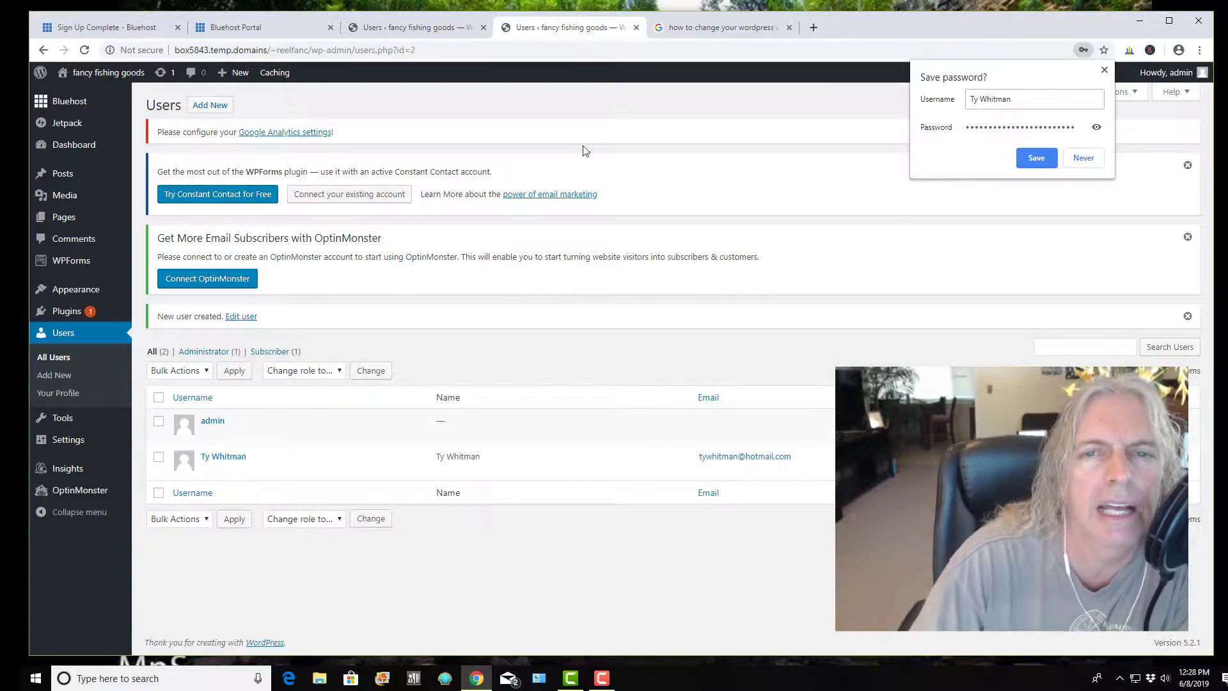
In the other browser tab, begin typing the site's web address
{"action": "left_click", "coordinate": [685, 28]}
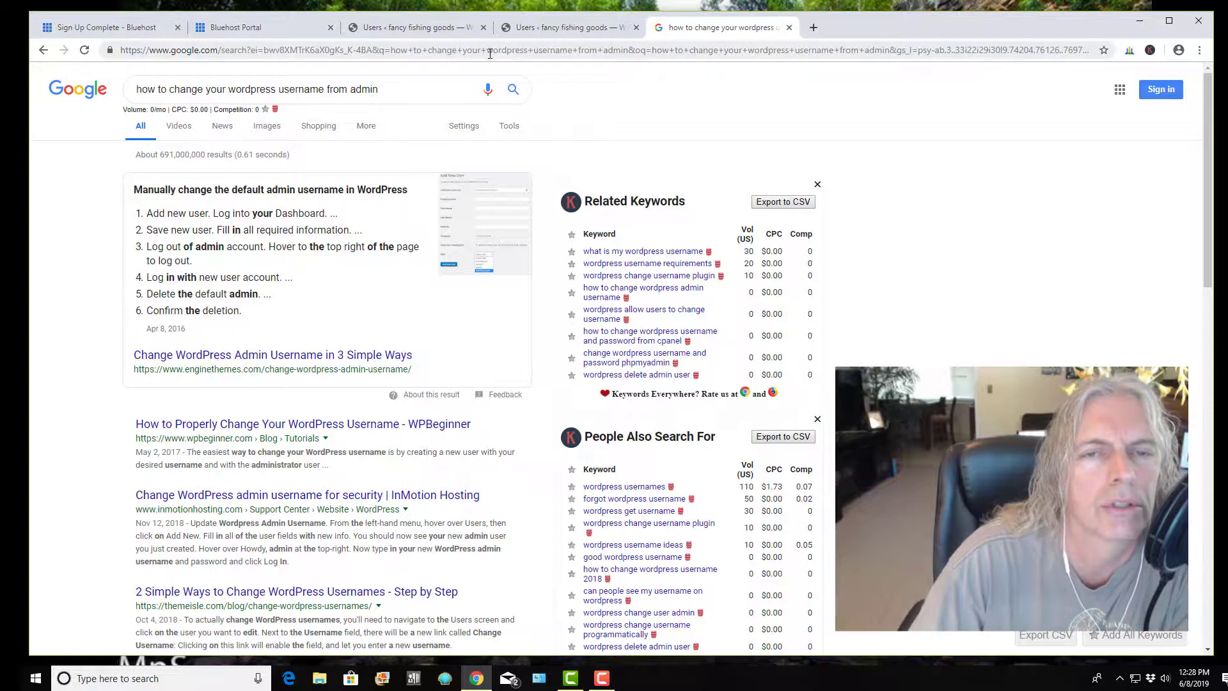
{"action": "left_click", "coordinate": [490, 54]}
{"action": "type", "text": "ree"}
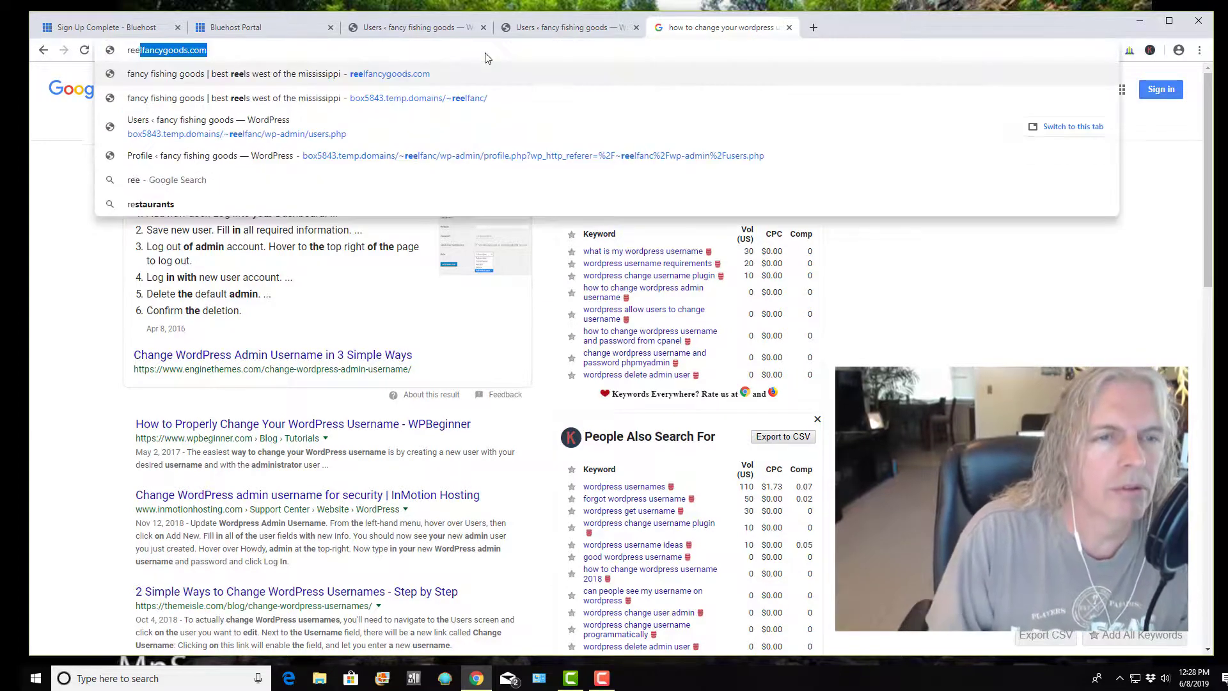
{"action": "key", "text": "BackSpace"}
Load reelfancygoods.com in the address bar
{"action": "type", "text": "l"}
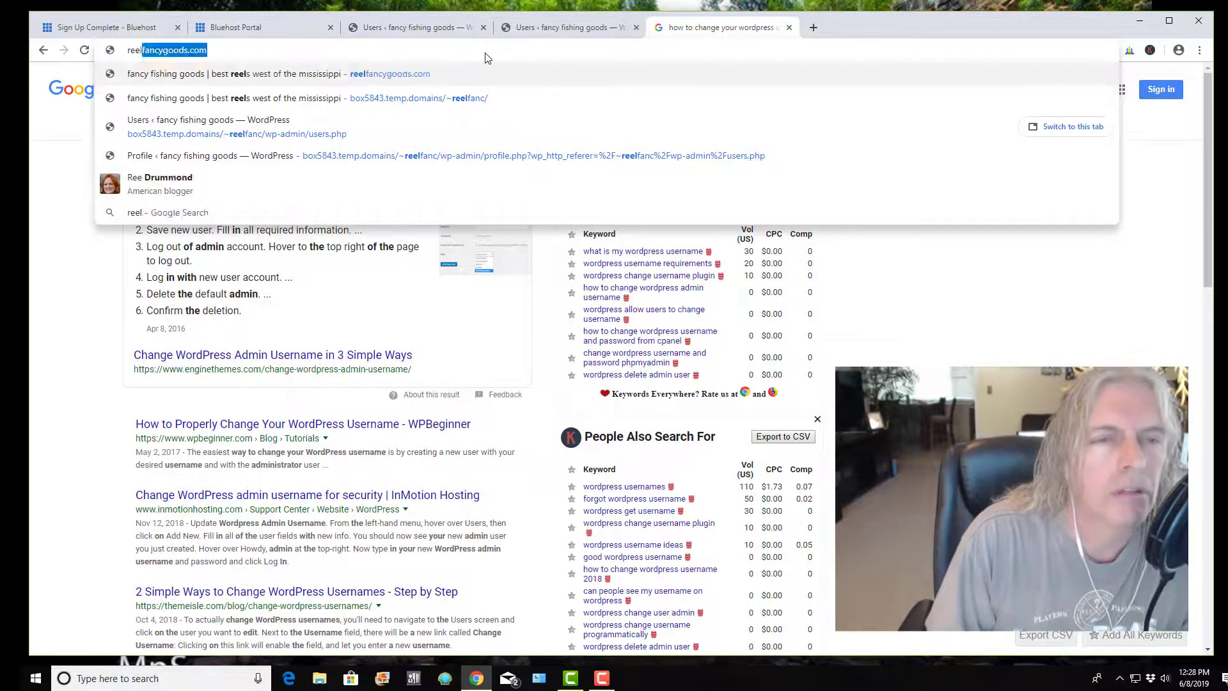
{"action": "key", "text": "BackSpace"}
{"action": "type", "text": "fanc"}
{"action": "key", "text": "BackSpace"}
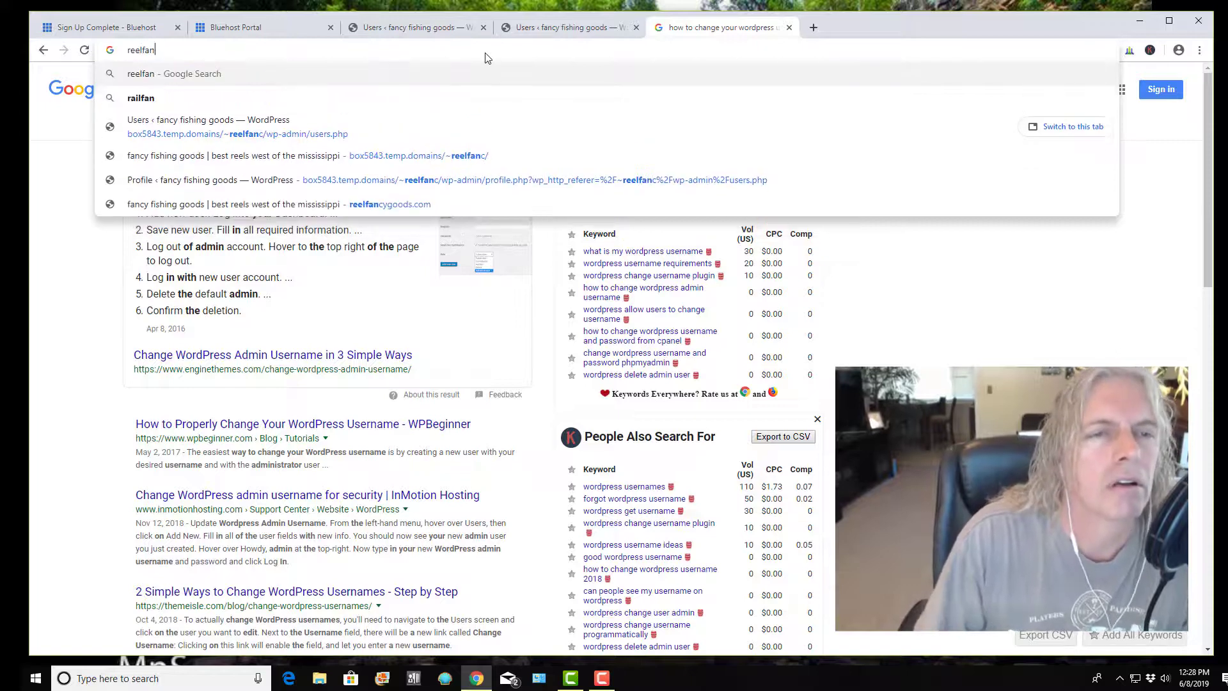
{"action": "type", "text": "y"}
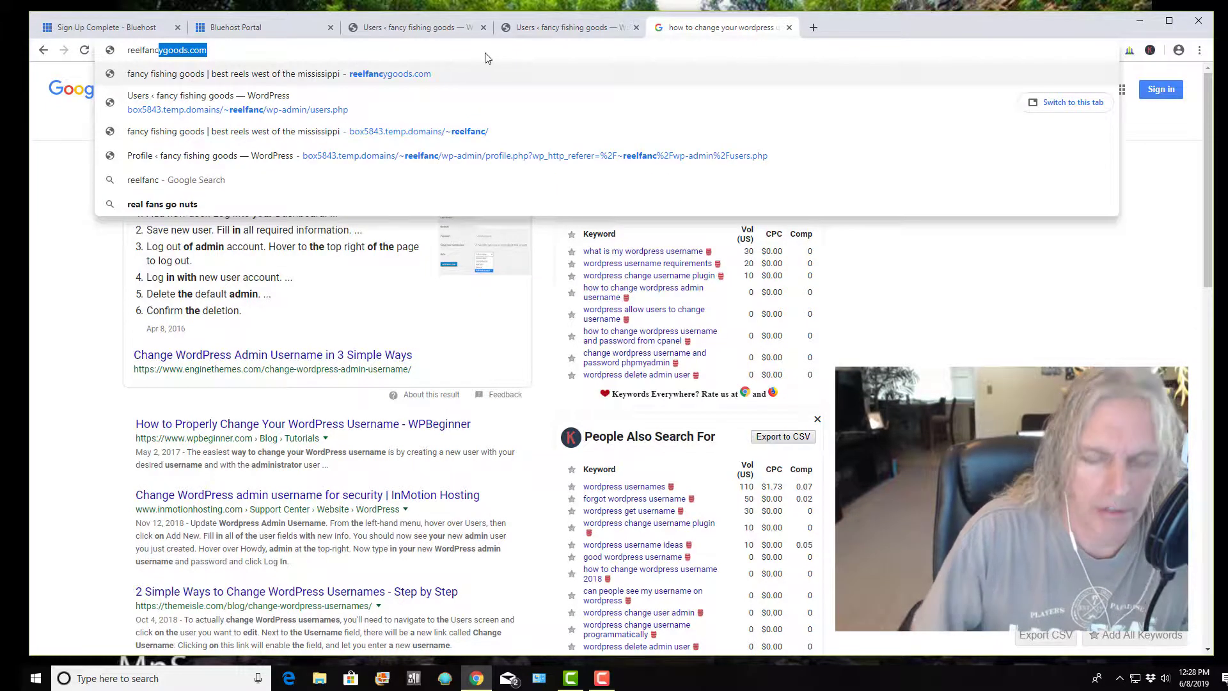
{"action": "key", "text": "Return"}
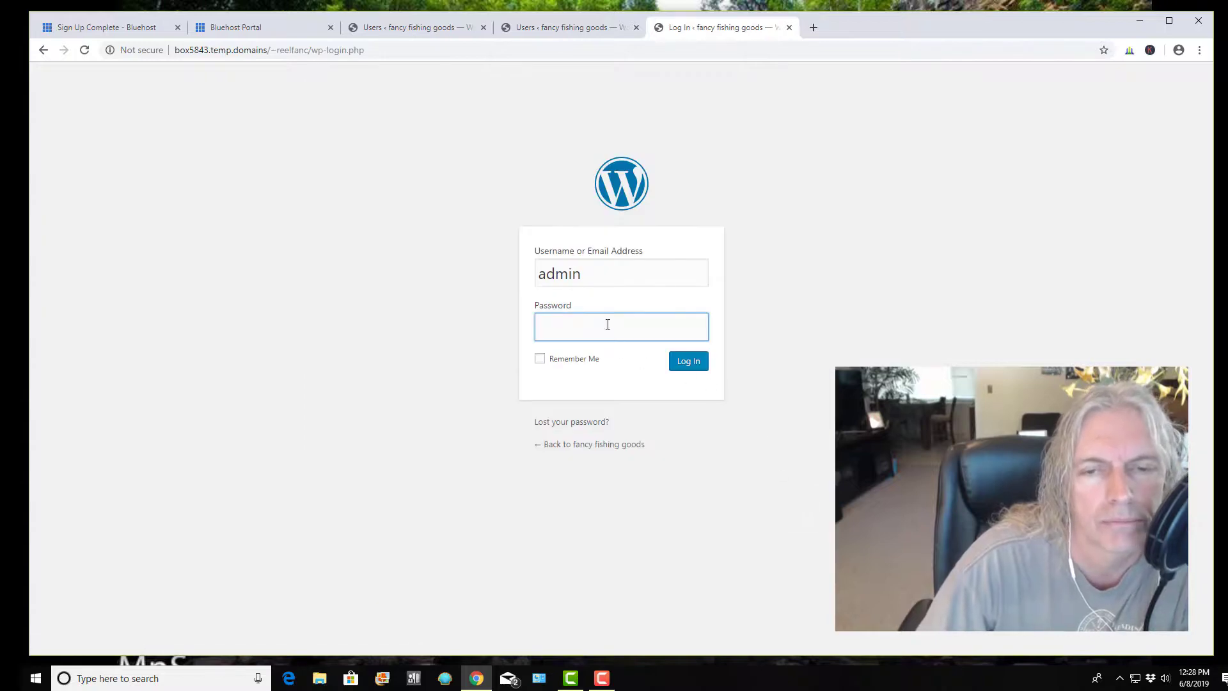
Log in as the new user with the pasted password, view their dashboard, then return to the admin tab
{"action": "left_click_drag", "start_coordinate": [591, 270], "coordinate": [521, 279]}
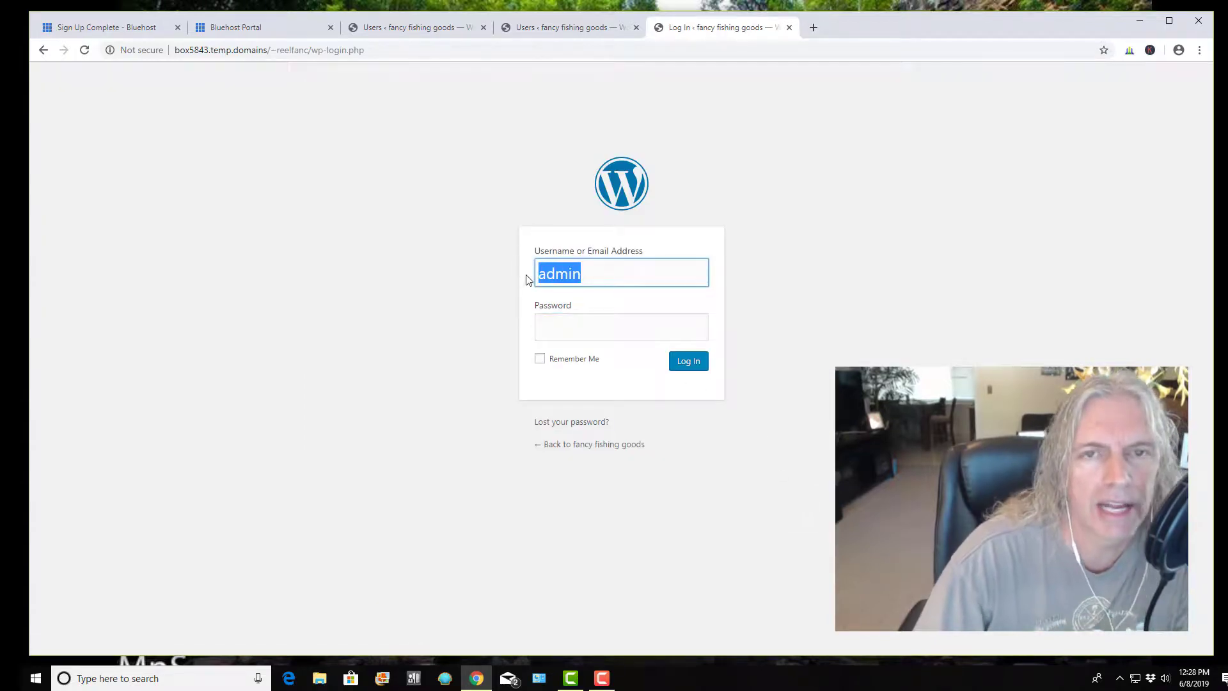
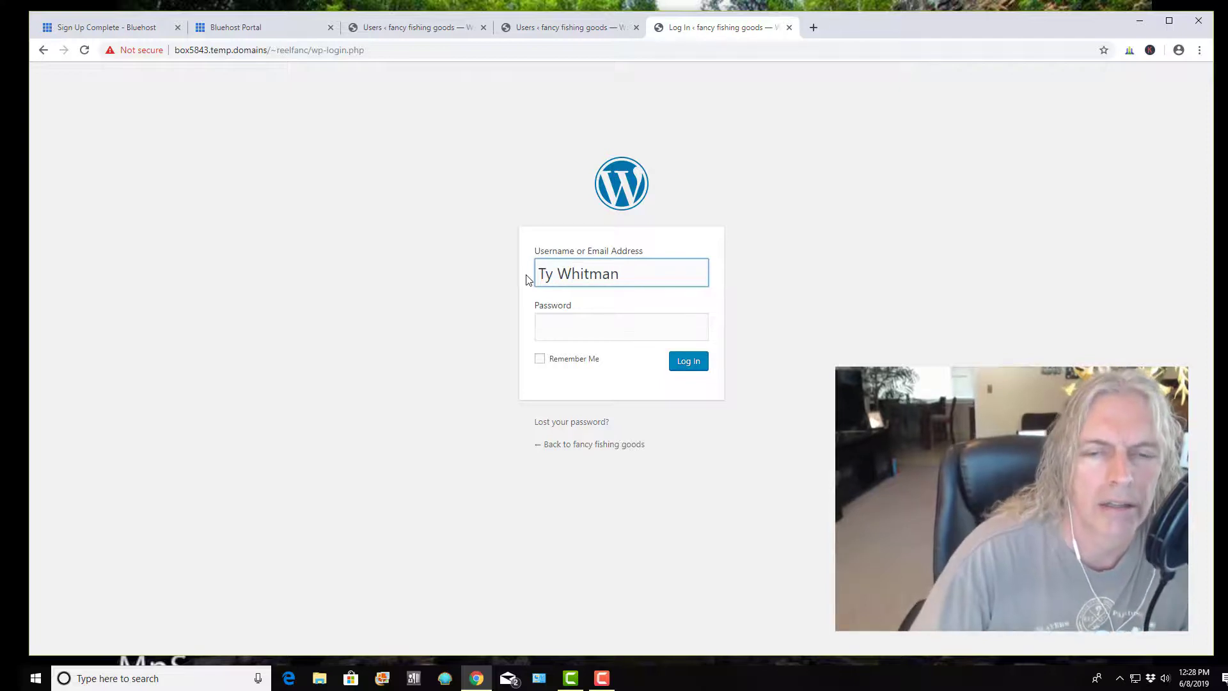
{"action": "left_click", "coordinate": [541, 330]}
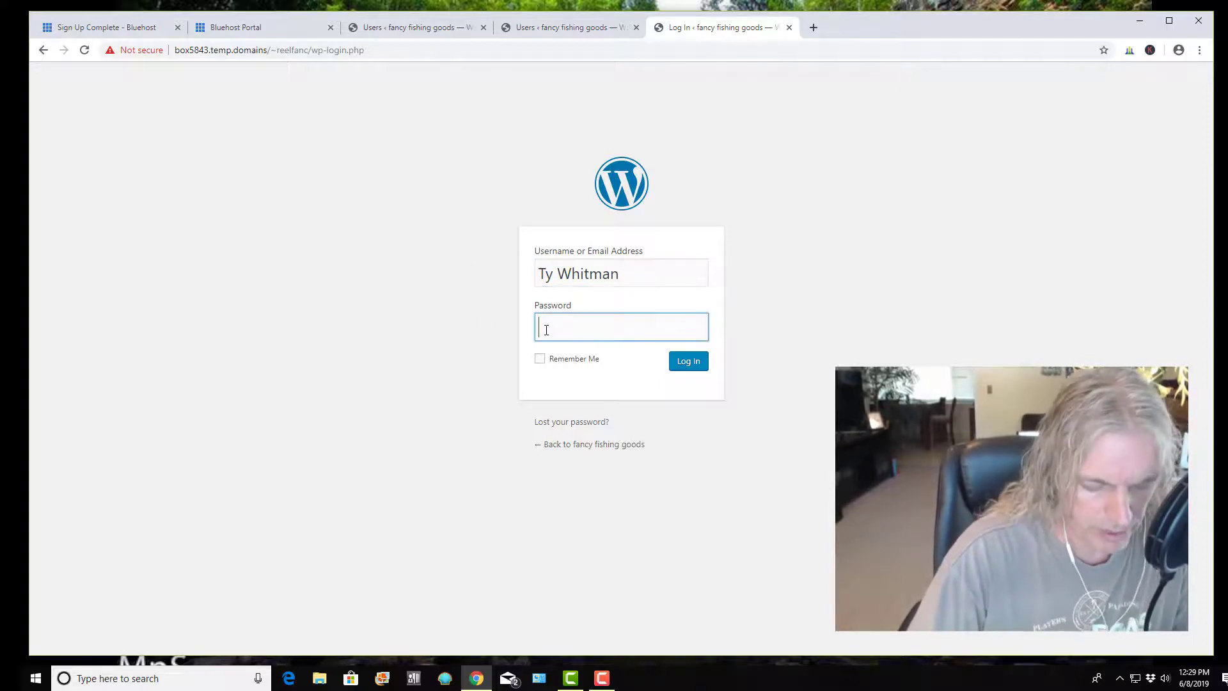
{"action": "key", "text": "ctrl+v"}
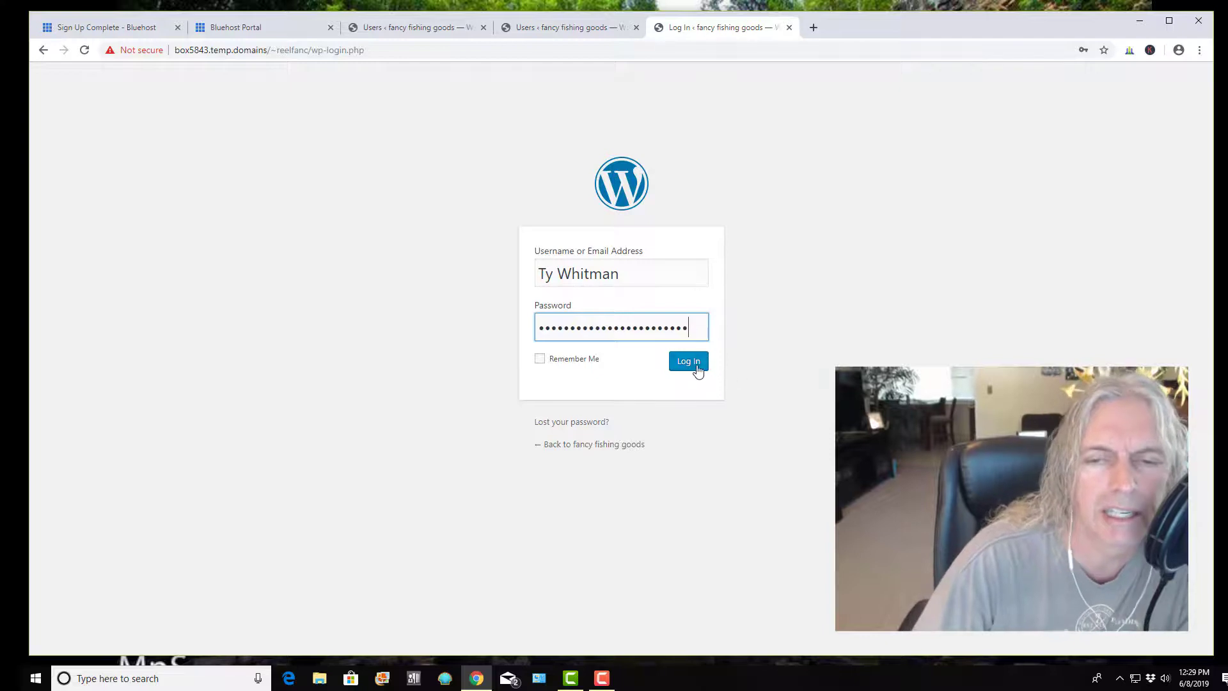
{"action": "left_click", "coordinate": [691, 366]}
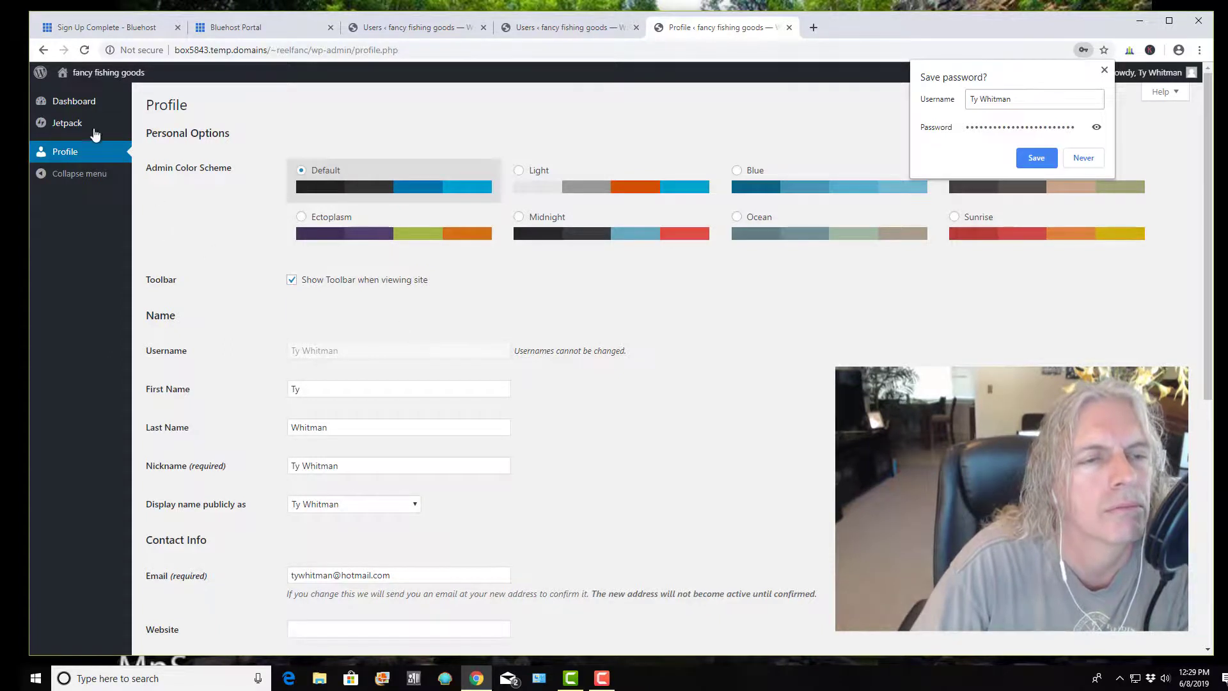
{"action": "left_click", "coordinate": [82, 104]}
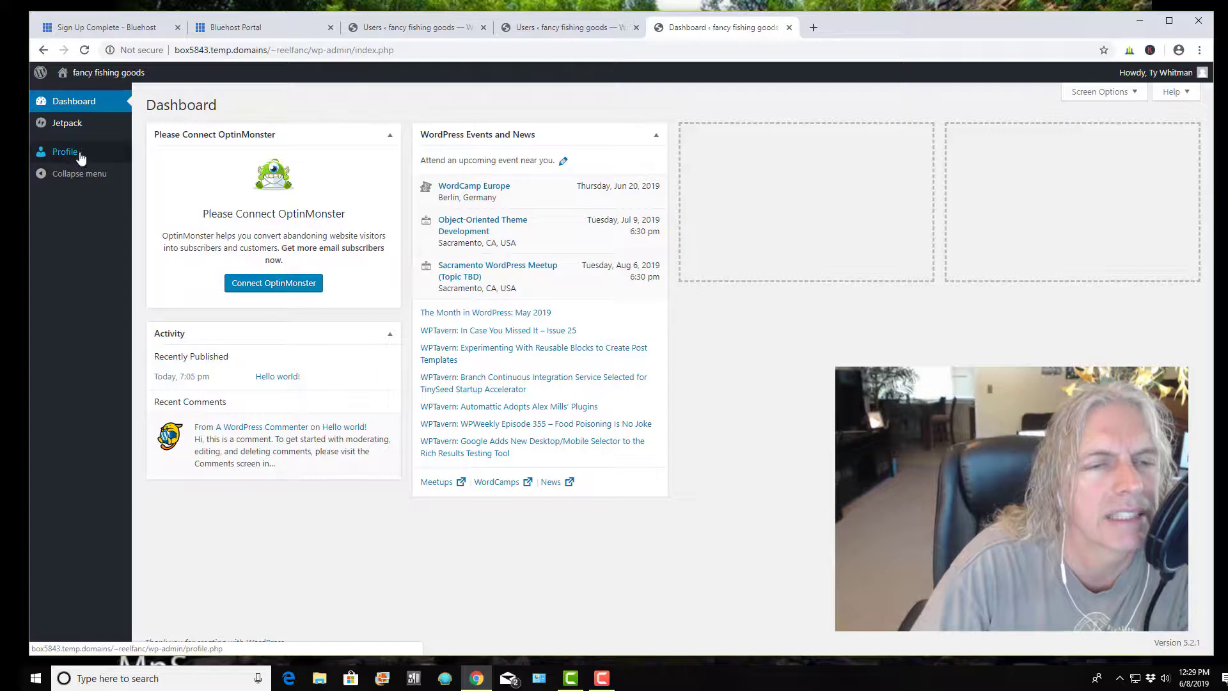
{"action": "left_click", "coordinate": [563, 27]}
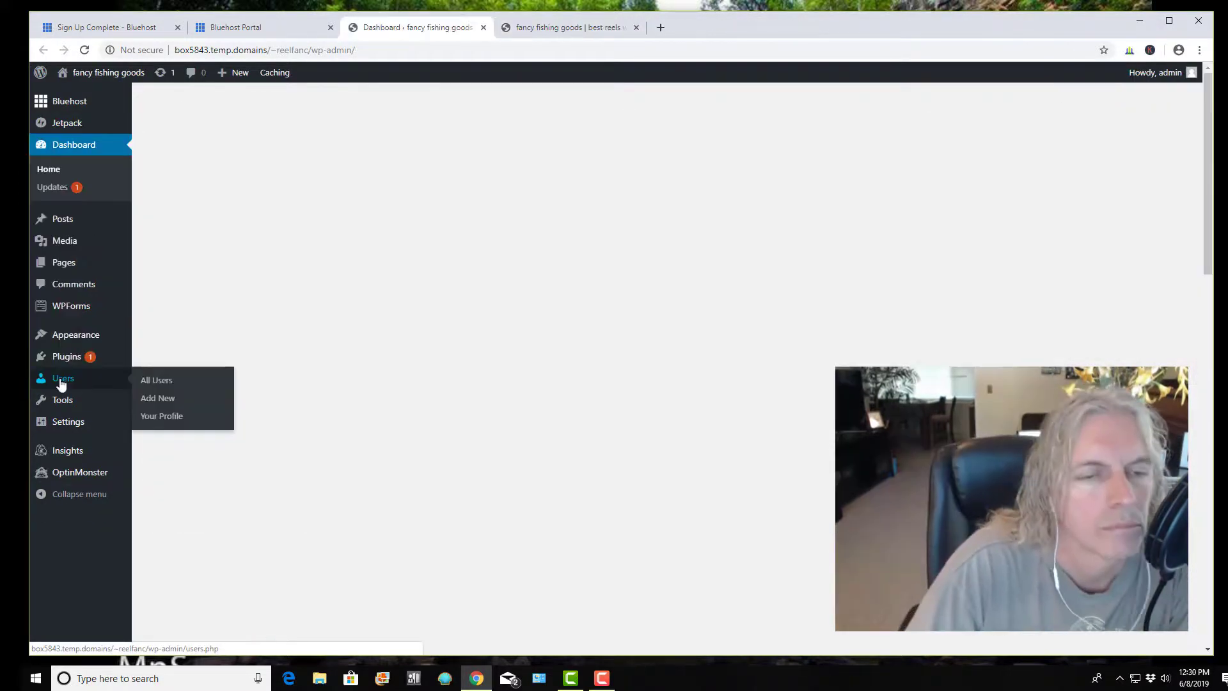
Open the new user's profile for editing from the All Users list
{"action": "left_click", "coordinate": [148, 383]}
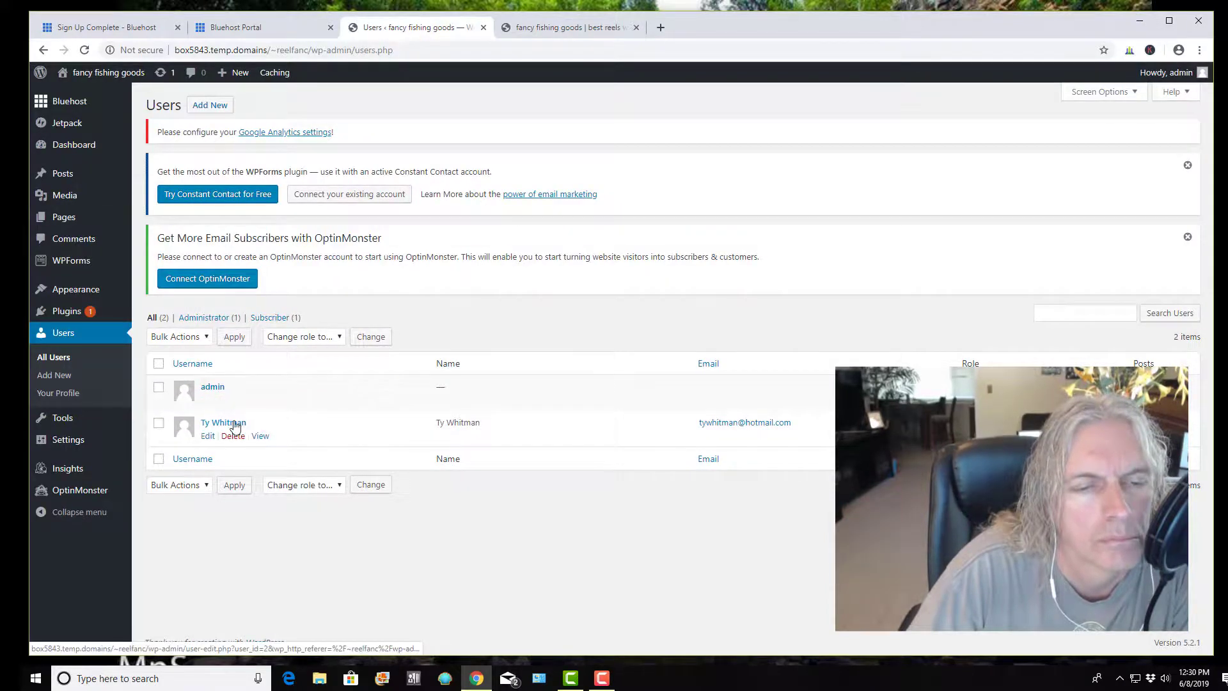
{"action": "left_click", "coordinate": [205, 438]}
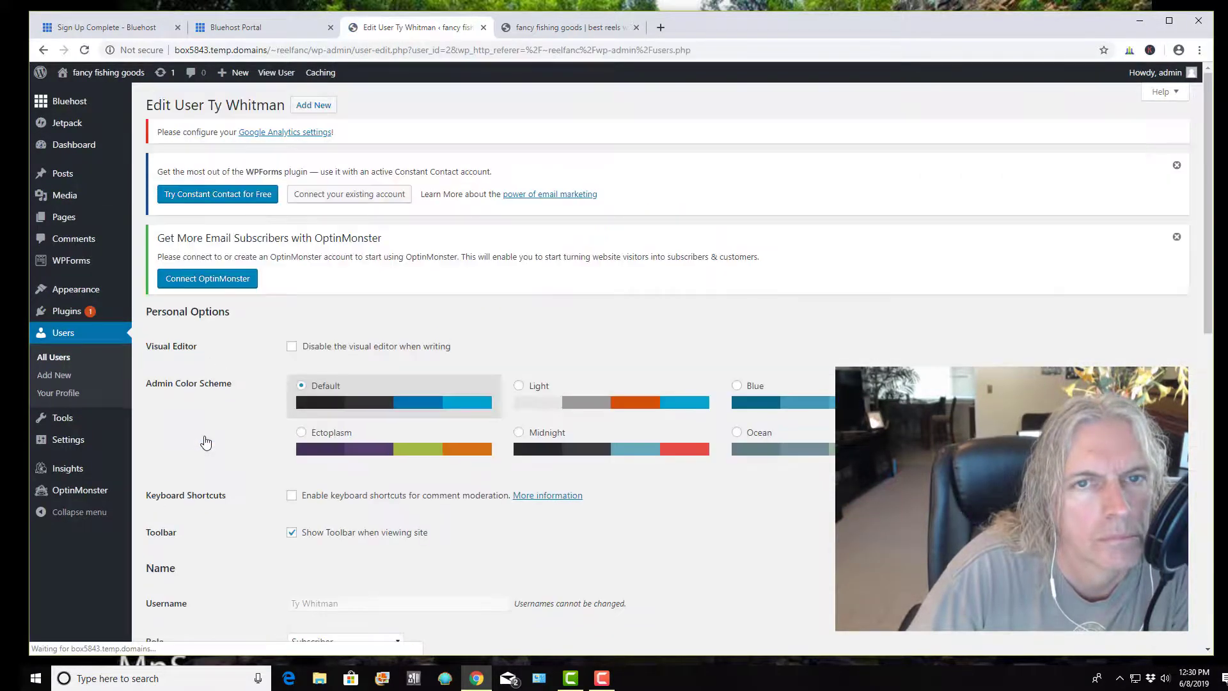
{"action": "scroll", "coordinate": [274, 288], "scroll_direction": "down", "scroll_amount": 4}
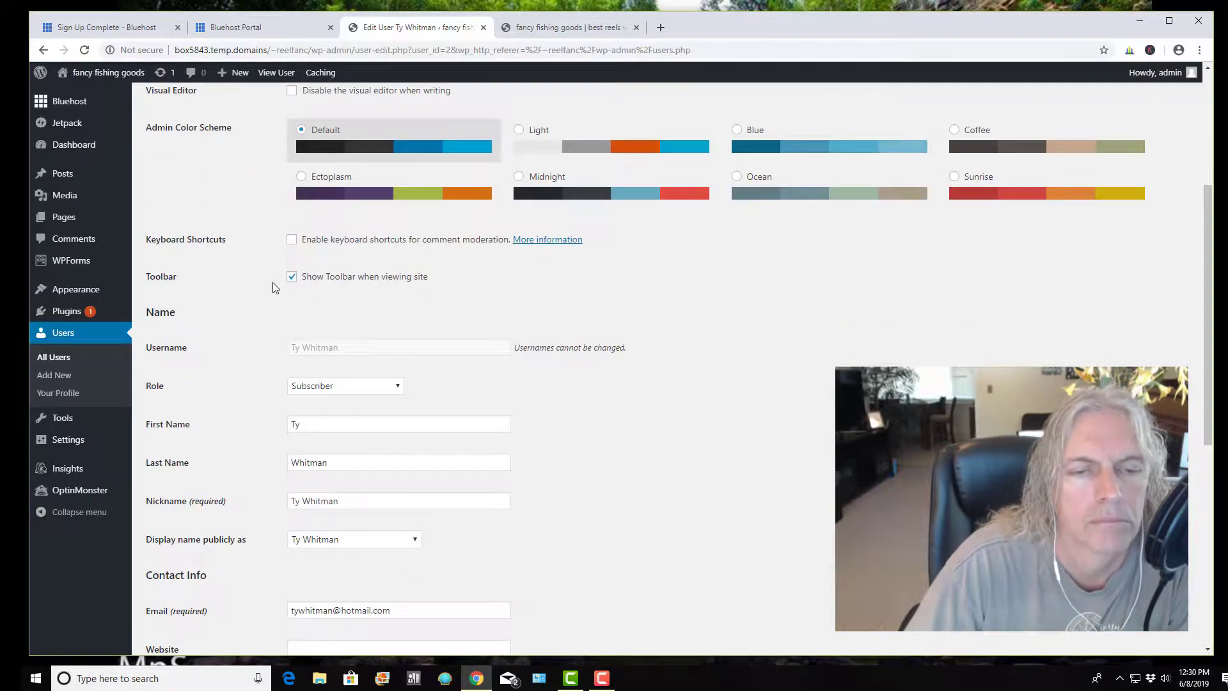
{"action": "scroll", "coordinate": [273, 283], "scroll_direction": "down", "scroll_amount": 2}
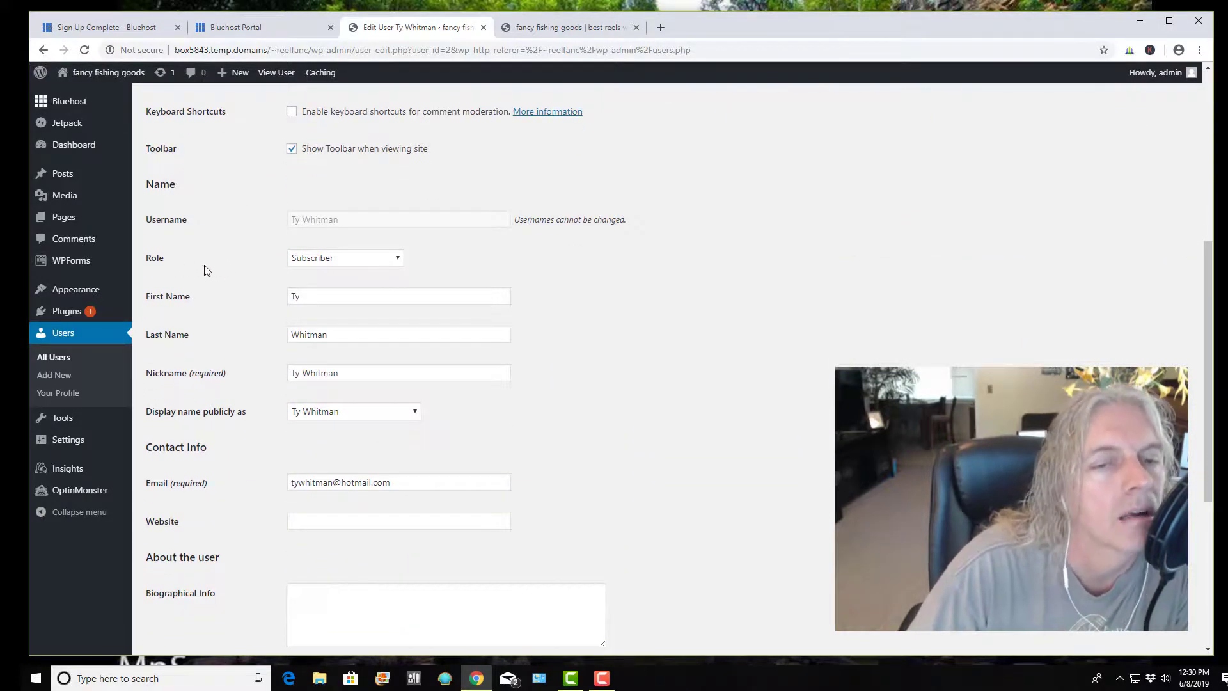
Change the user's role to Administrator, update the profile, and view the front page
{"action": "left_click", "coordinate": [398, 258]}
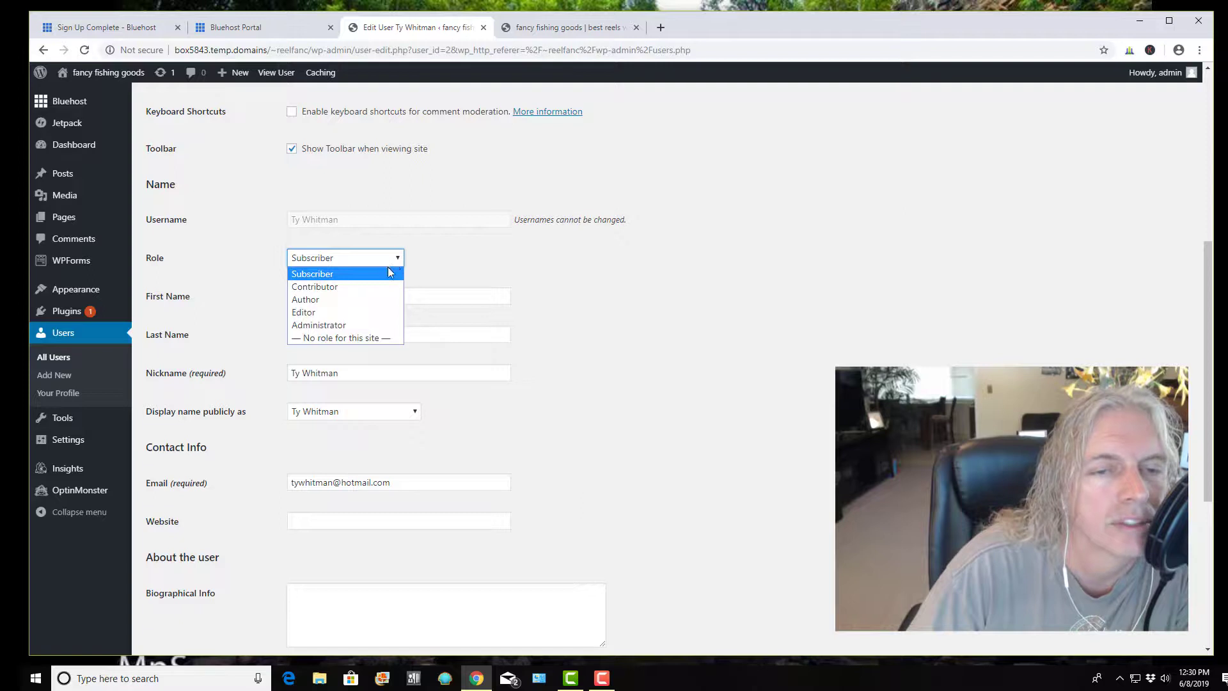
{"action": "left_click", "coordinate": [367, 325]}
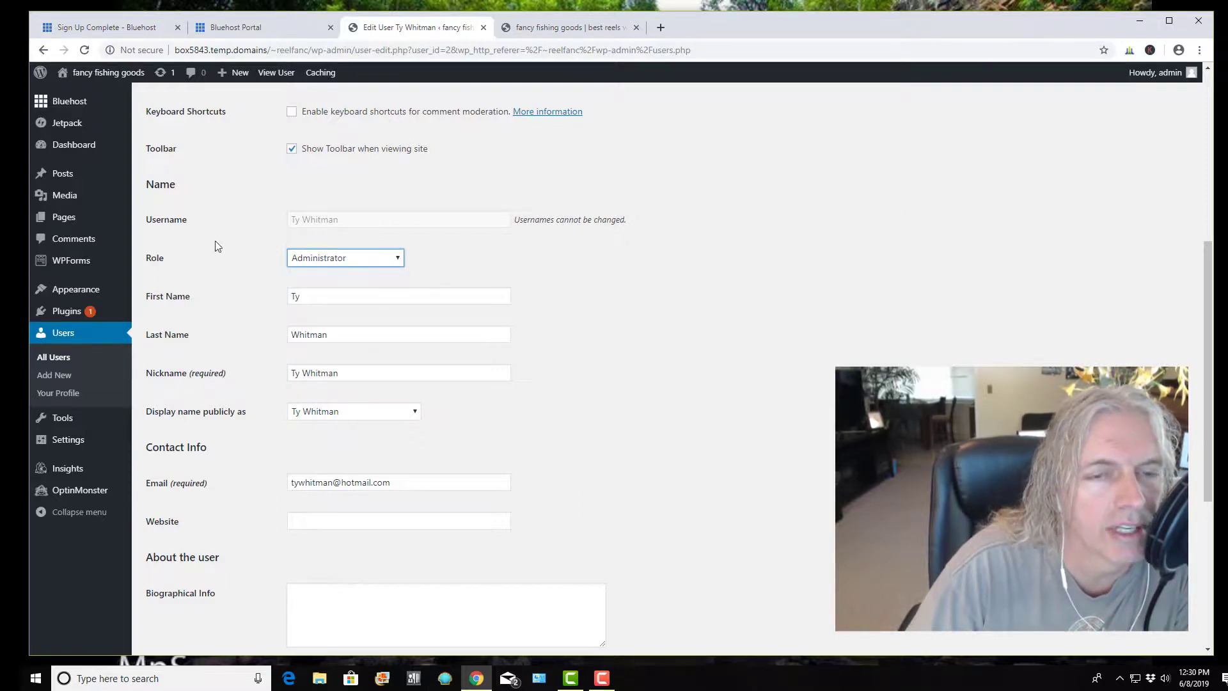
{"action": "scroll", "coordinate": [268, 276], "scroll_direction": "up", "scroll_amount": 3}
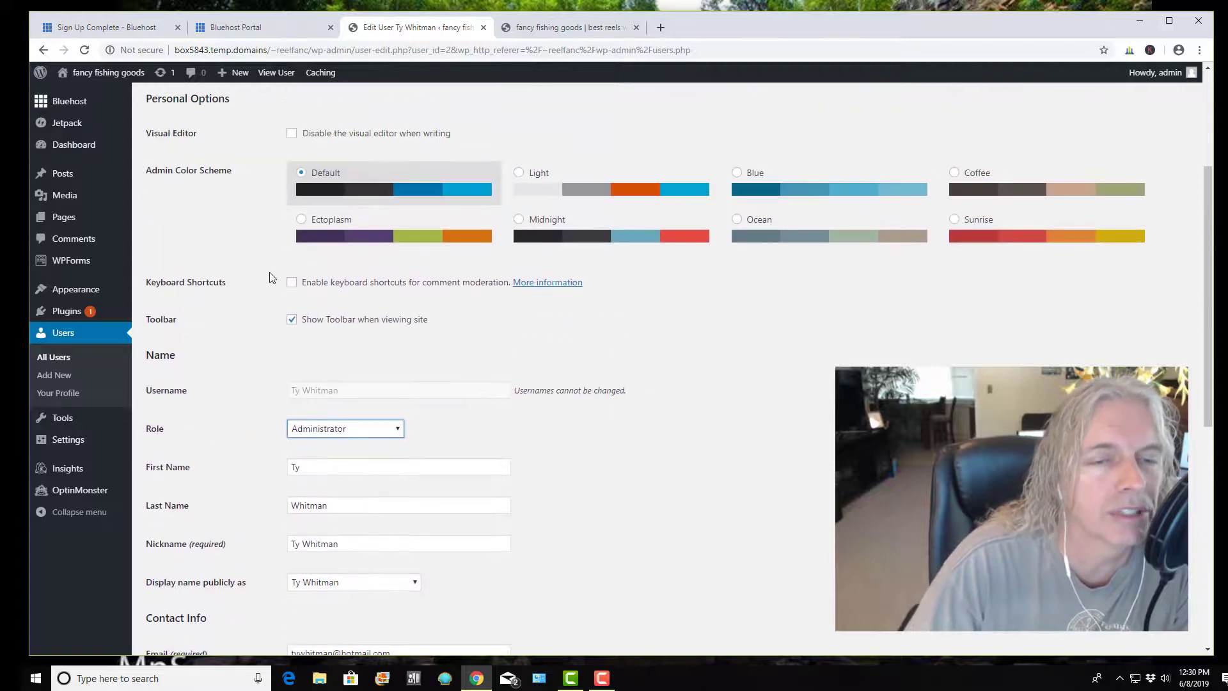
{"action": "scroll", "coordinate": [269, 277], "scroll_direction": "up", "scroll_amount": 3}
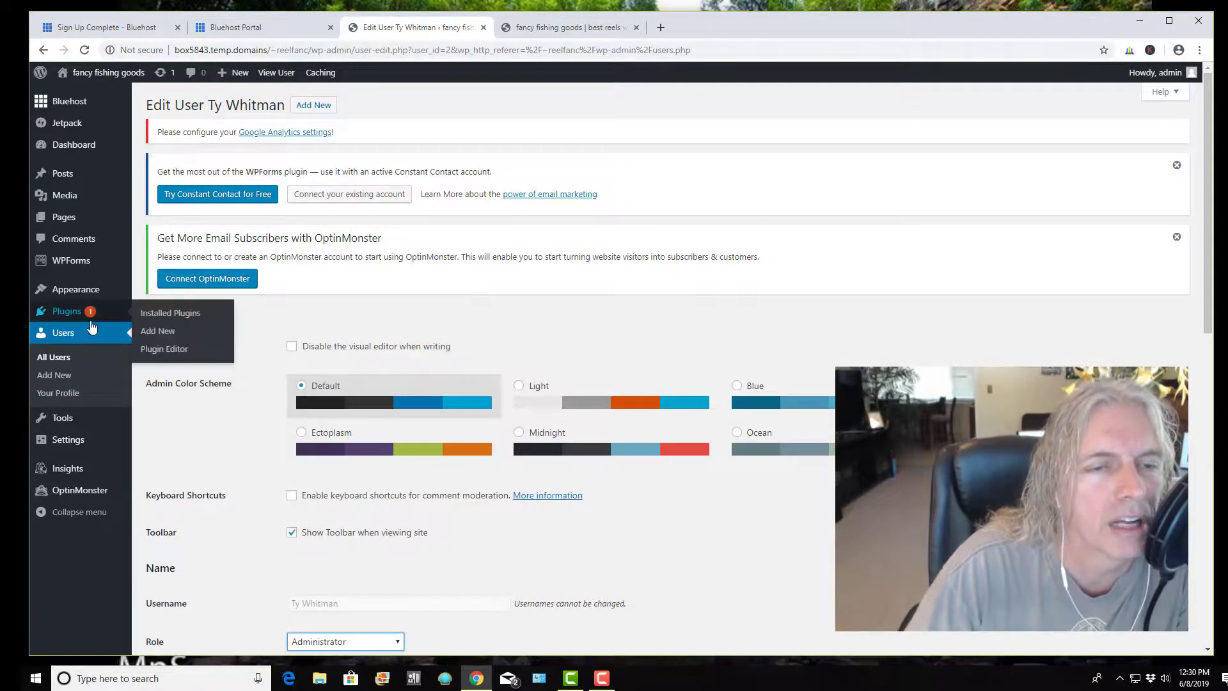
{"action": "scroll", "coordinate": [294, 266], "scroll_direction": "down", "scroll_amount": 4}
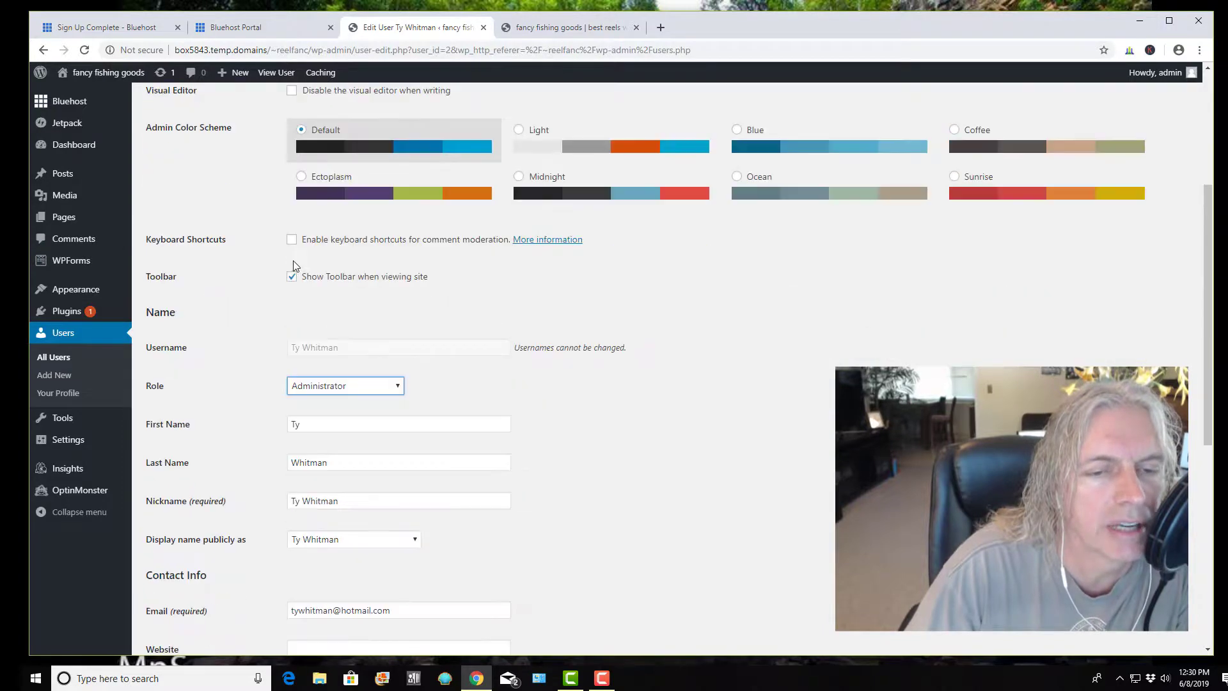
{"action": "scroll", "coordinate": [383, 349], "scroll_direction": "down", "scroll_amount": 7}
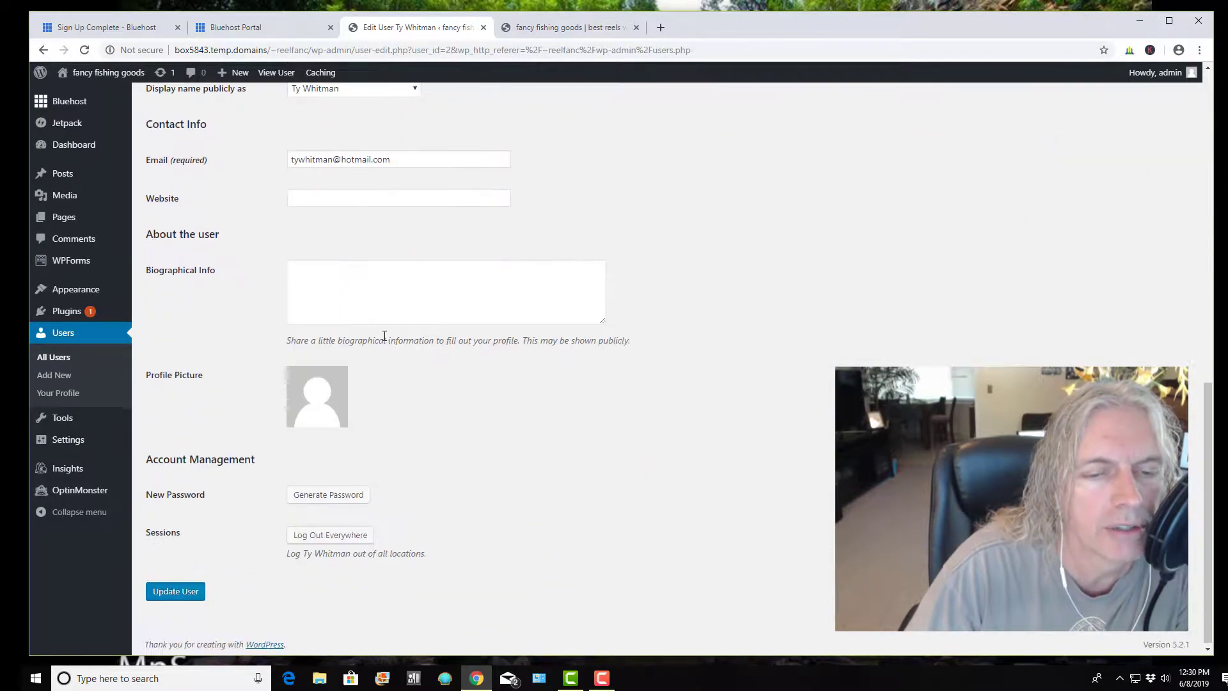
{"action": "left_click", "coordinate": [160, 597]}
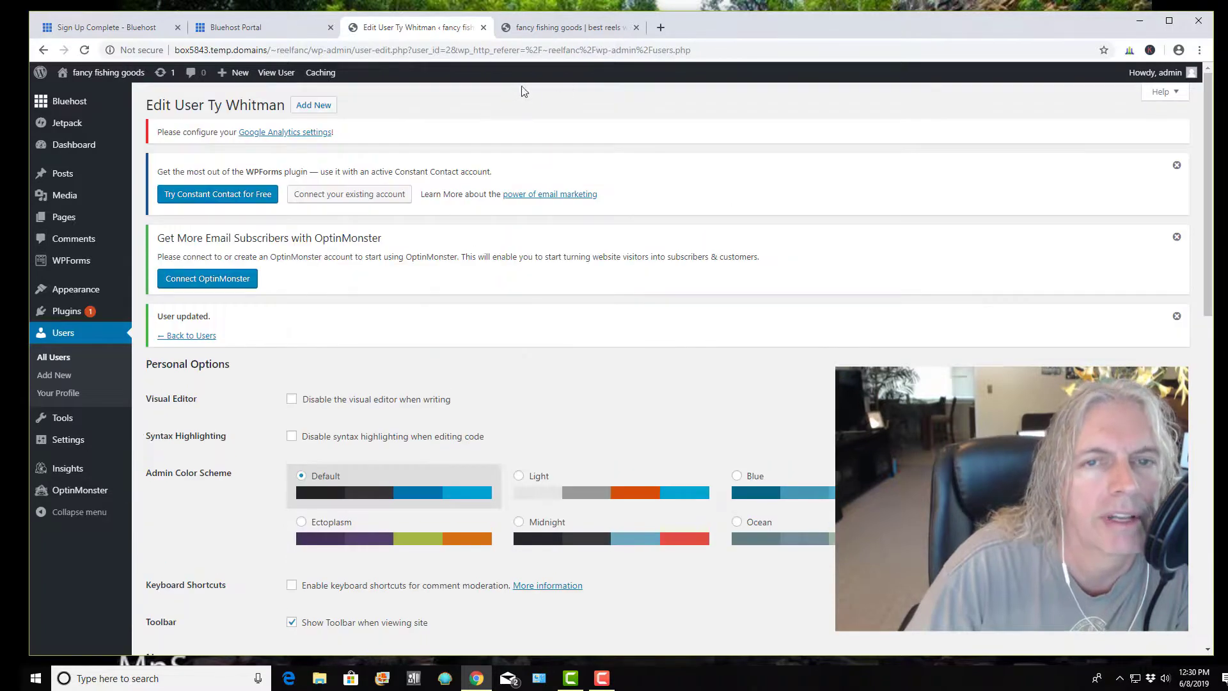
{"action": "left_click", "coordinate": [550, 27]}
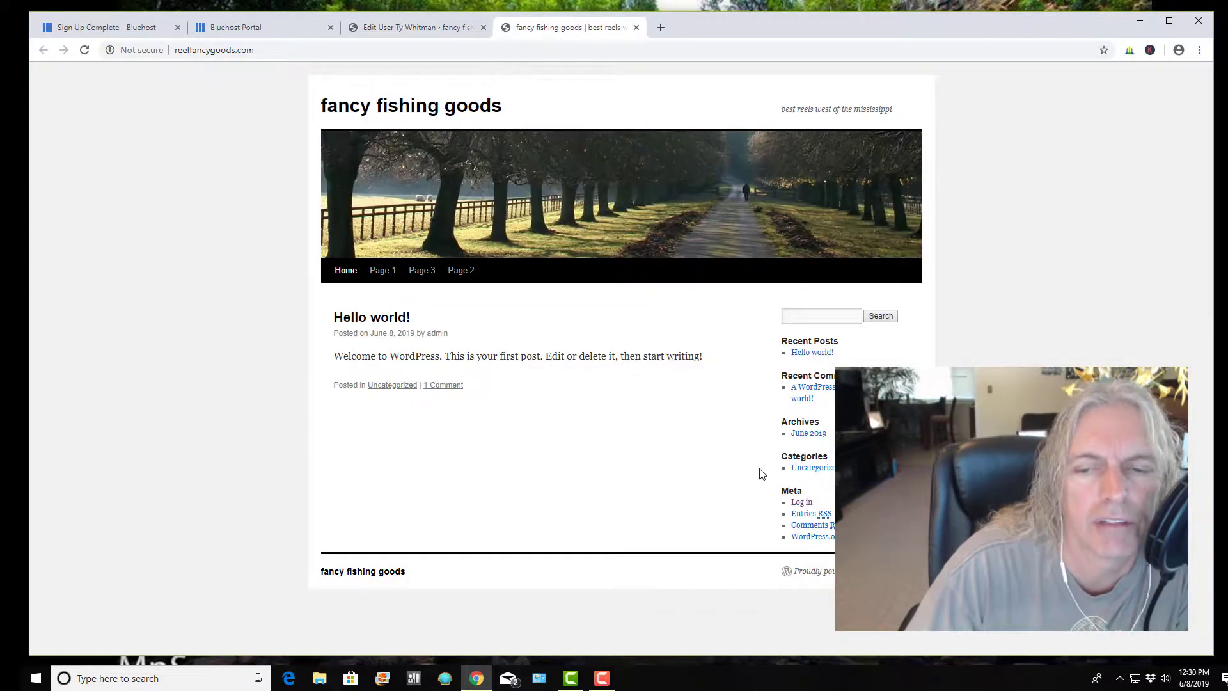
Log in with the new user's username and pasted password, then dismiss the popups
{"action": "left_click", "coordinate": [802, 503]}
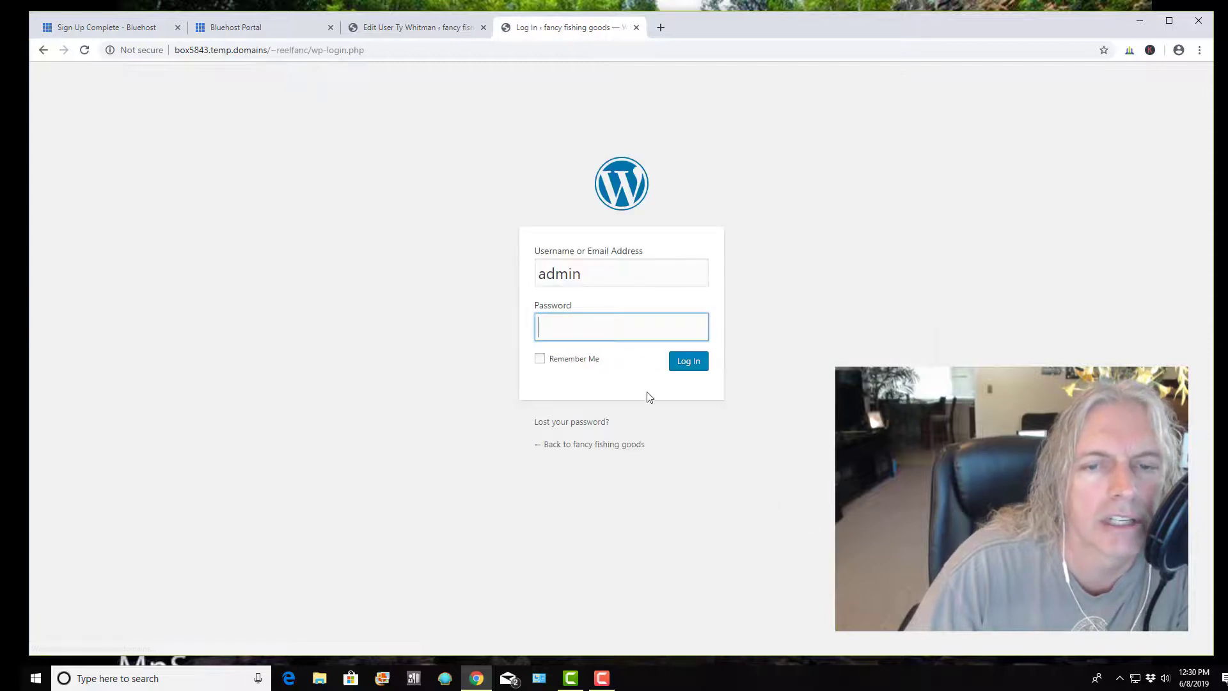
{"action": "double_click", "coordinate": [590, 275]}
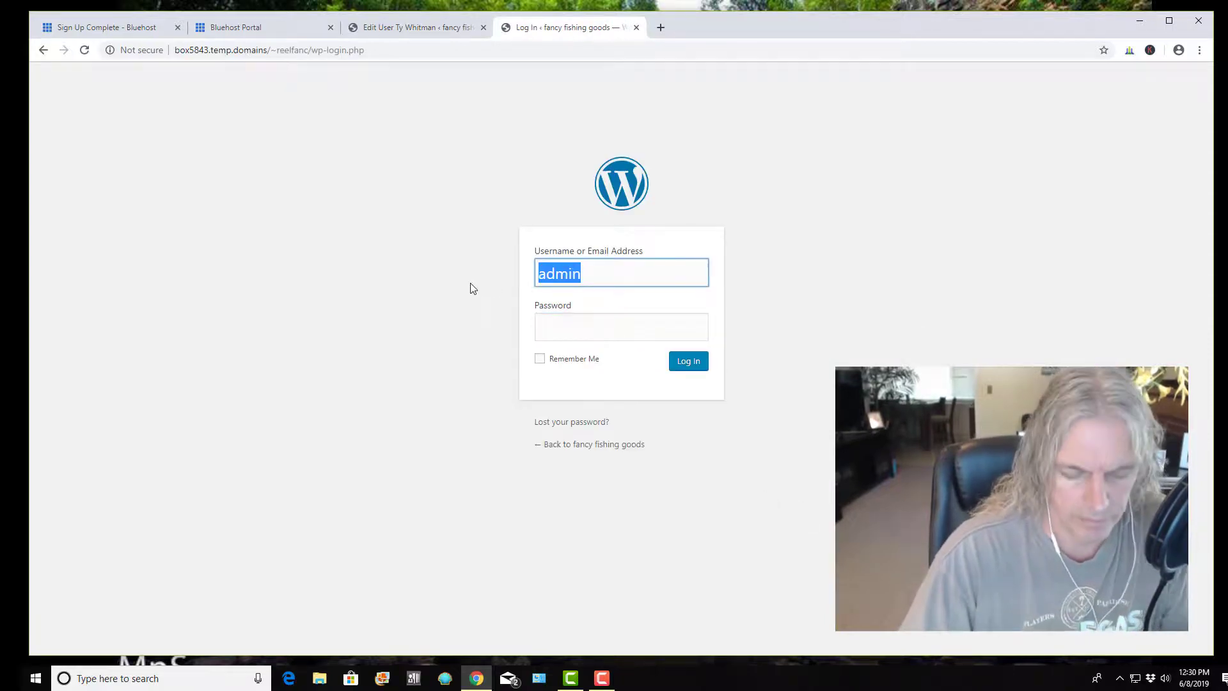
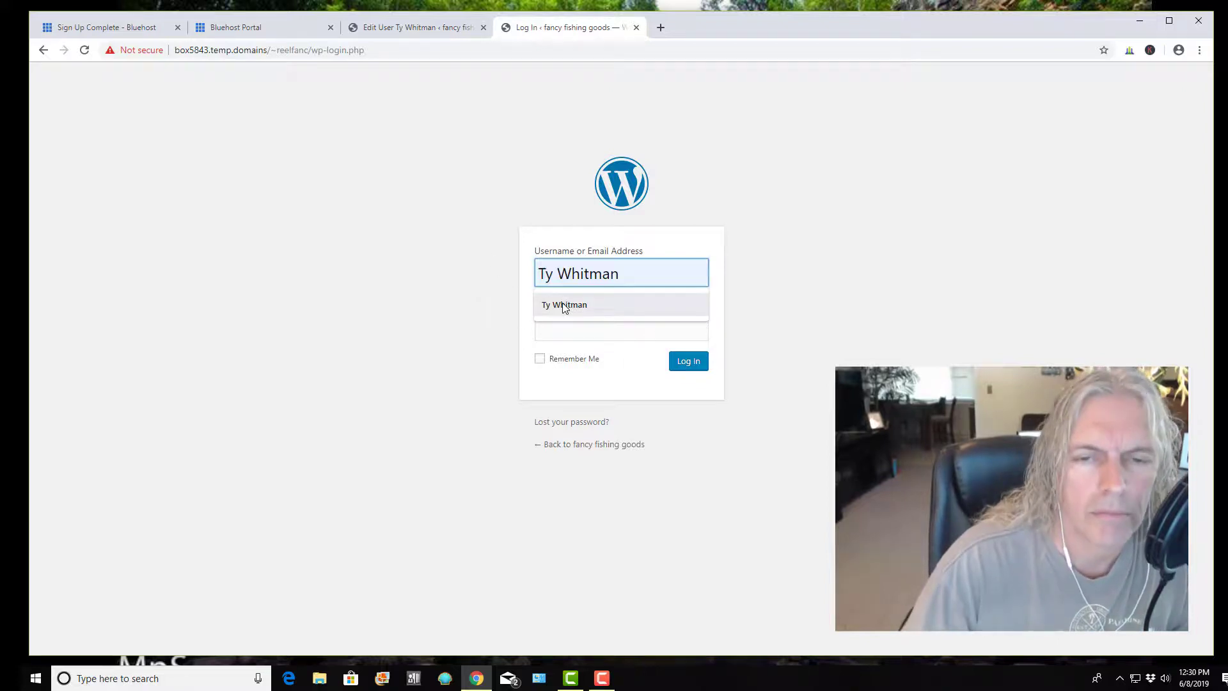
{"action": "left_click", "coordinate": [562, 306]}
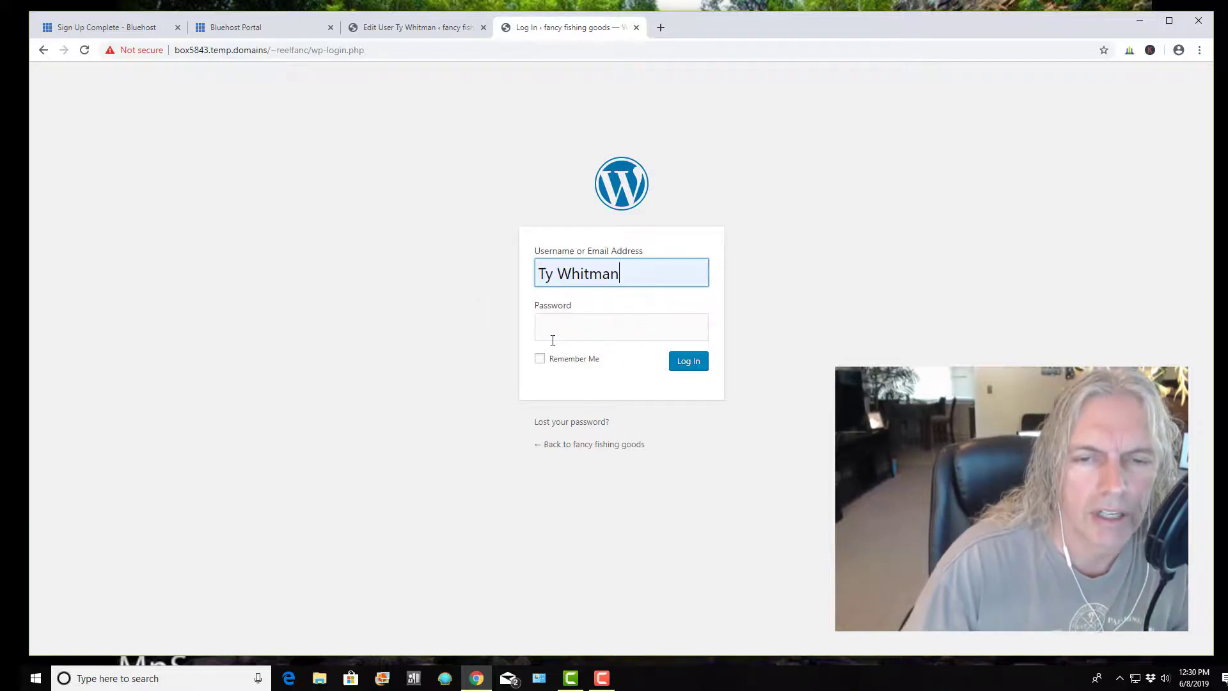
{"action": "left_click", "coordinate": [555, 331]}
{"action": "key", "text": "ctrl+v"}
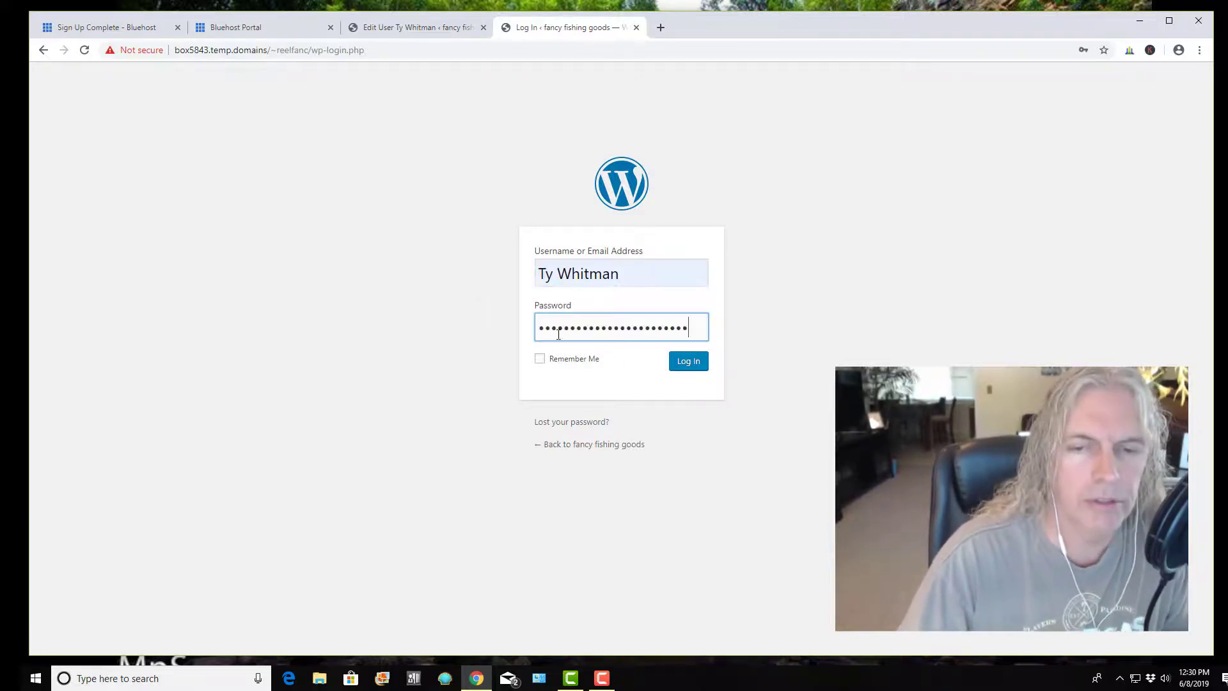
{"action": "left_click", "coordinate": [688, 362]}
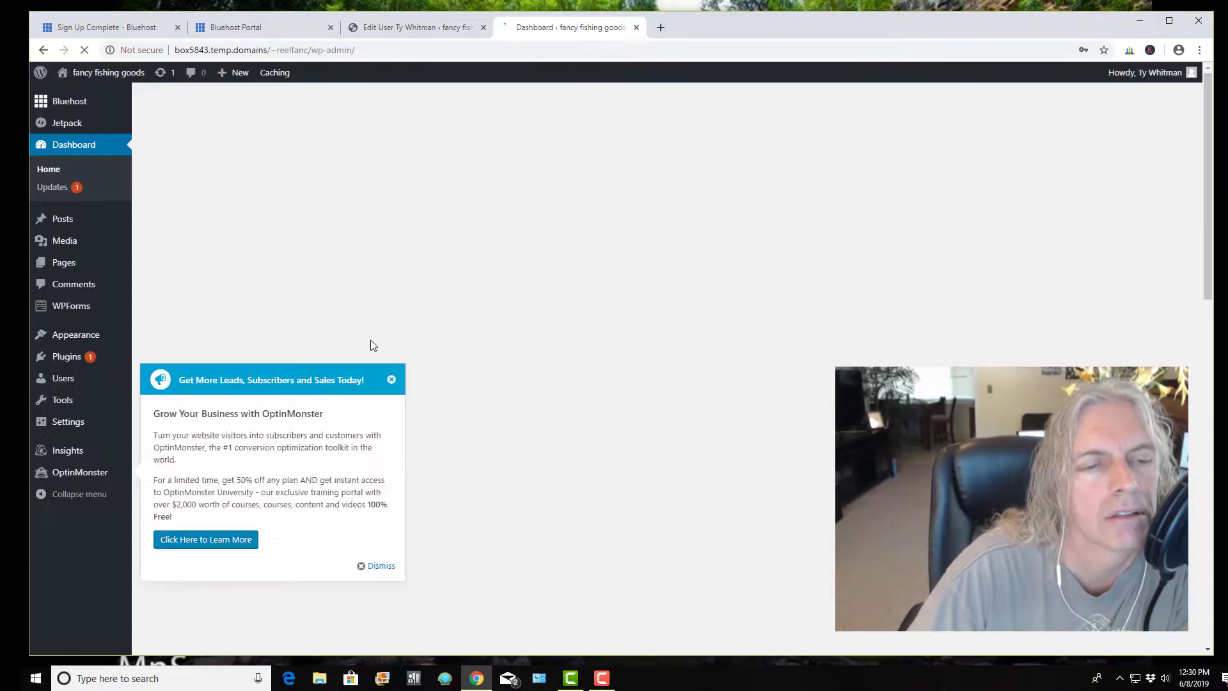
{"action": "mouse_move", "coordinate": [67, 360]}
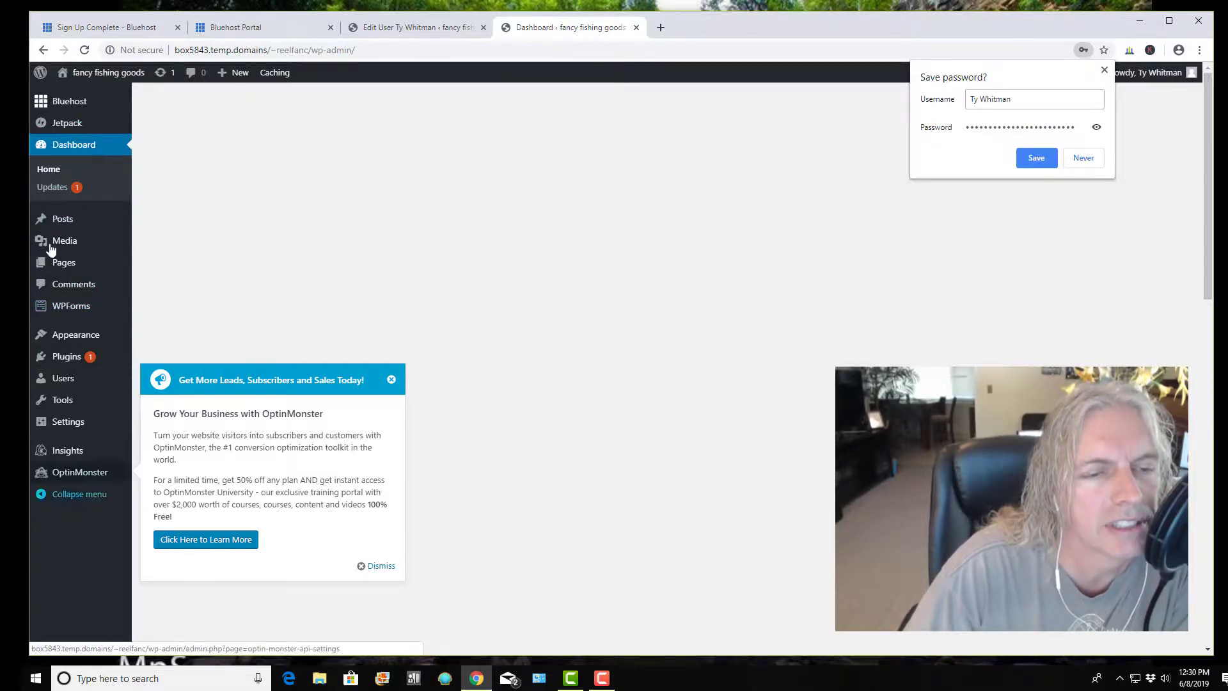
{"action": "left_click", "coordinate": [391, 379]}
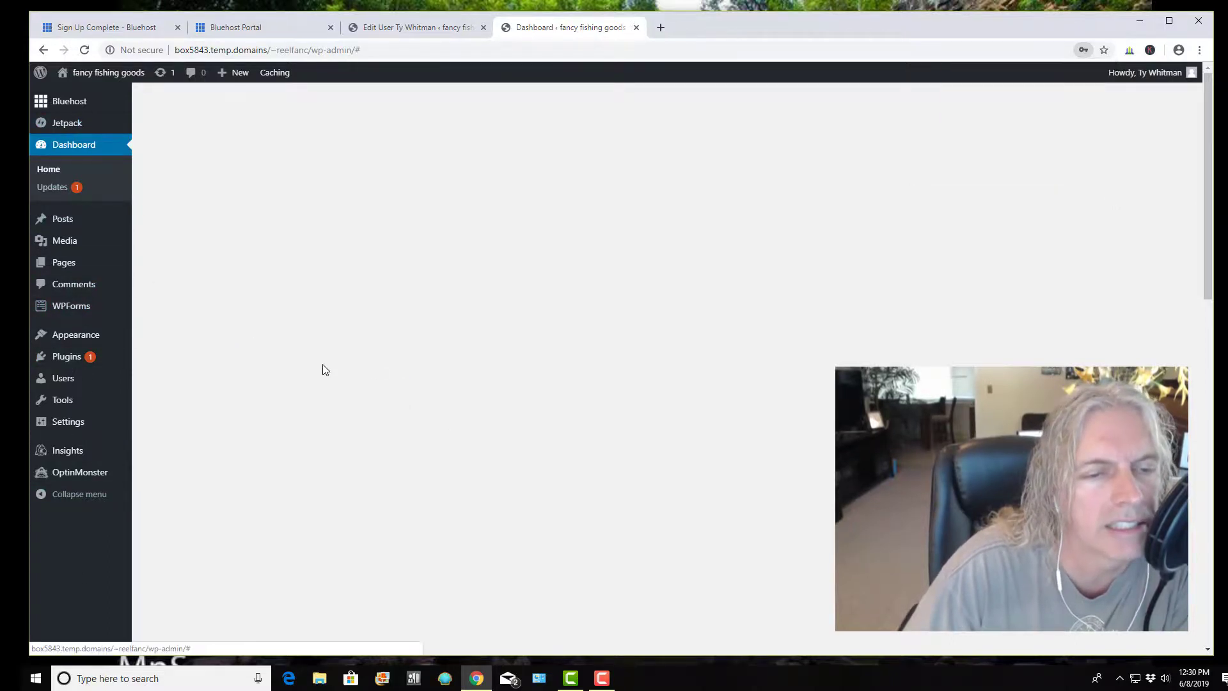
Start deleting the admin account from All Users, then visit the site's front page
{"action": "mouse_move", "coordinate": [74, 380]}
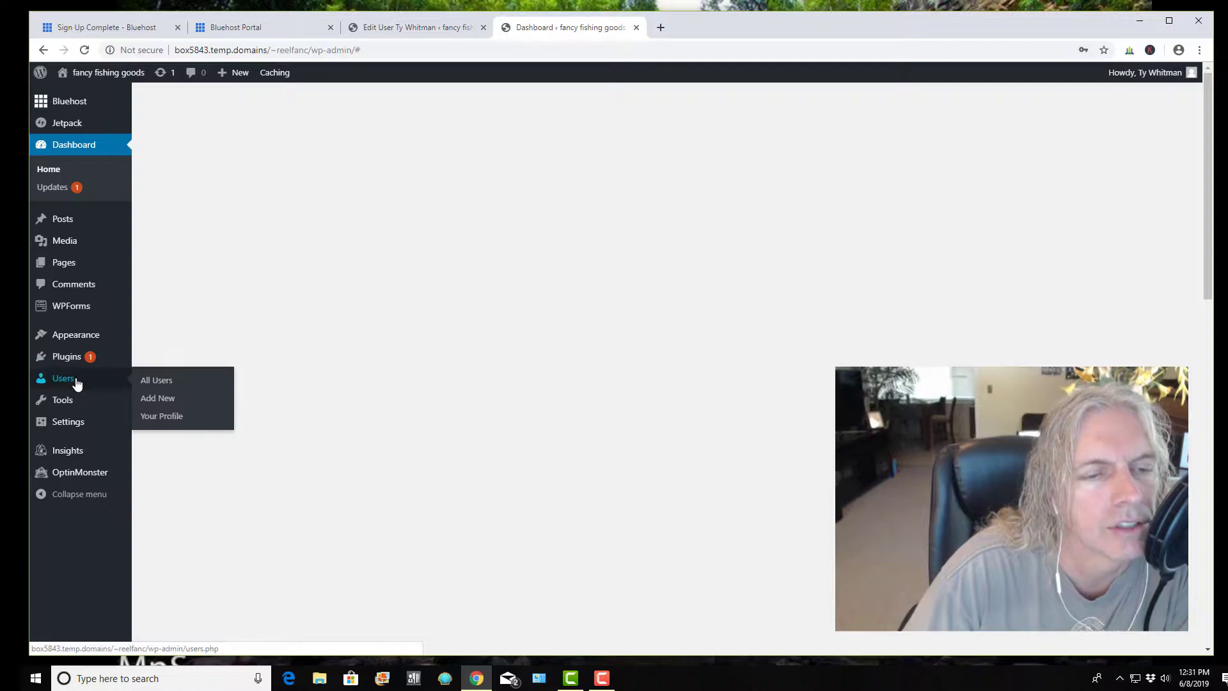
{"action": "left_click", "coordinate": [158, 381]}
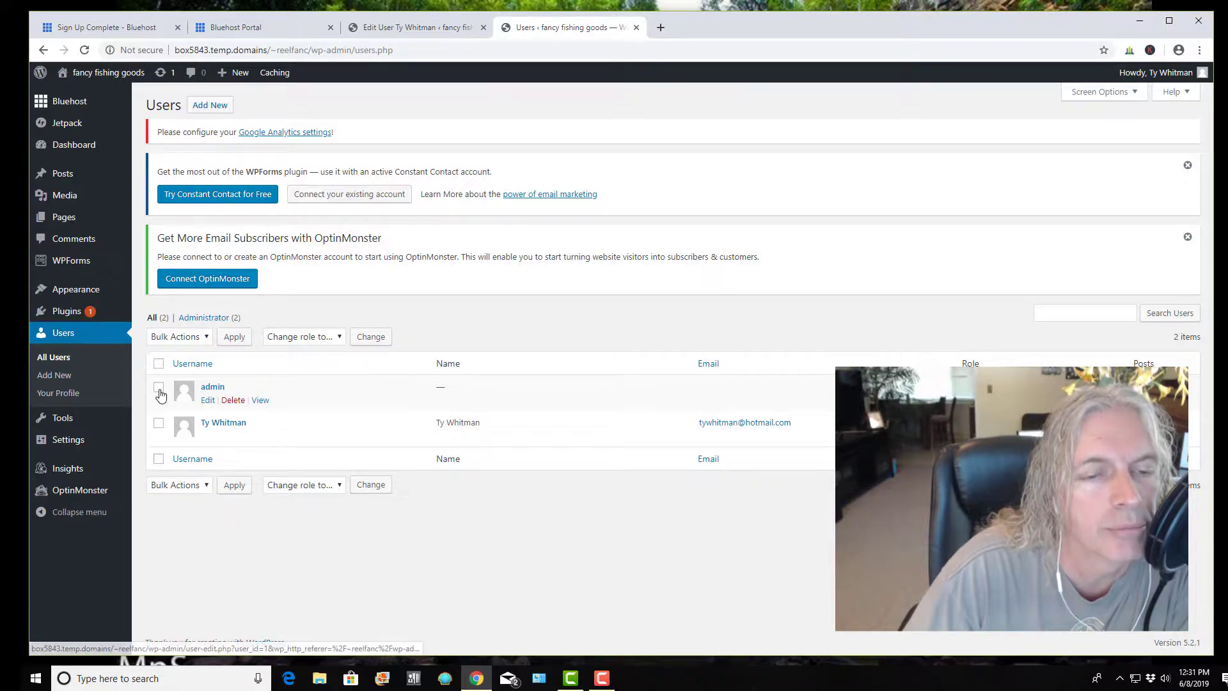
{"action": "left_click", "coordinate": [159, 387]}
{"action": "left_click", "coordinate": [233, 401]}
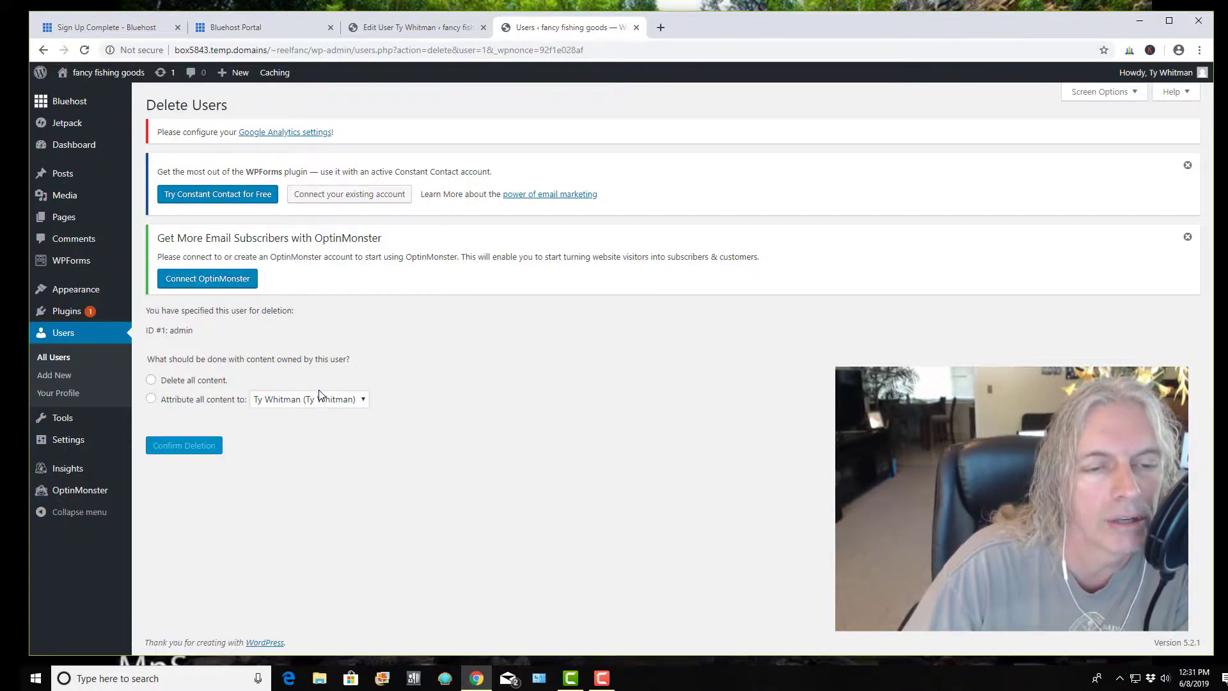
{"action": "left_click", "coordinate": [127, 74]}
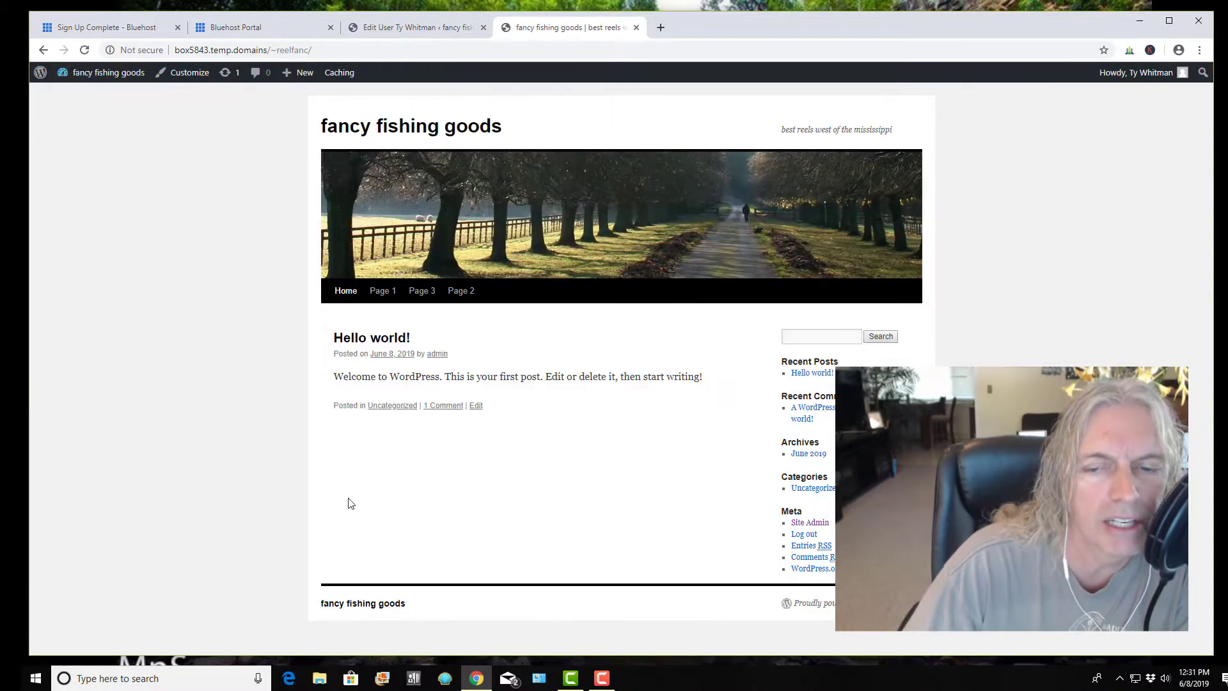
Glance at the Bluehost portal, then return to the new administrator's Edit User page showing 'User updated'
{"action": "left_click", "coordinate": [265, 30]}
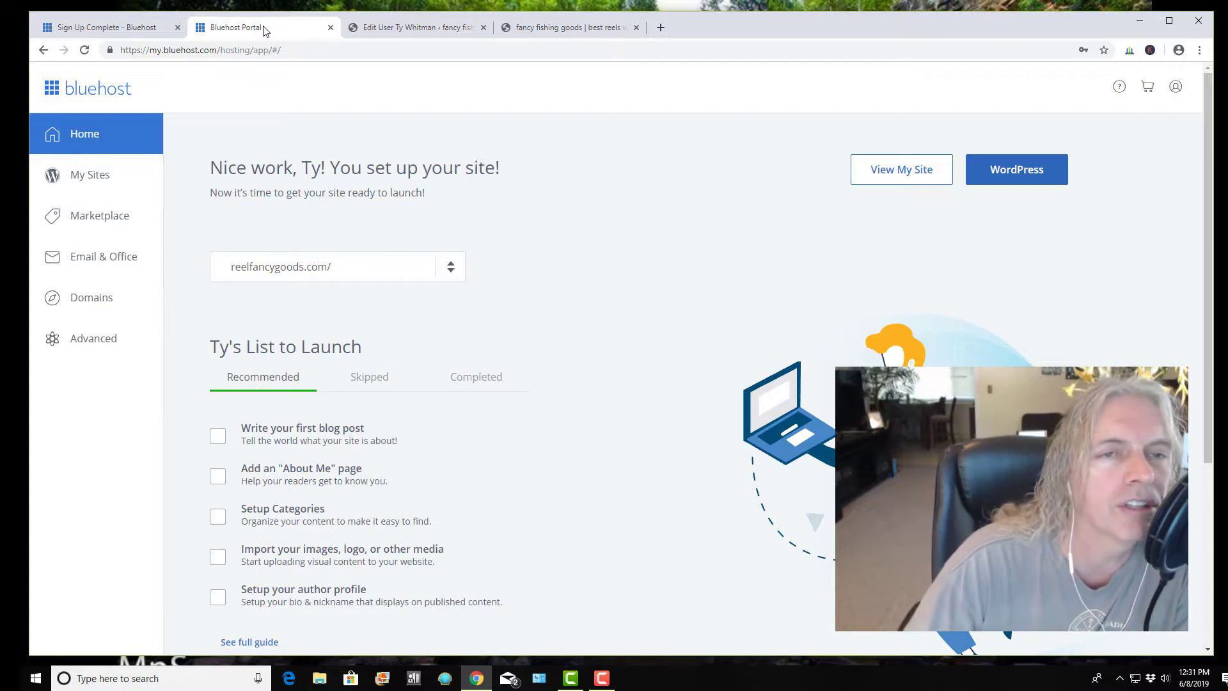
{"action": "left_click", "coordinate": [420, 32]}
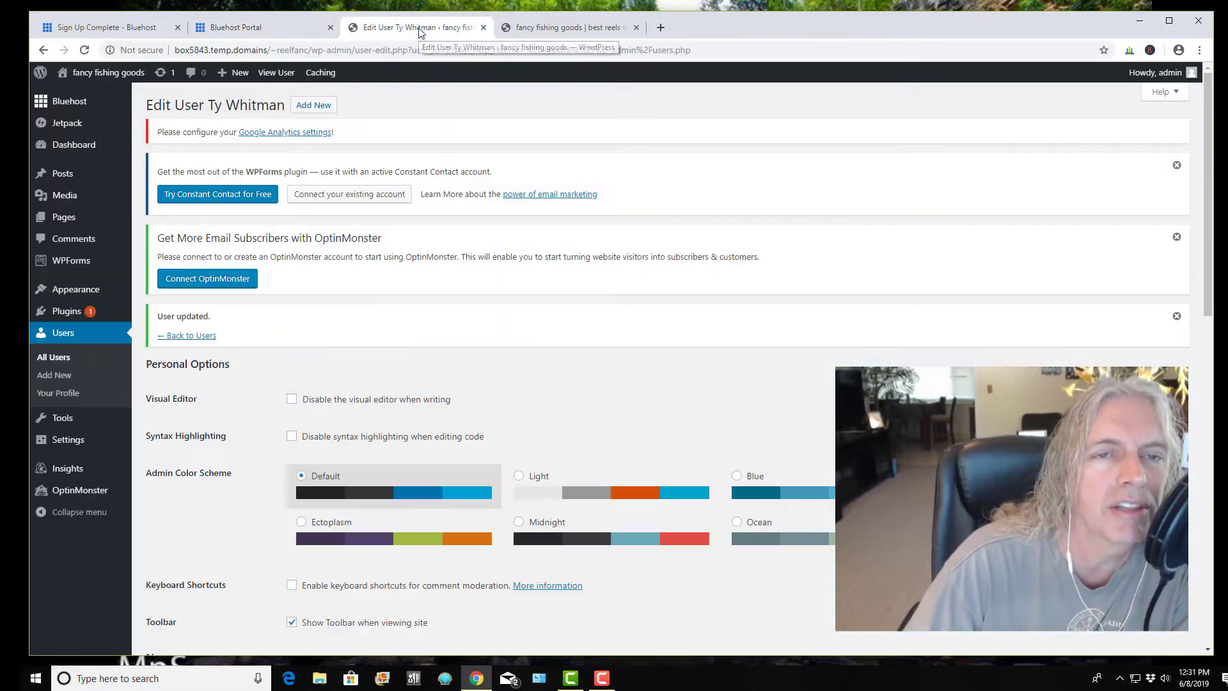
{"action": "left_click", "coordinate": [291, 33]}
{"action": "left_click", "coordinate": [397, 31]}
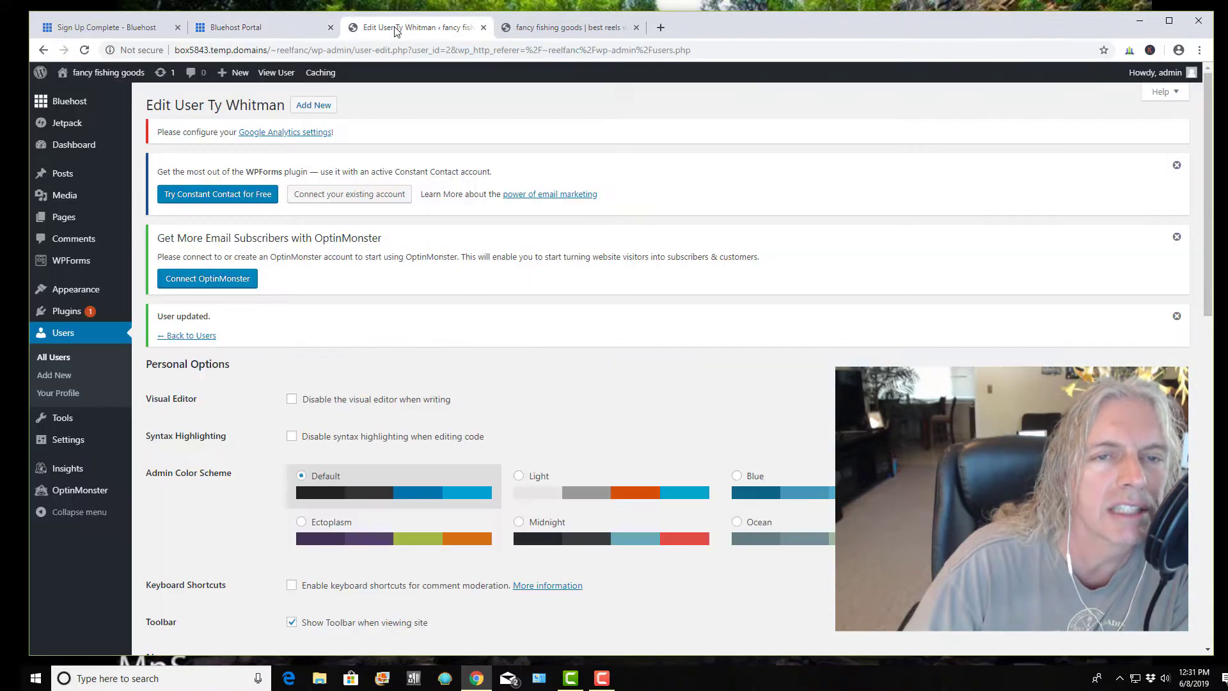